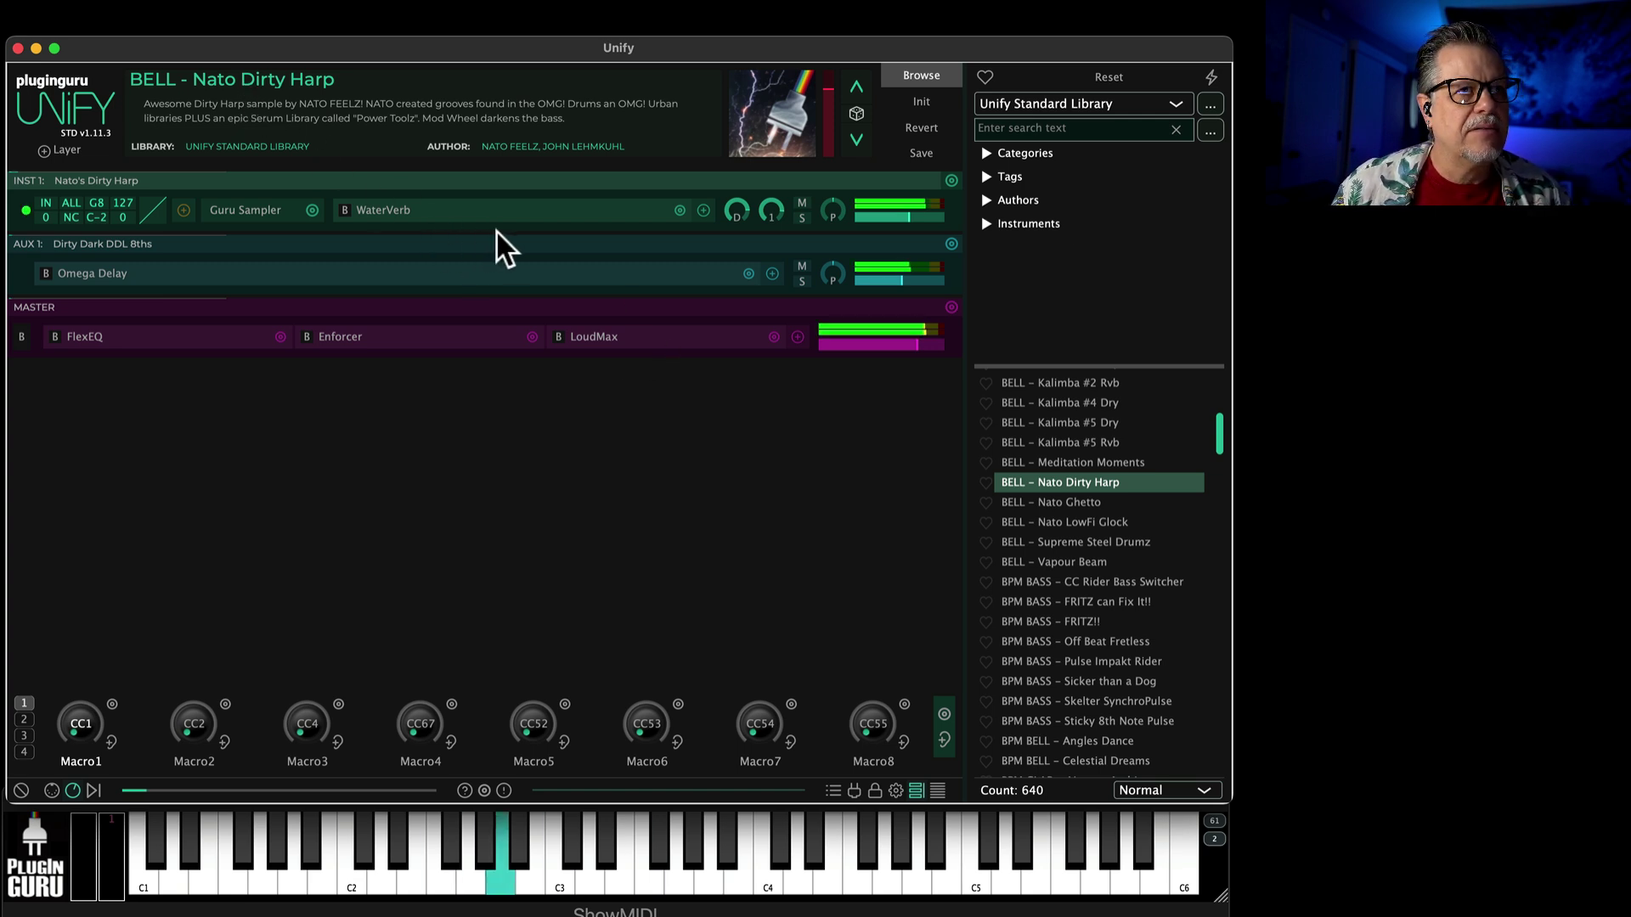
Step: Lower the Aux 1 send of the Nato's Dirty Harp layer to -19.13 dB and add BlueARP as its MIDI effect
left_click_drag(771, 212, 775, 257)
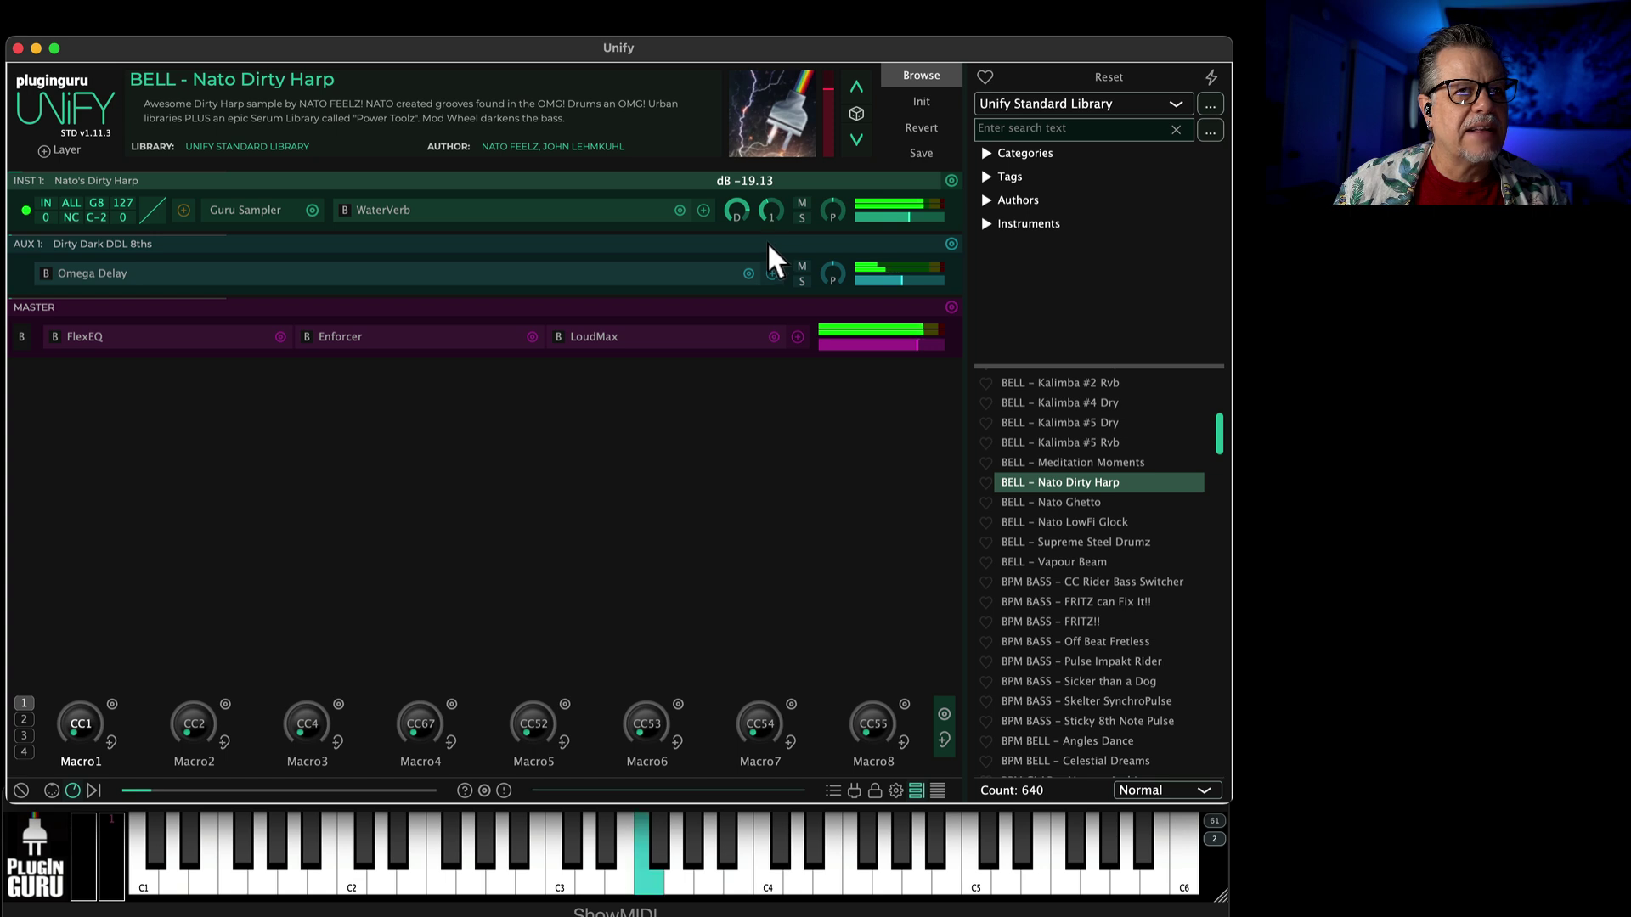
left_click(184, 210)
mouse_move(259, 251)
mouse_move(535, 251)
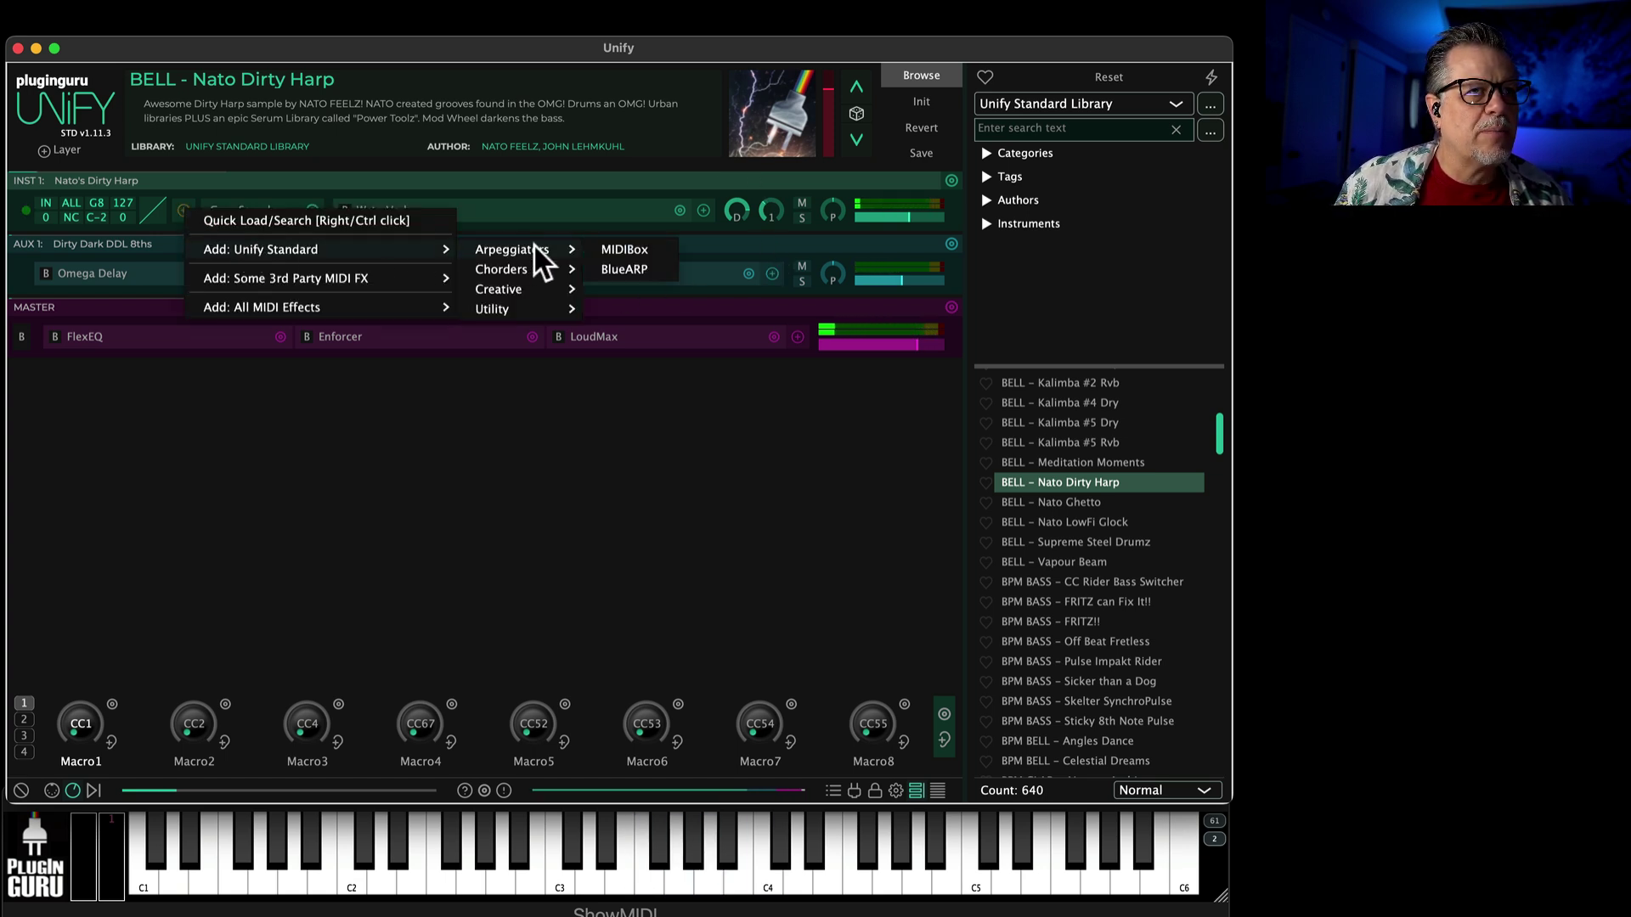
left_click(625, 270)
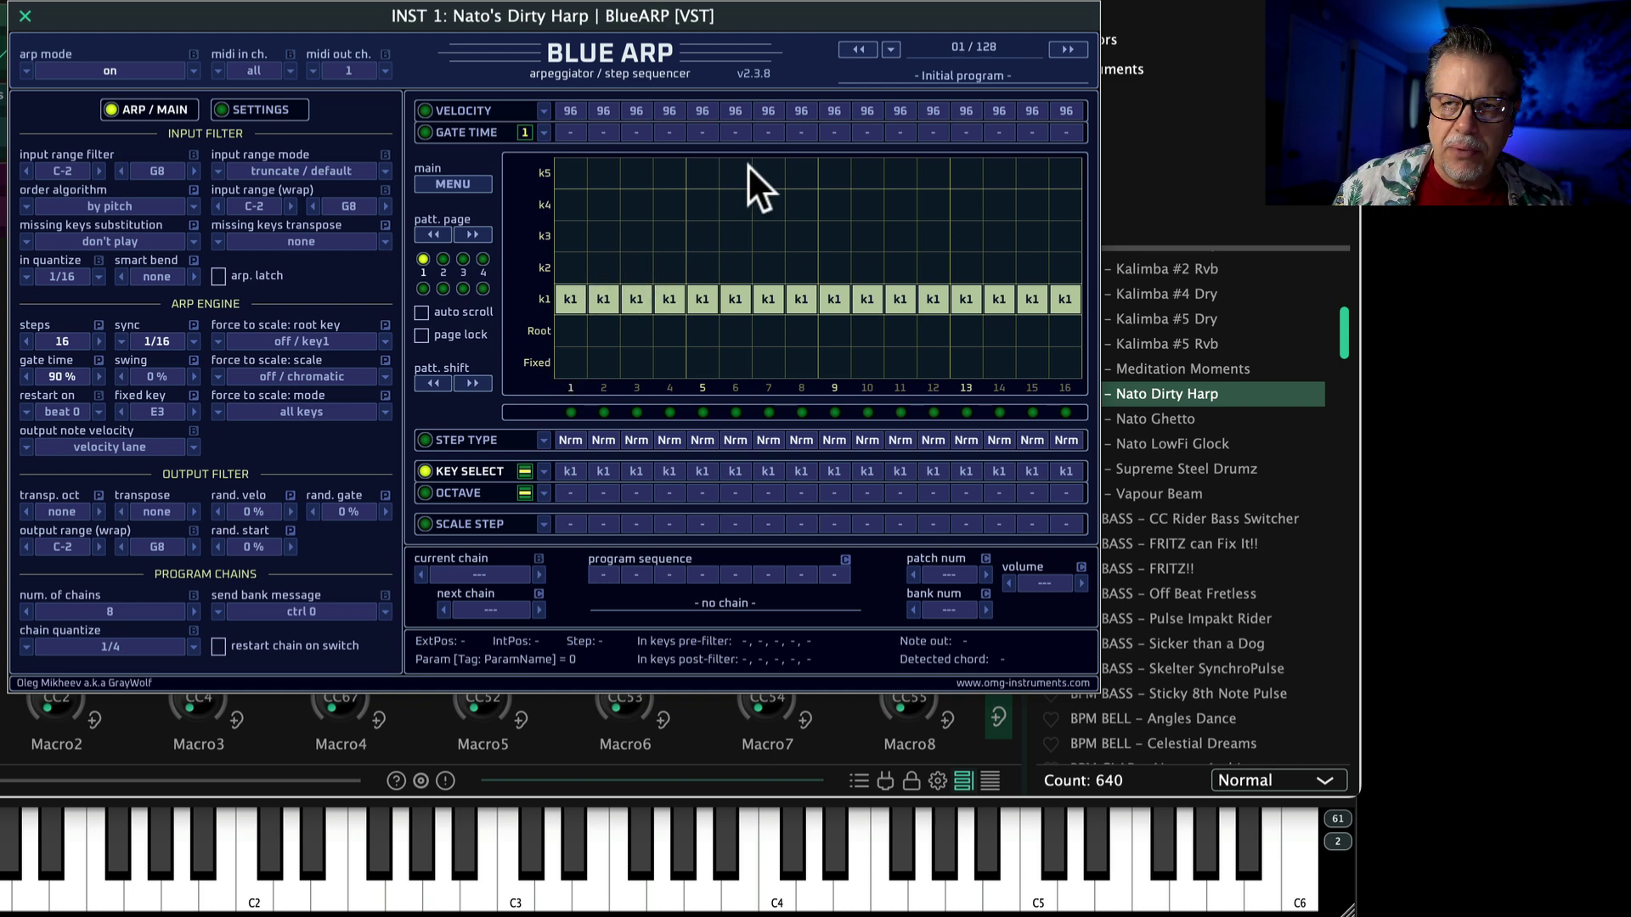
Step: Build a repeating k1-k2-k3 rising key pattern, putting steps 2, 5, 8, 11 and 14 on k2 and steps 3, 6, 9, 12 and 15 on k3
left_click(603, 268)
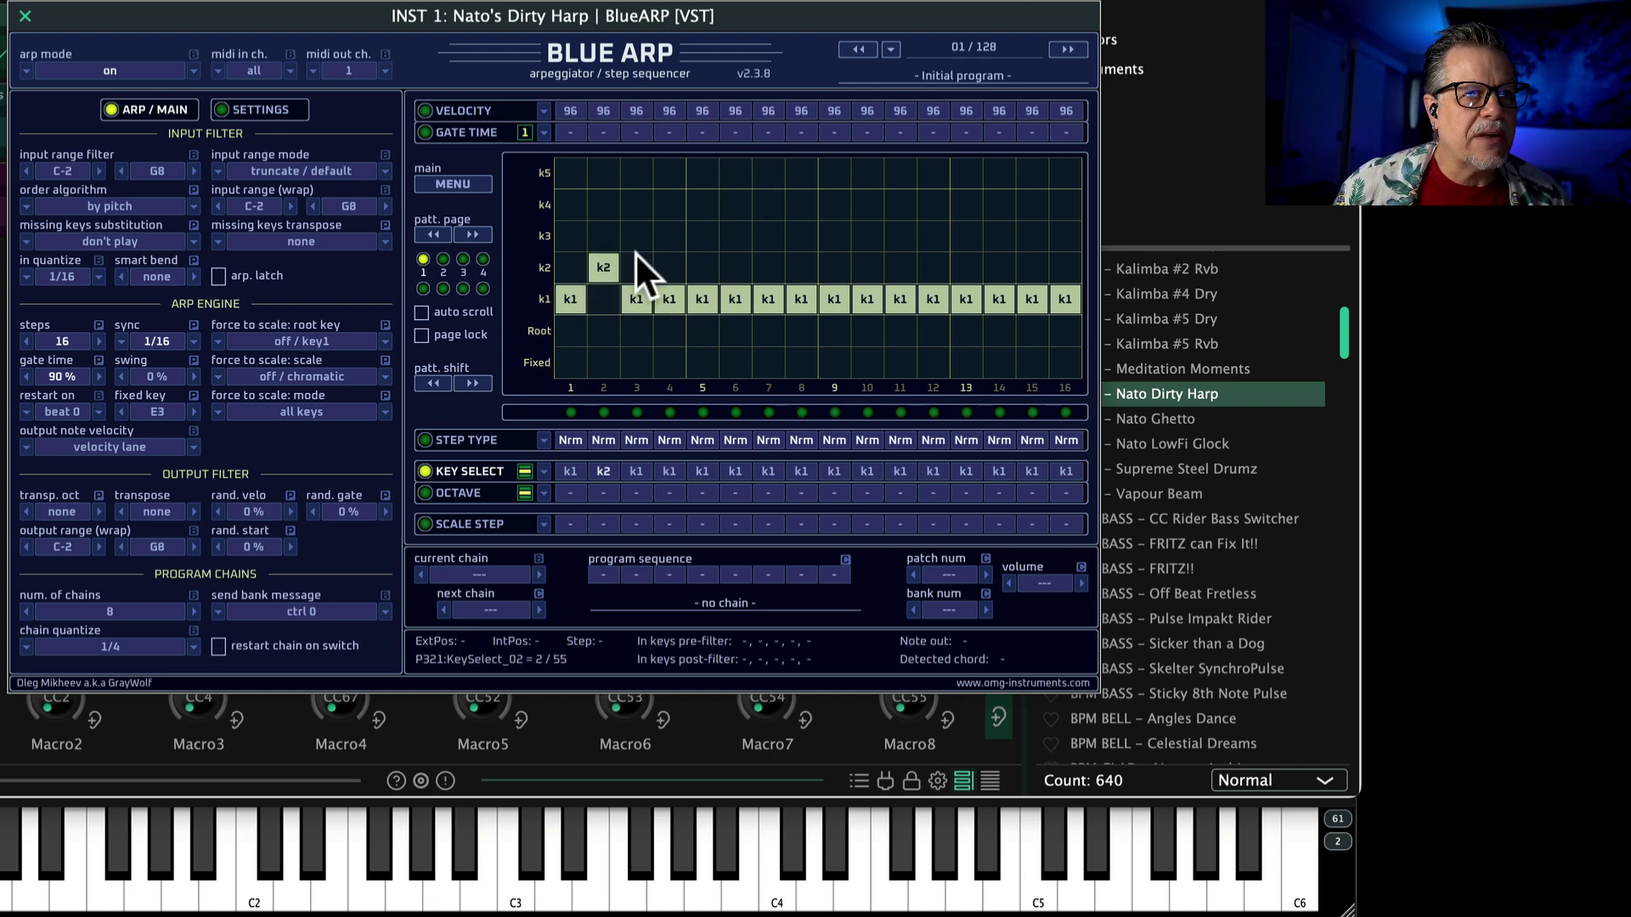
left_click(636, 236)
left_click(703, 269)
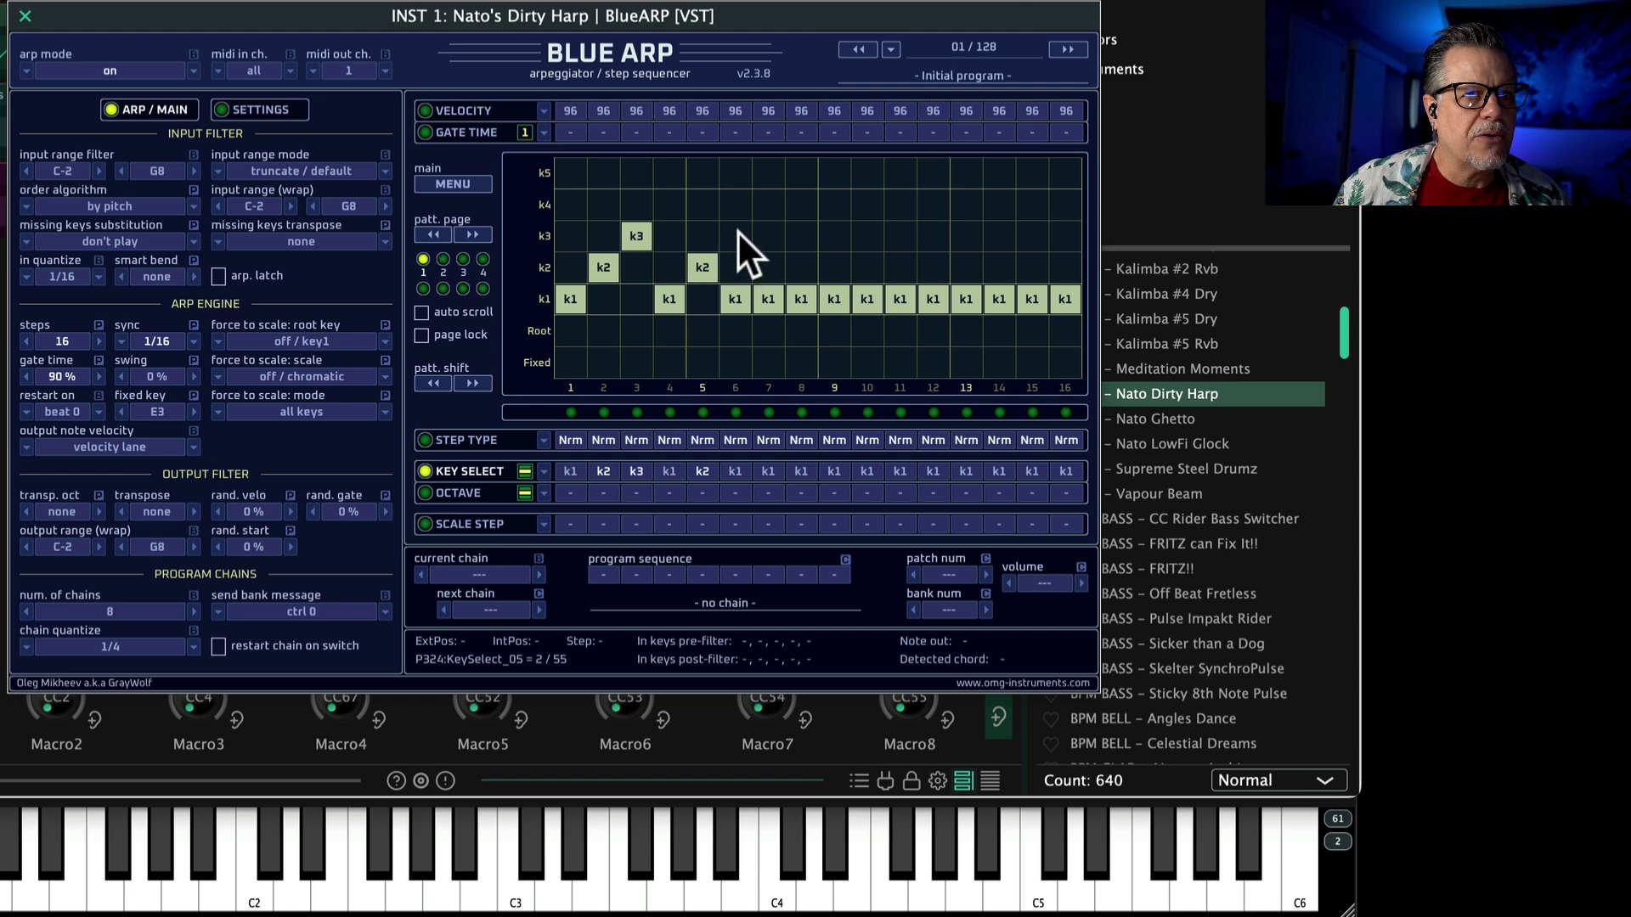
left_click(736, 237)
left_click(801, 266)
left_click(834, 237)
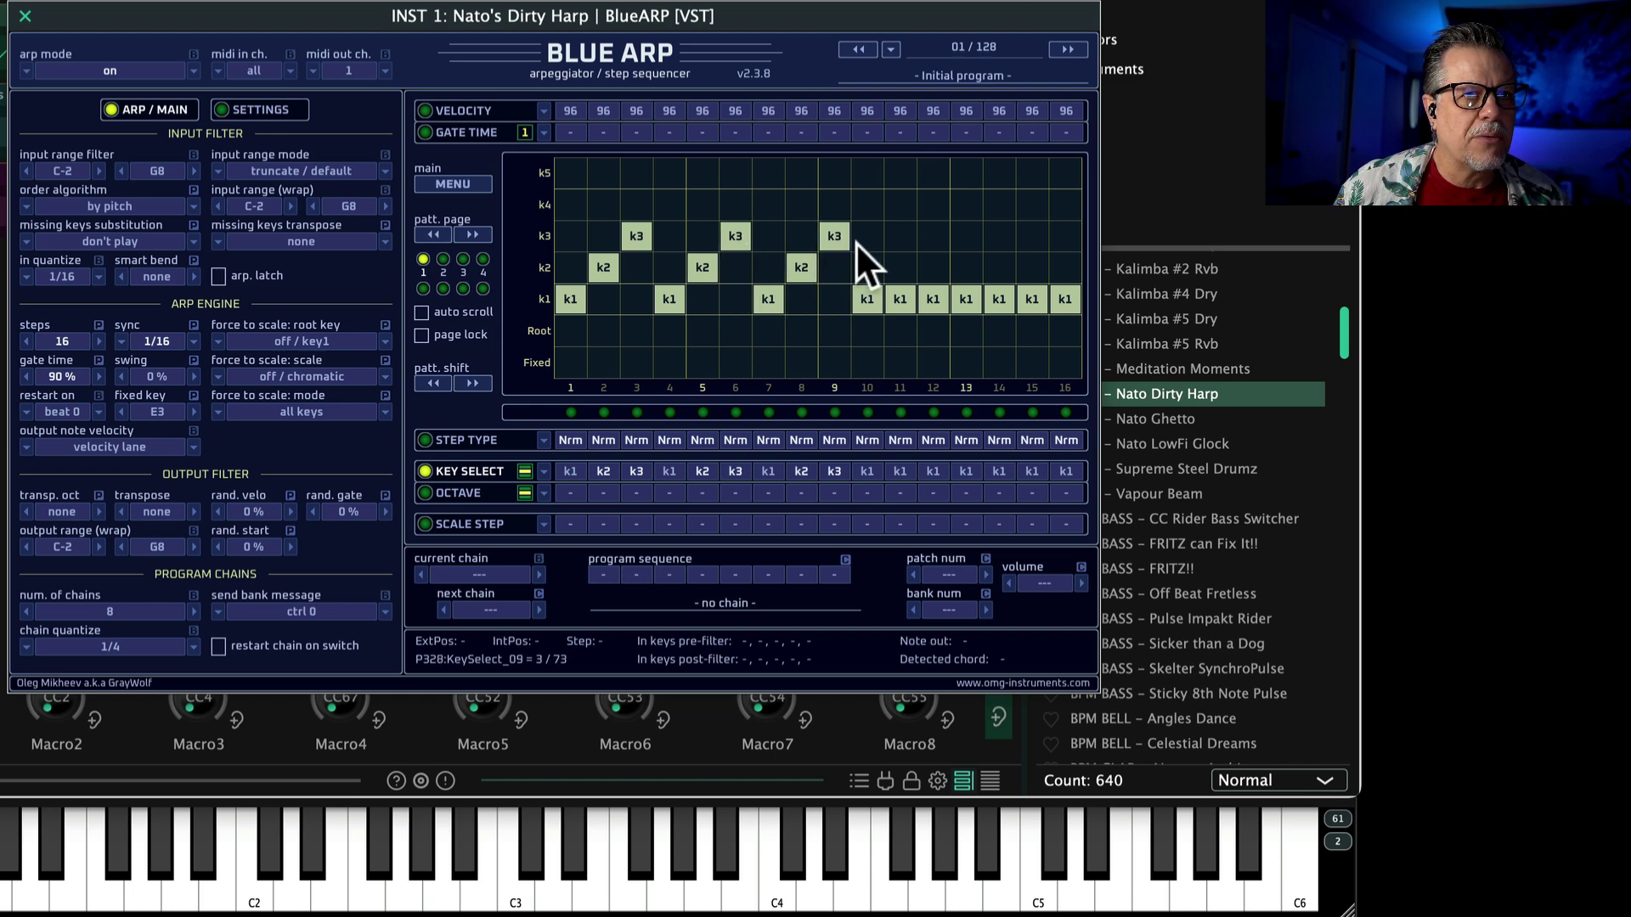
left_click(928, 238)
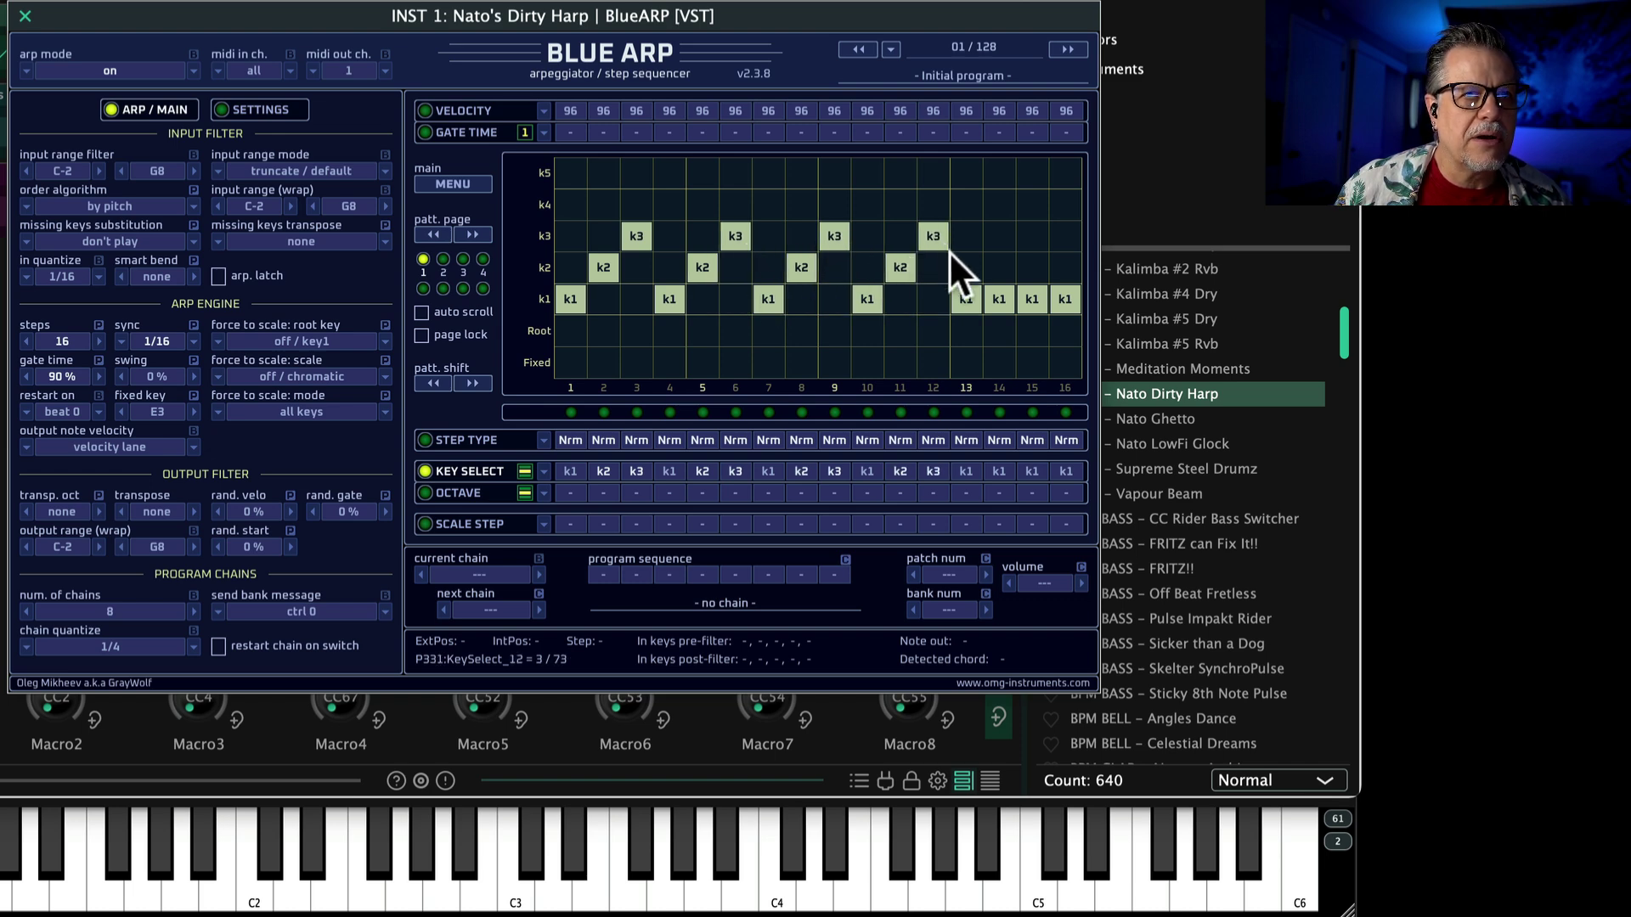
left_click(1004, 259)
left_click(1031, 239)
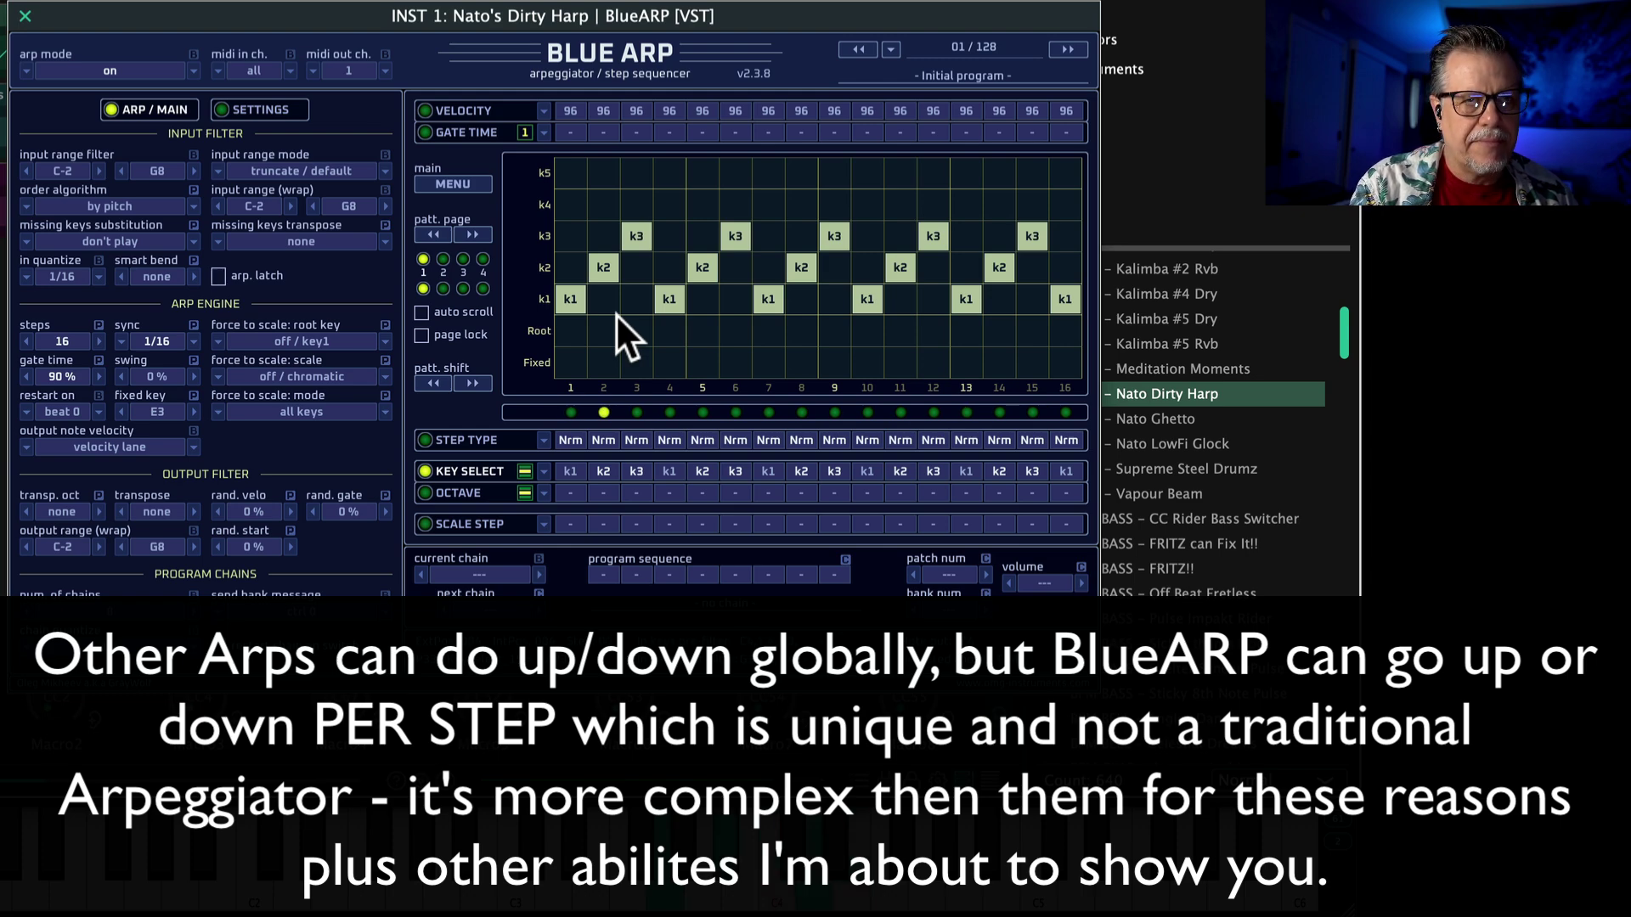
Step: Raise every third note of the pattern (steps 3, 6, 9, 12 and 15) to k5
left_click(638, 170)
left_click(733, 168)
left_click(834, 166)
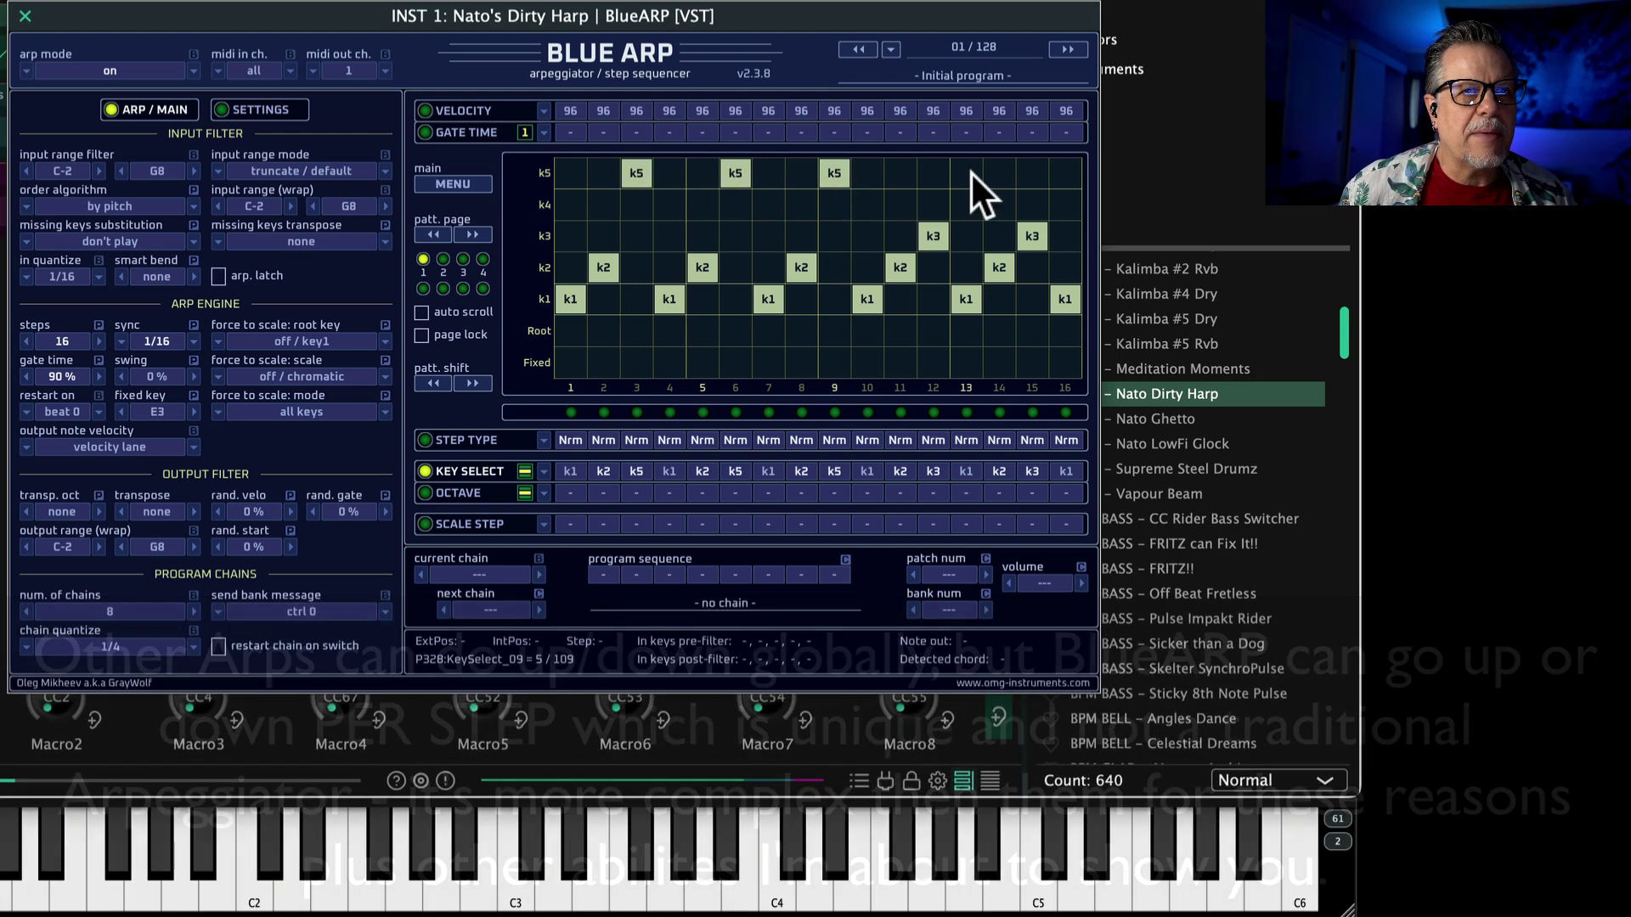
left_click(932, 170)
left_click(1032, 170)
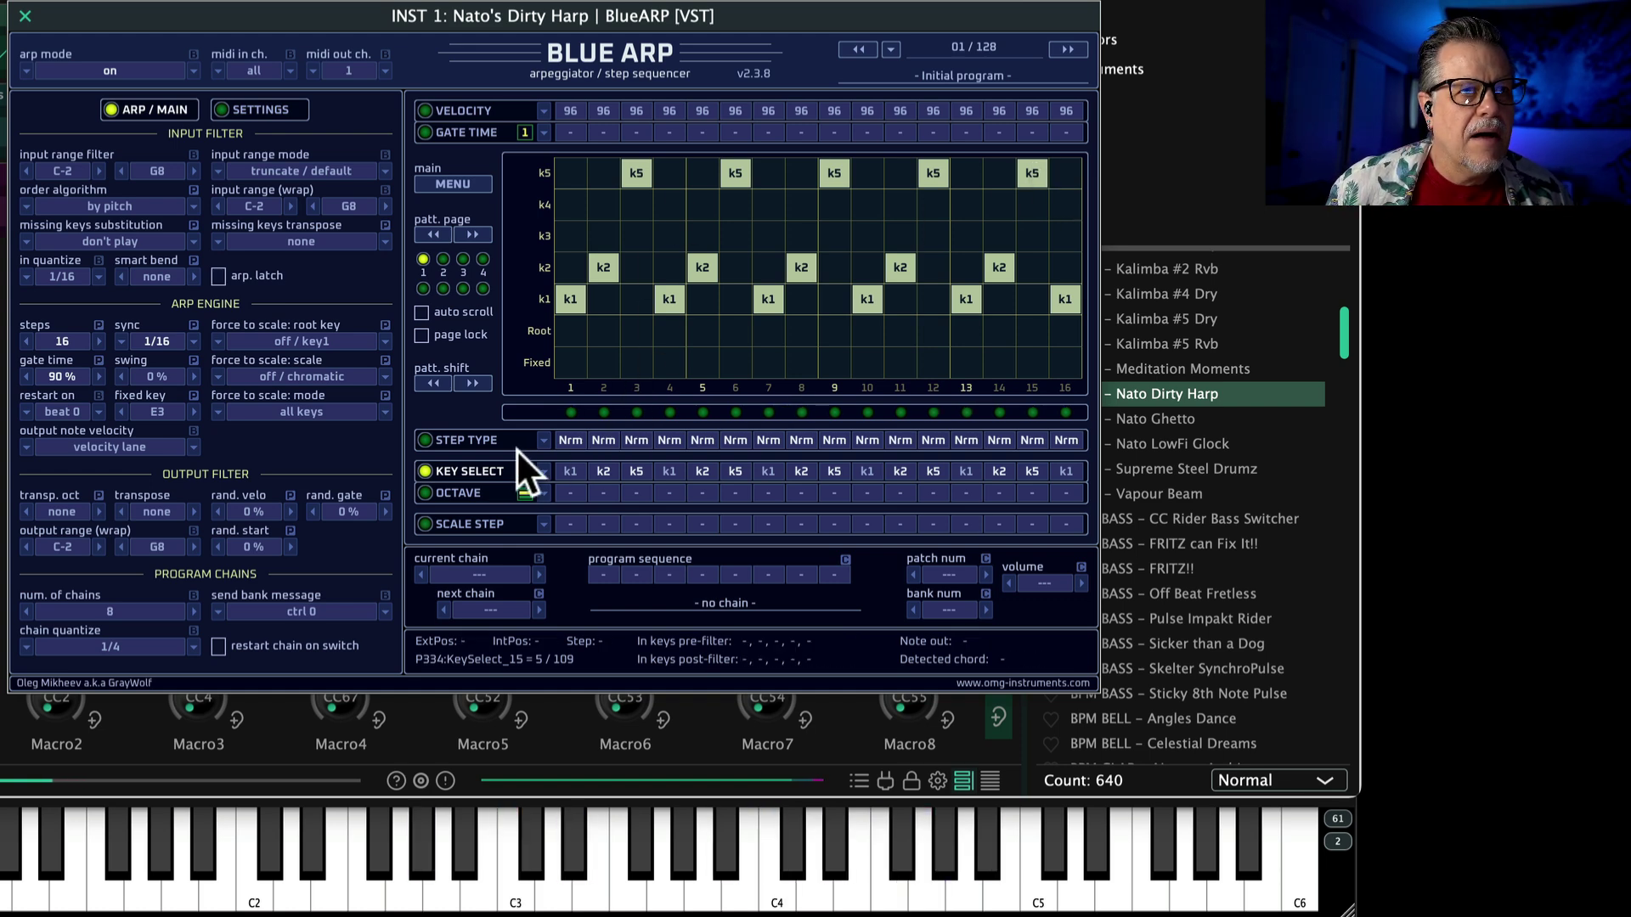
Step: Set the step type of all 16 steps to random
left_click(471, 438)
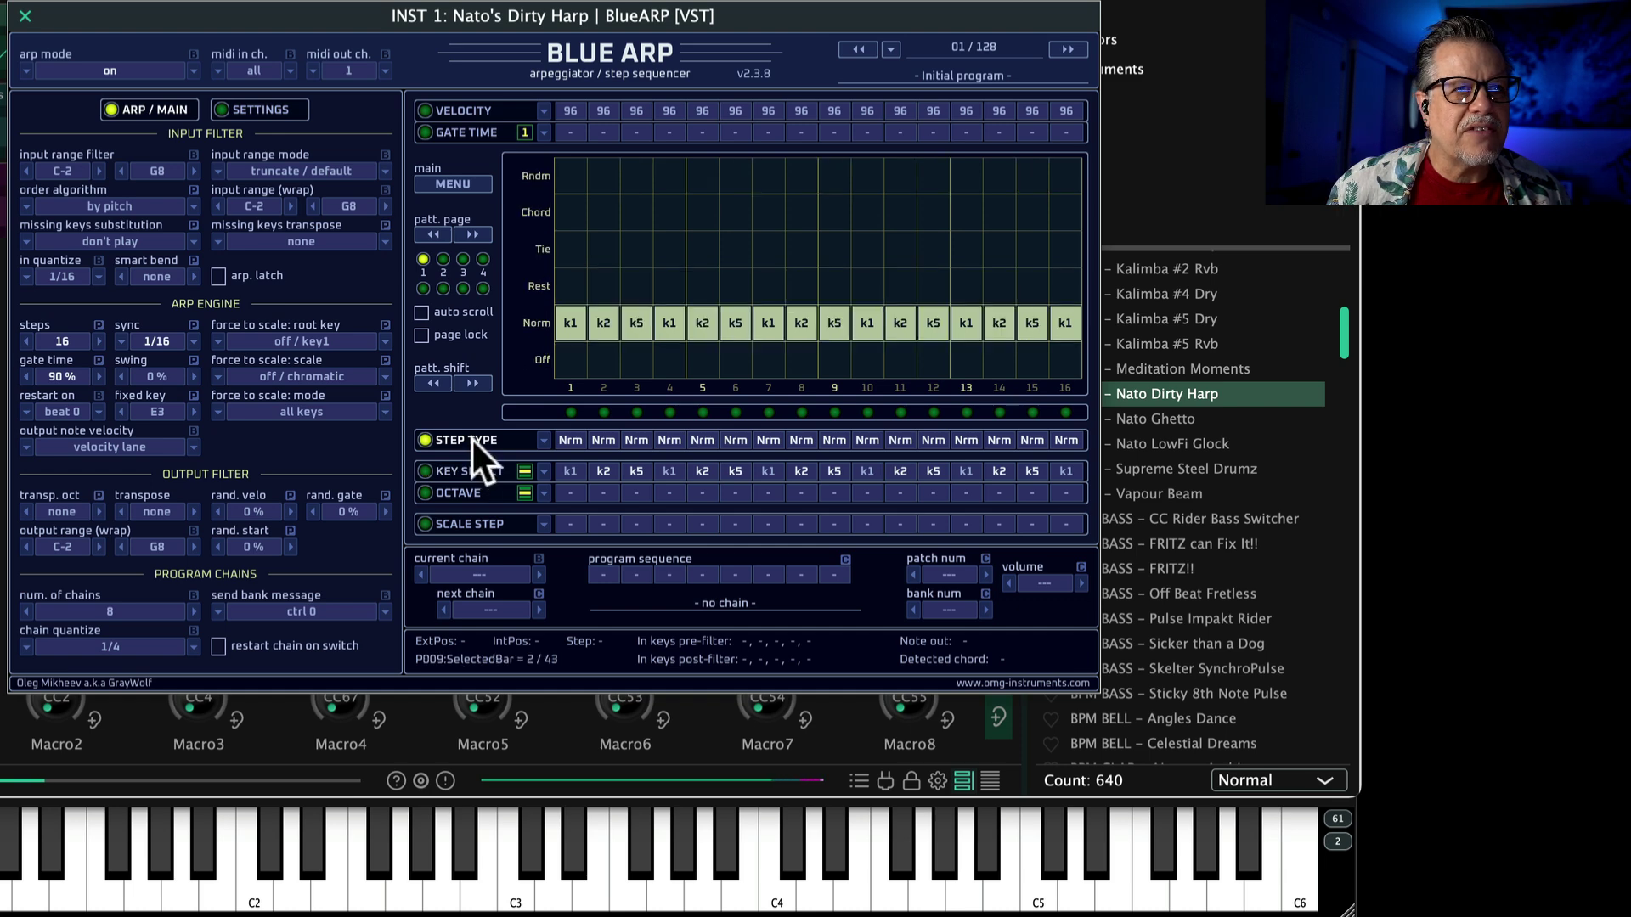
left_click_drag(572, 163, 1154, 165)
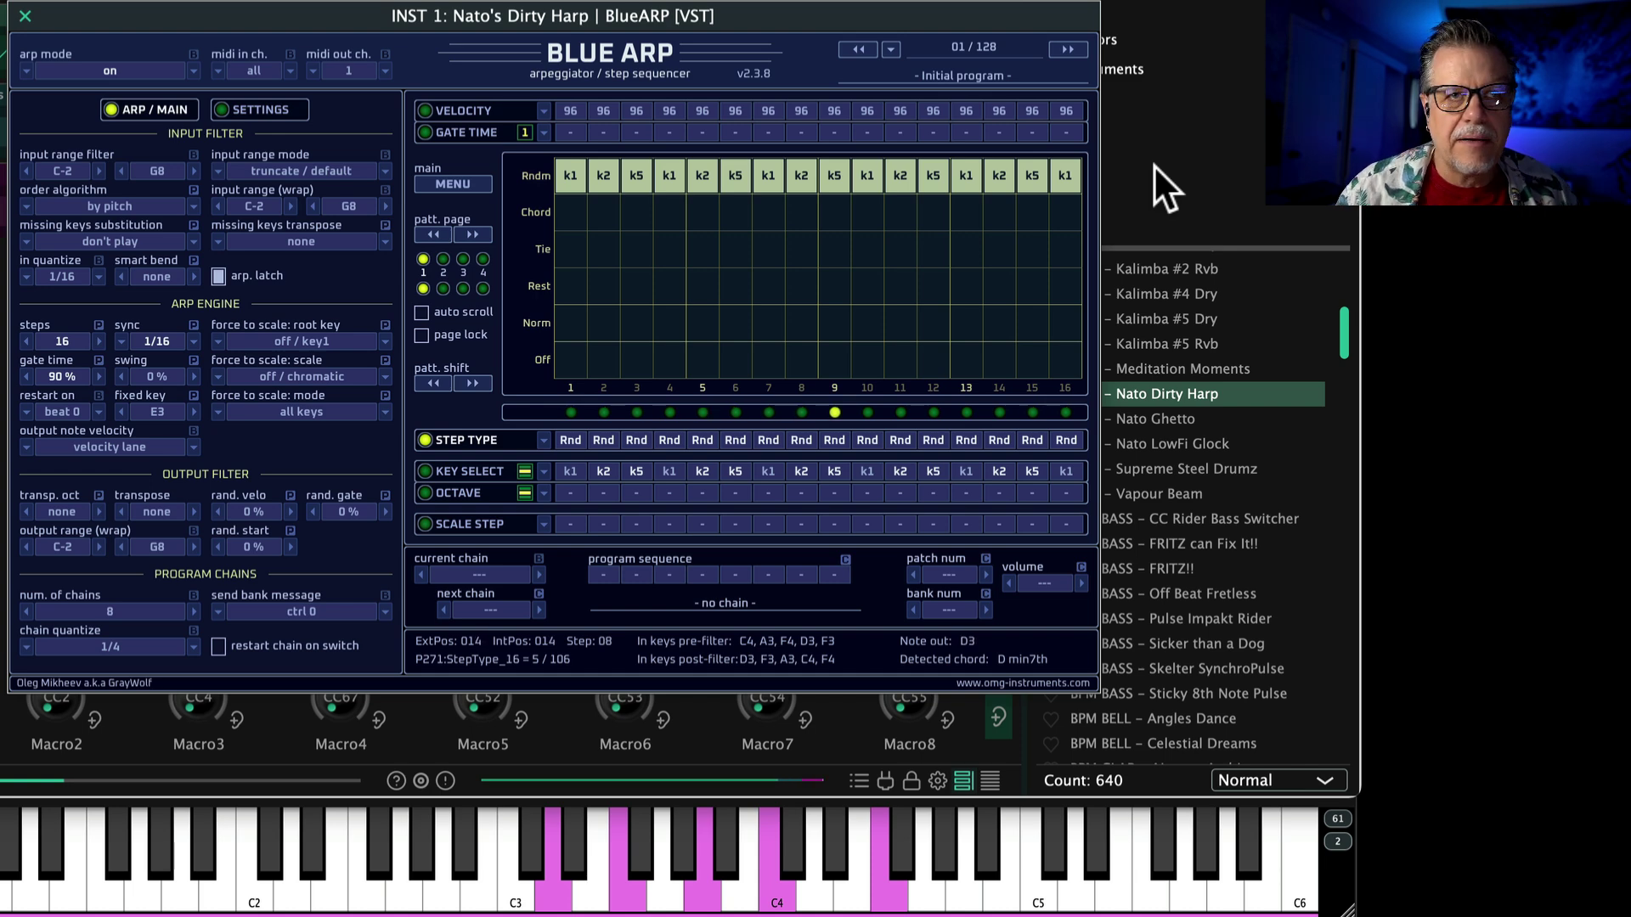
Step: Set steps 1 and 11 to the chord step type and steps 4, 6 and 8 to rest
left_click(569, 211)
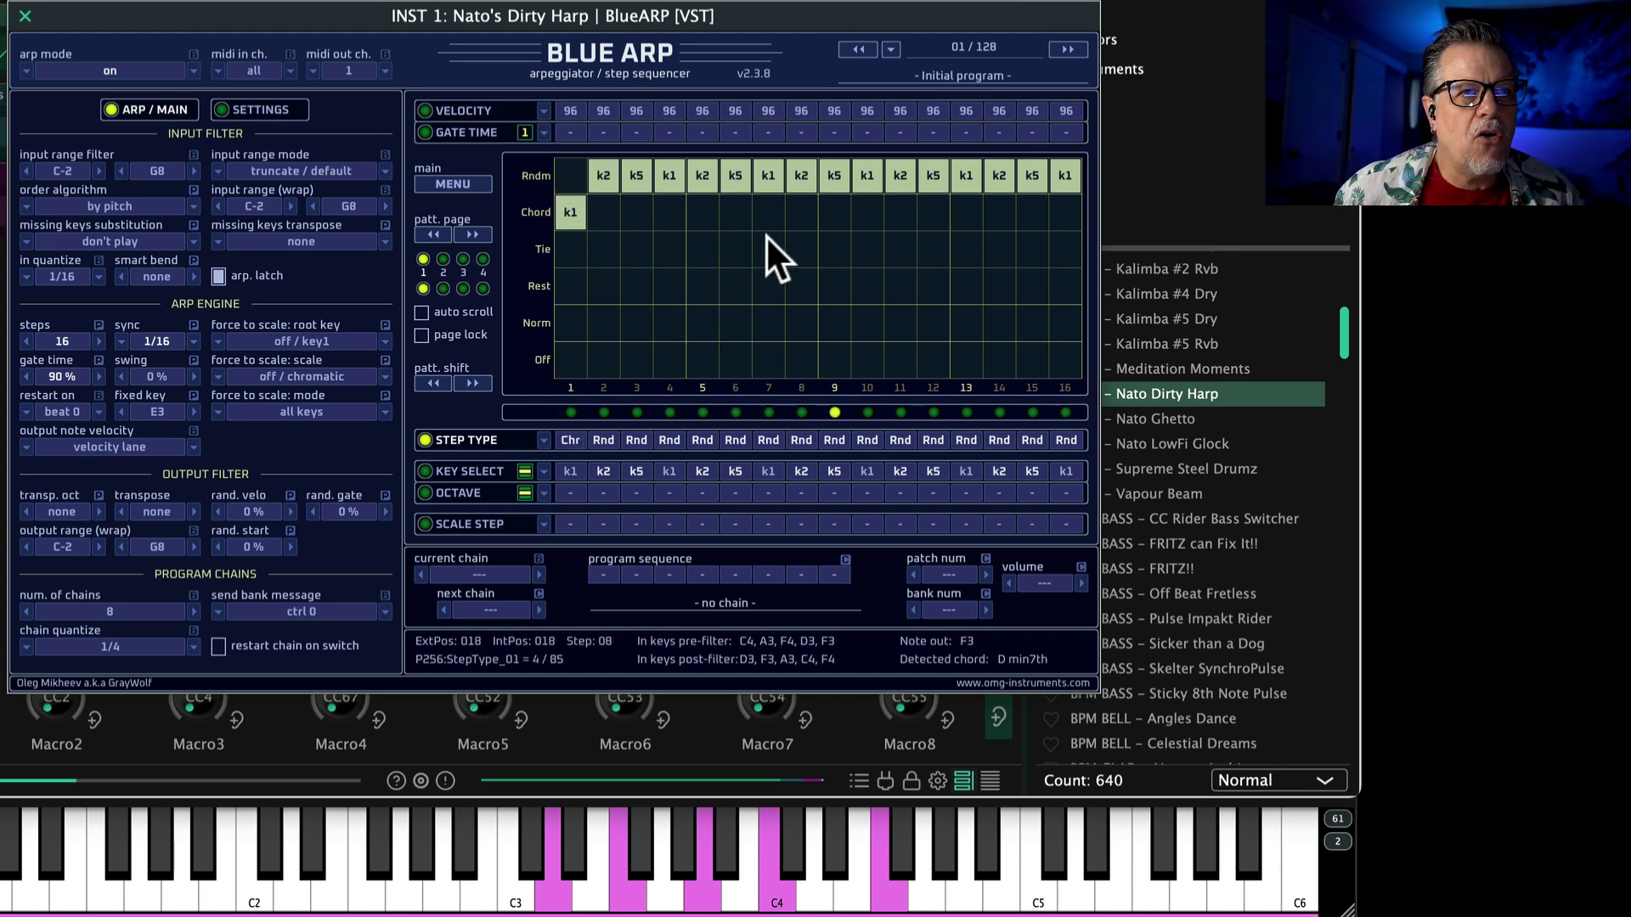
left_click(893, 218)
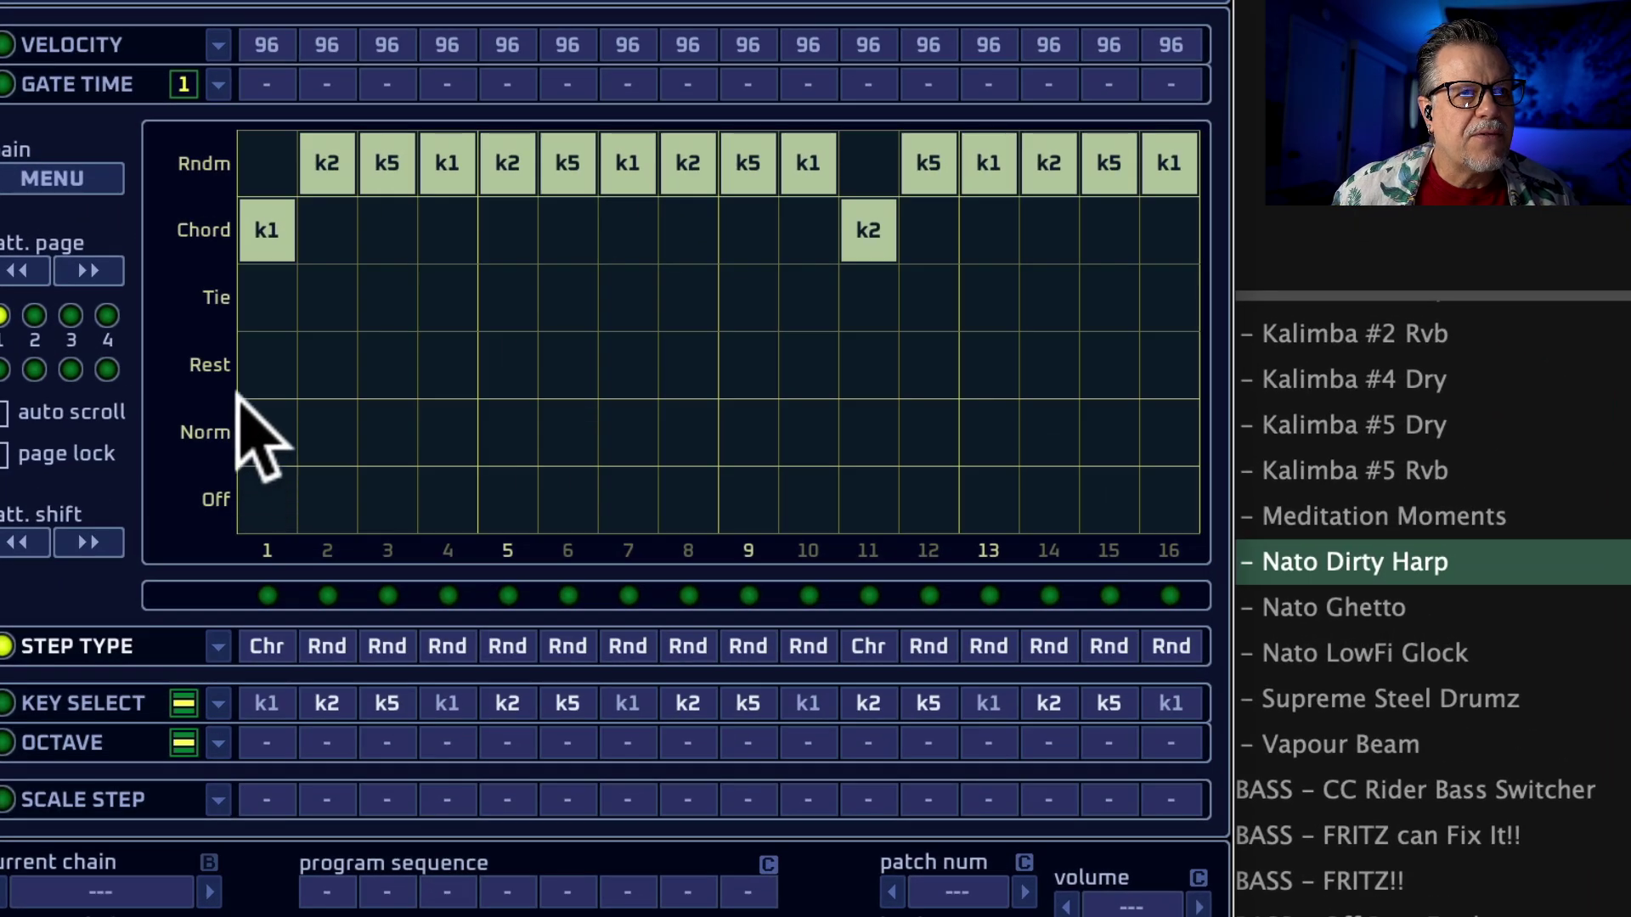
left_click(442, 370)
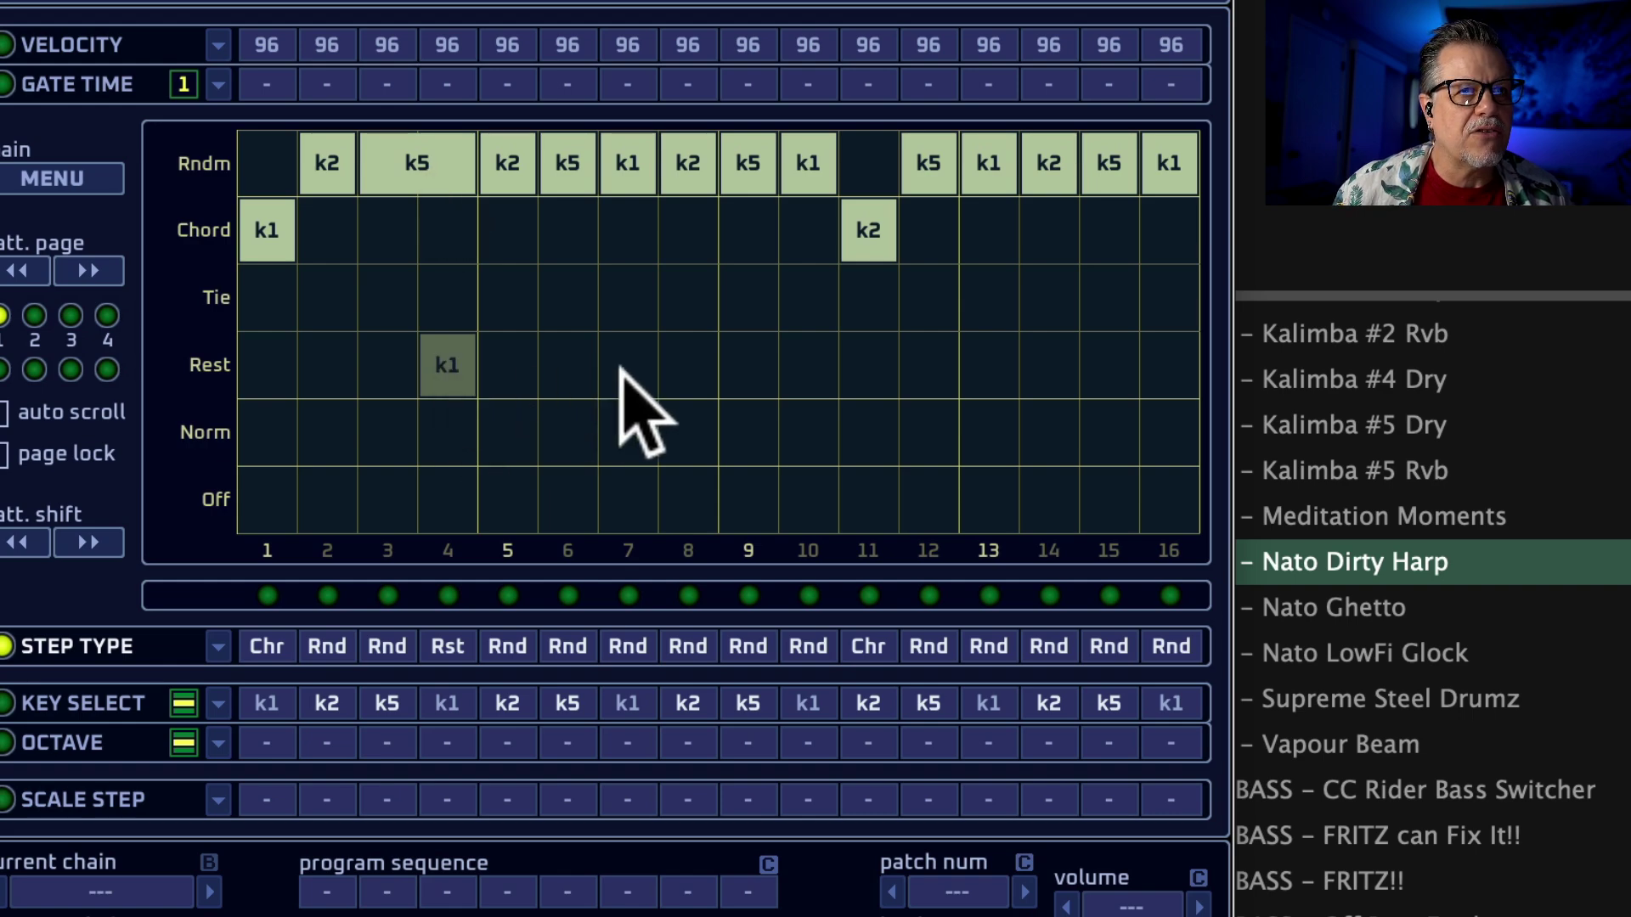
left_click(567, 366)
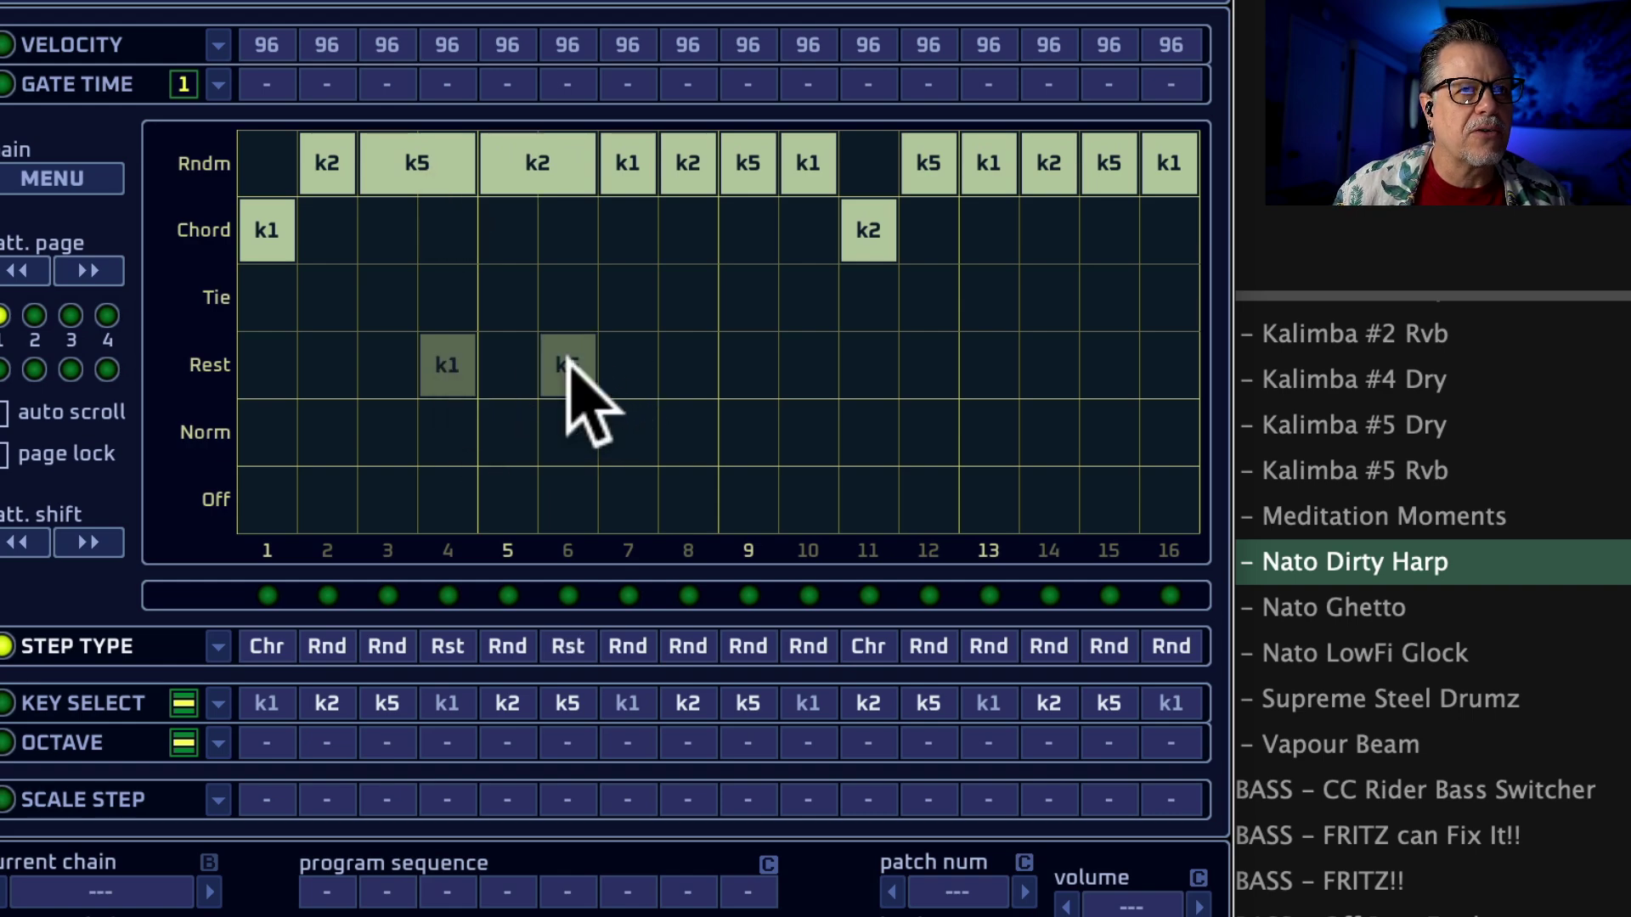
left_click(688, 365)
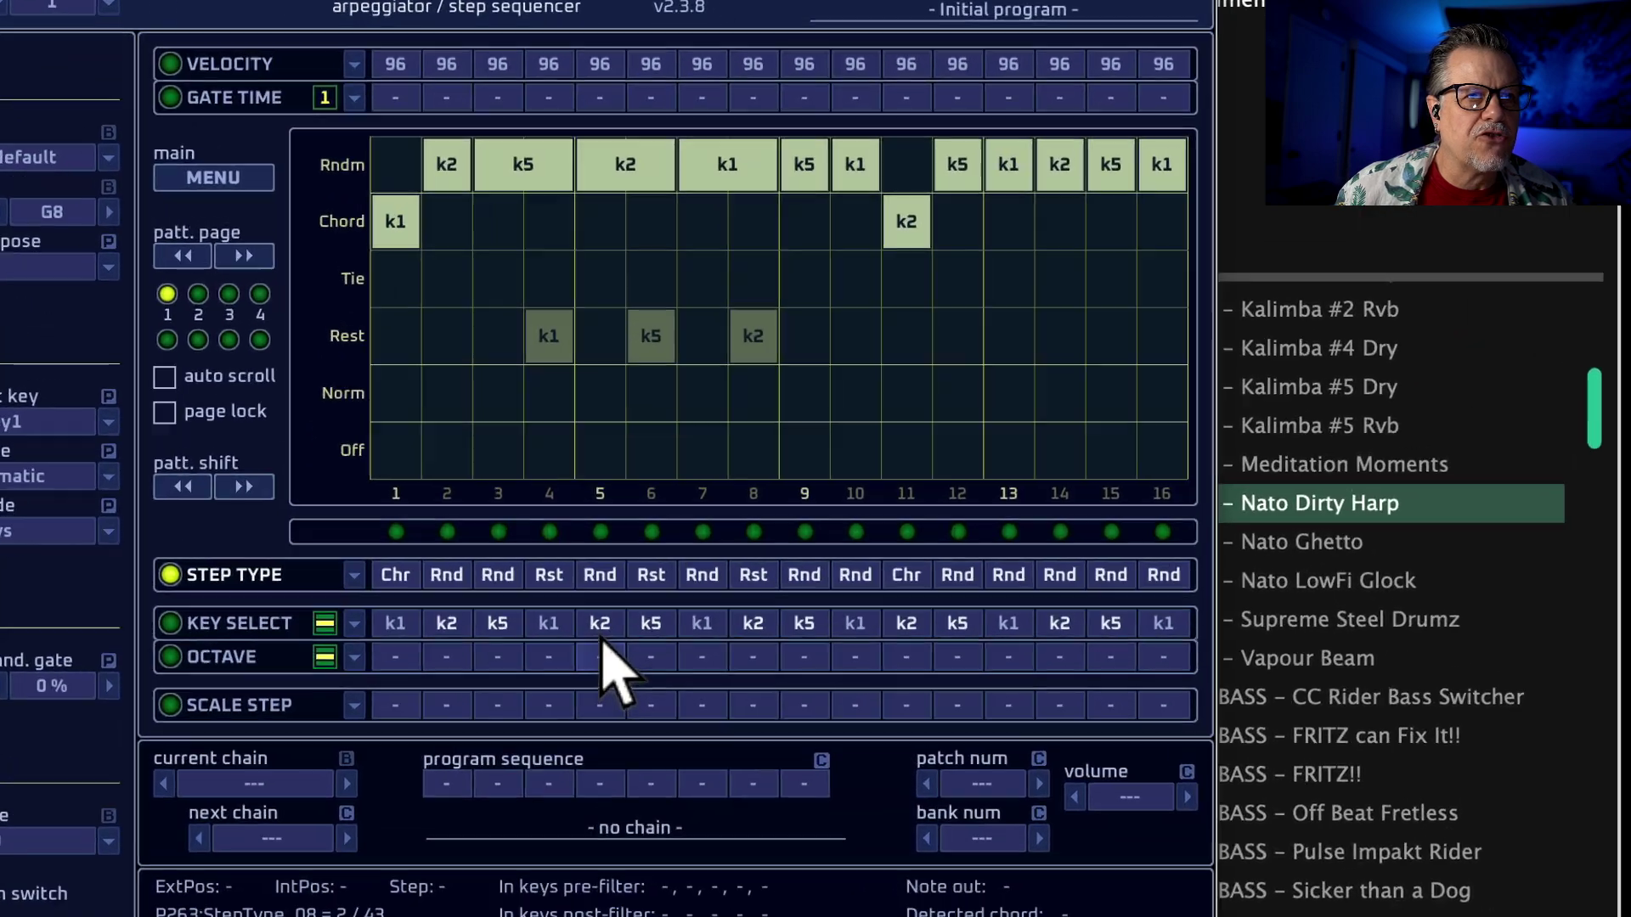
Step: Set the octave offset to +1 on step 5 and +2 on step 9, and audition the pattern
scroll(703, 493, "up", 1)
left_click_drag(792, 729, 829, 627)
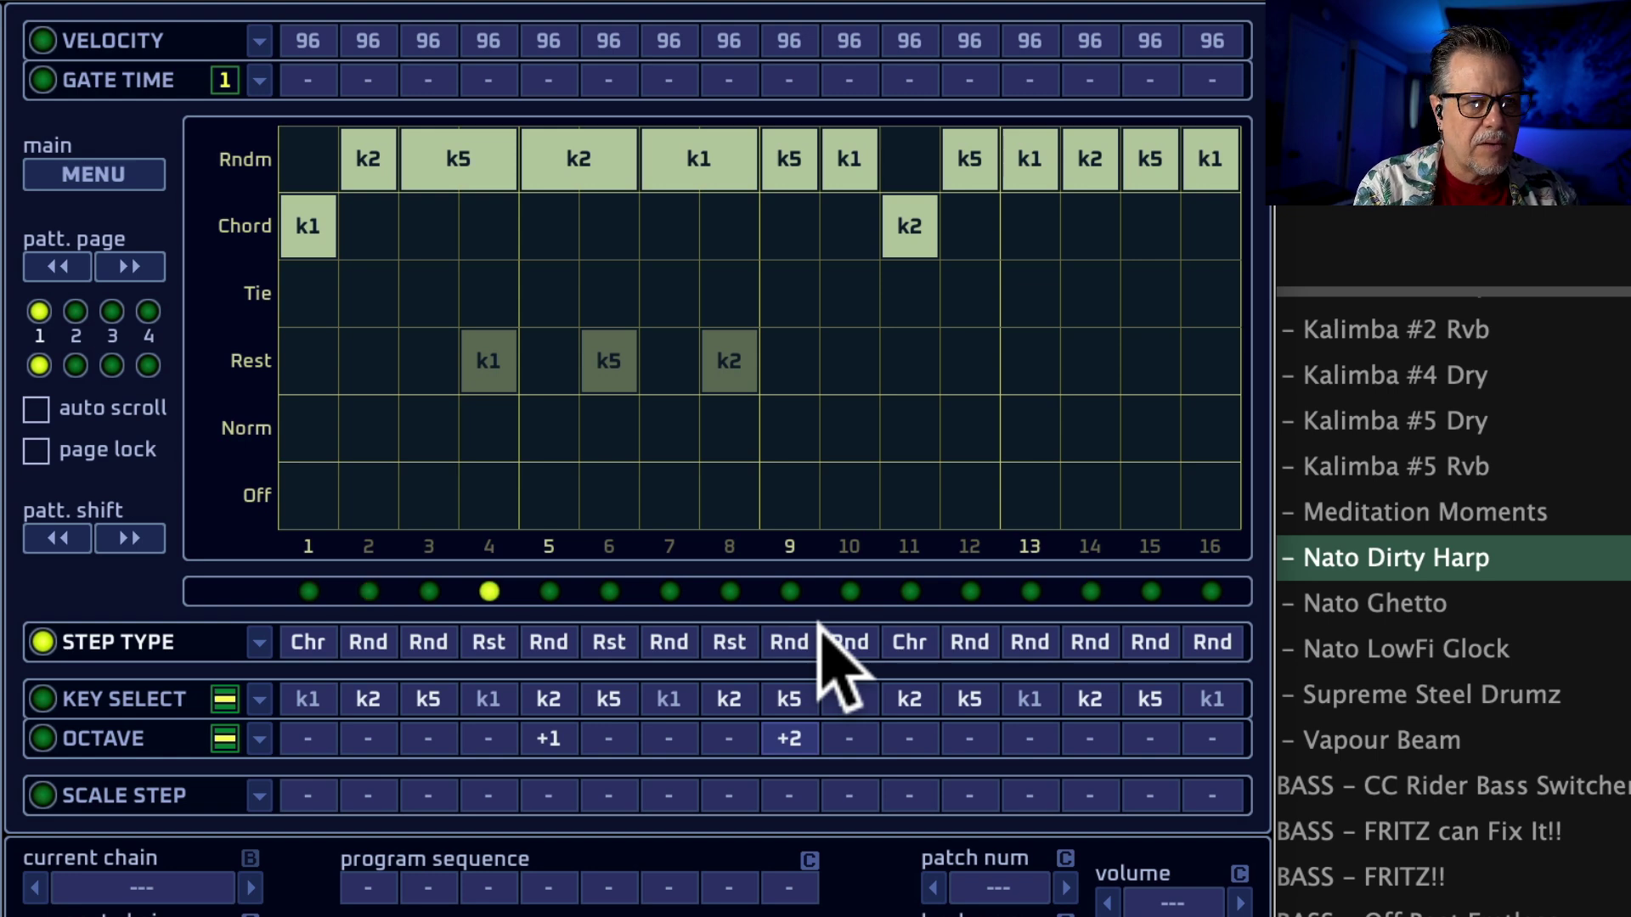
key("space")
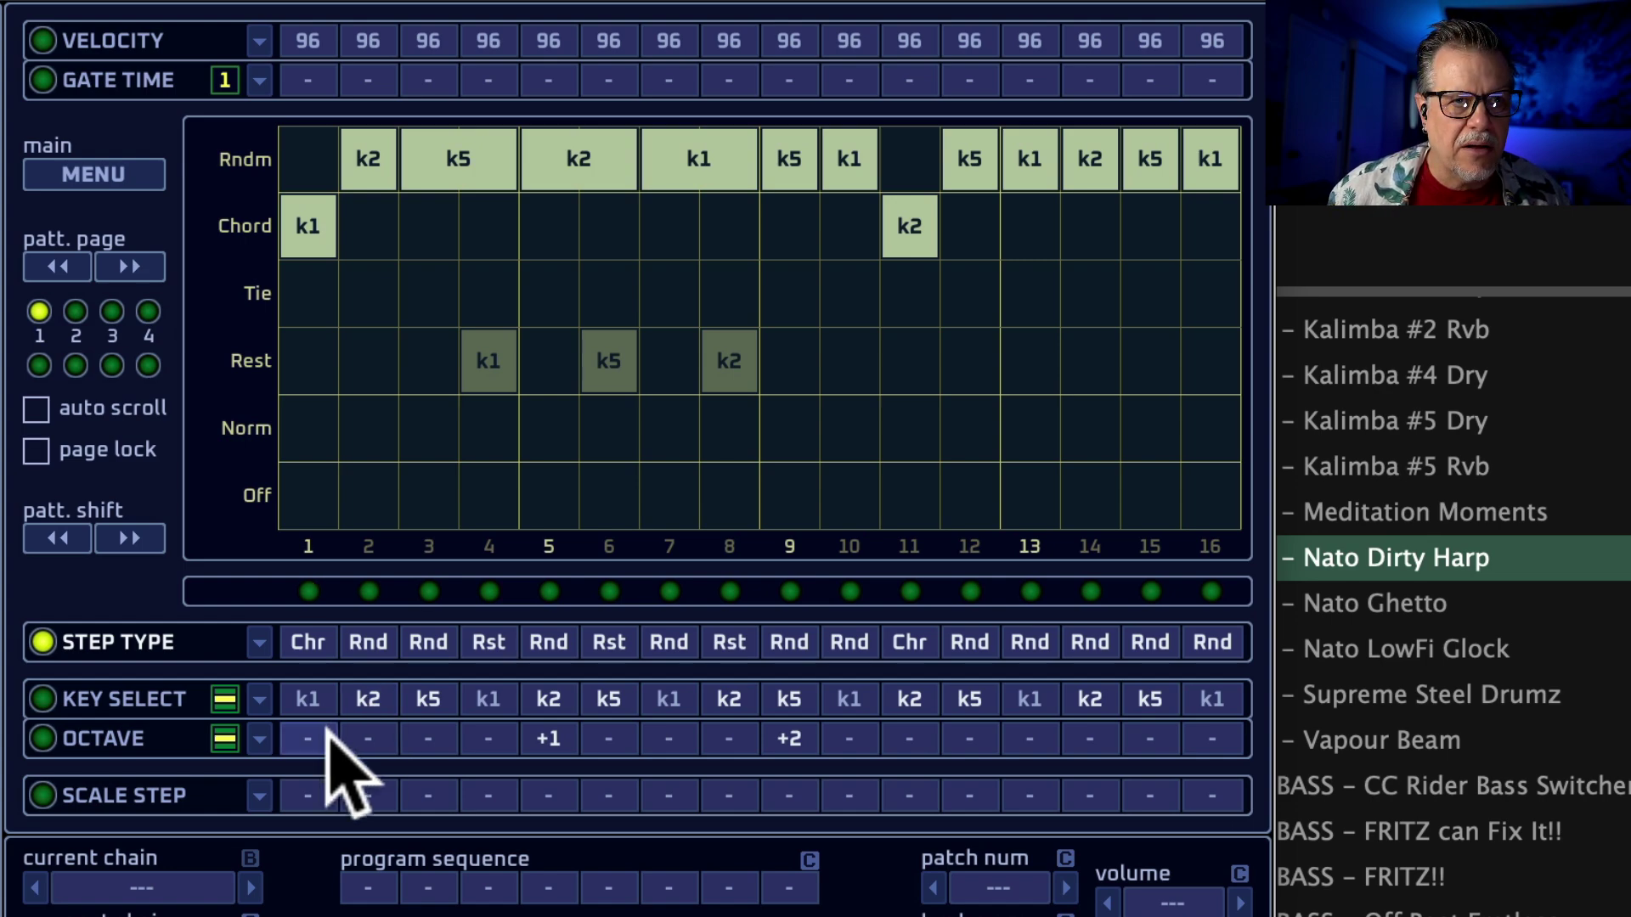
left_click_drag(343, 775, 391, 786)
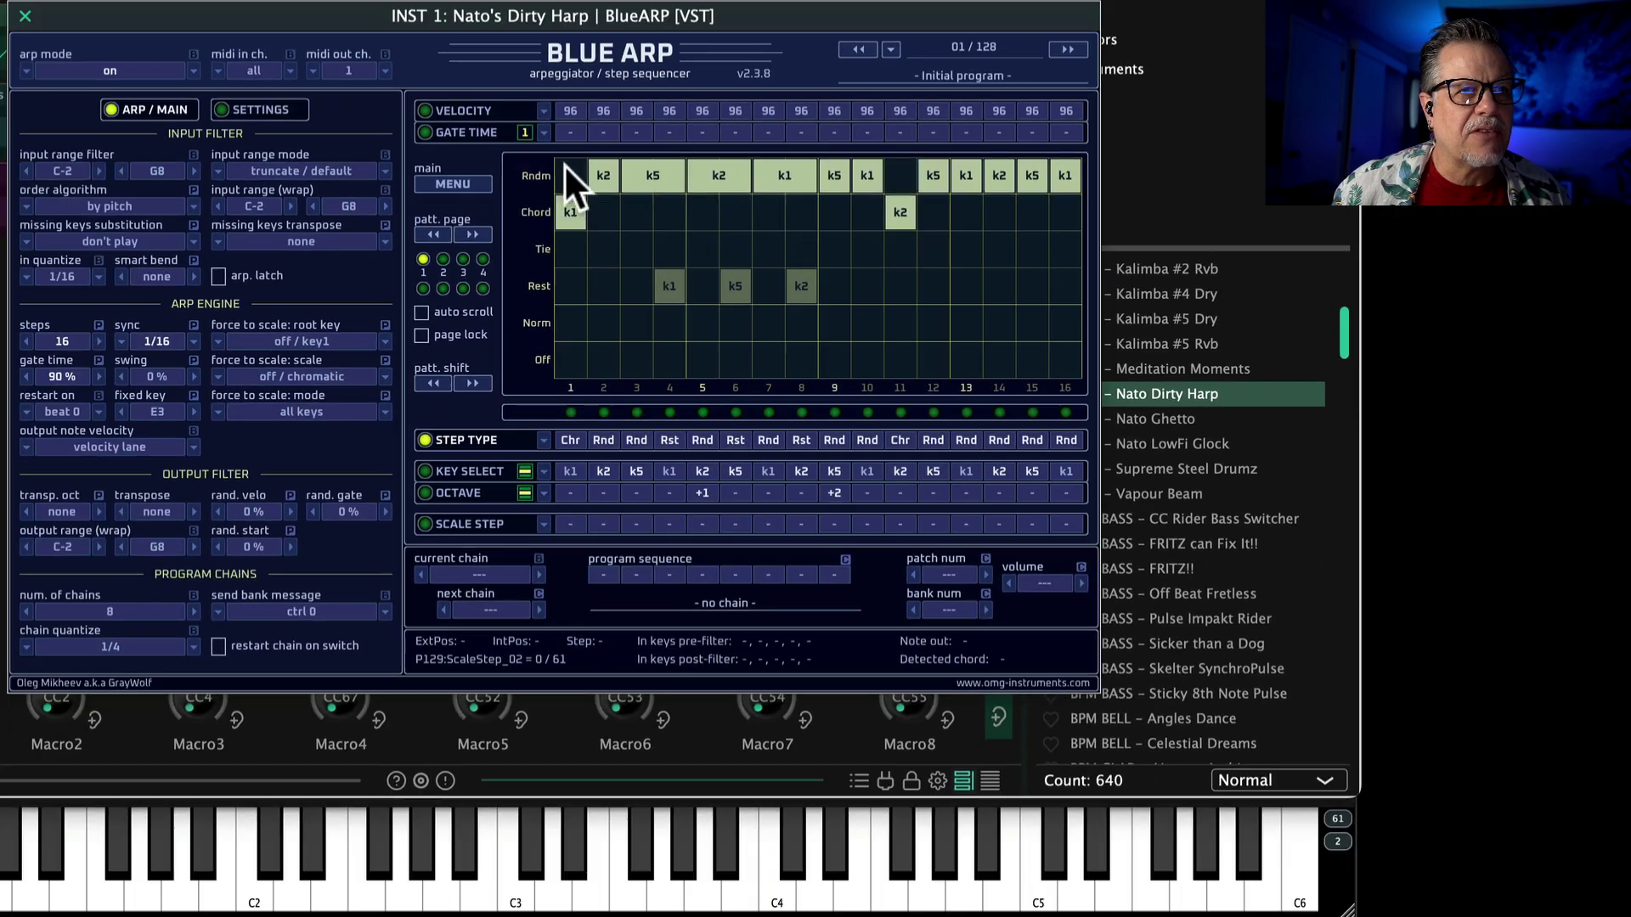
Step: Return all 16 steps to the random step type and close the BlueARP window
left_click_drag(297, 140, 1050, 149)
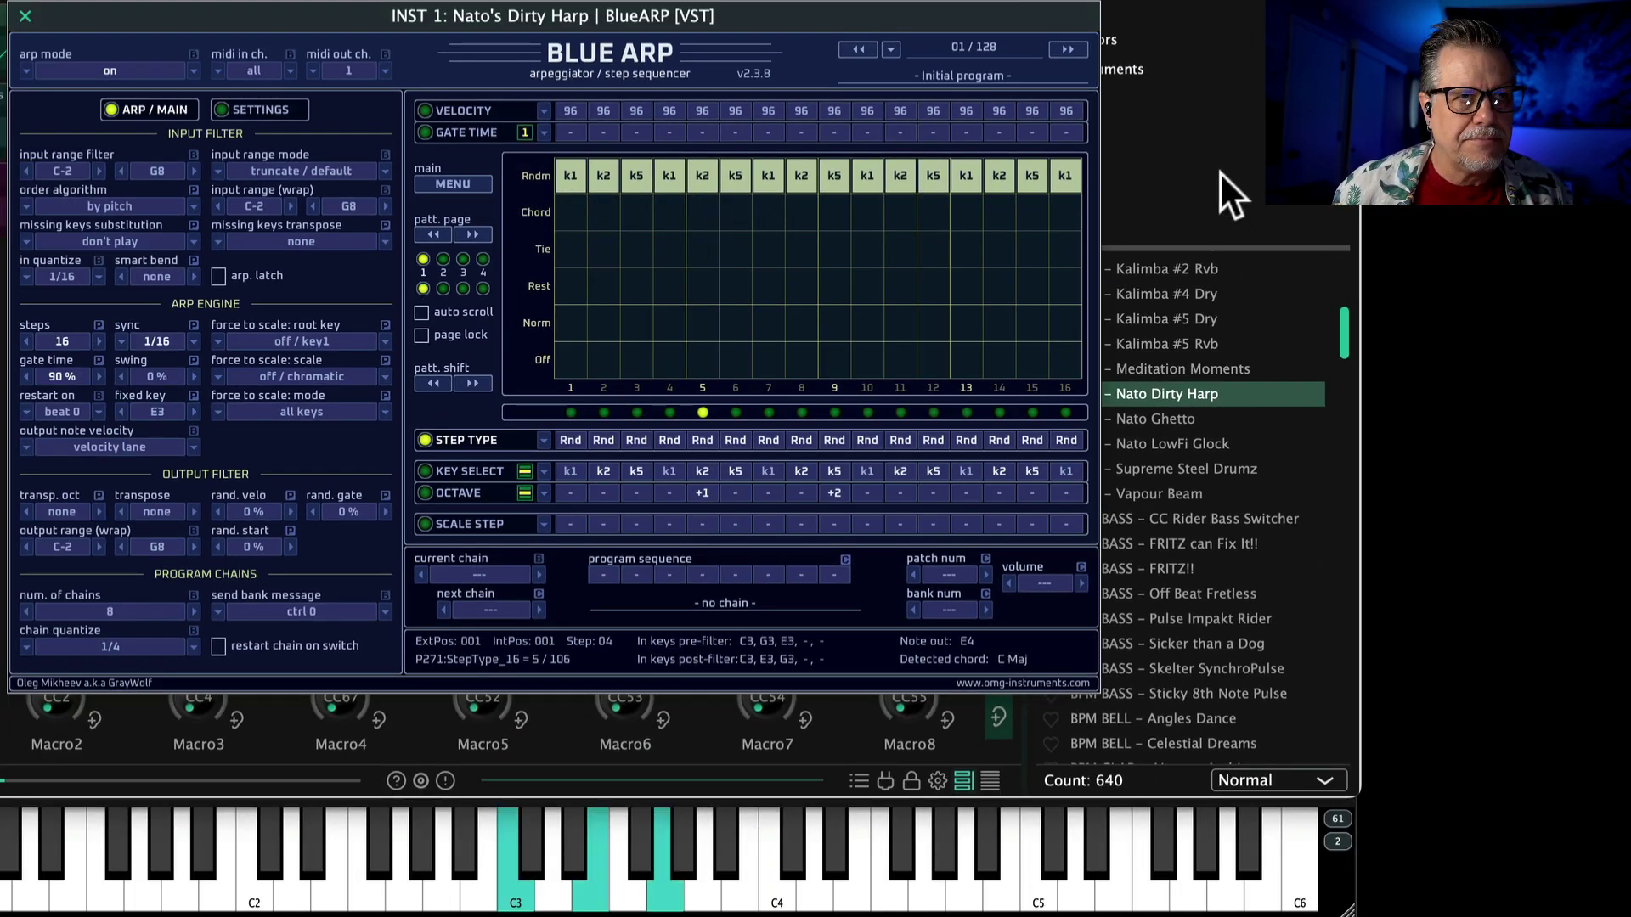
left_click(23, 15)
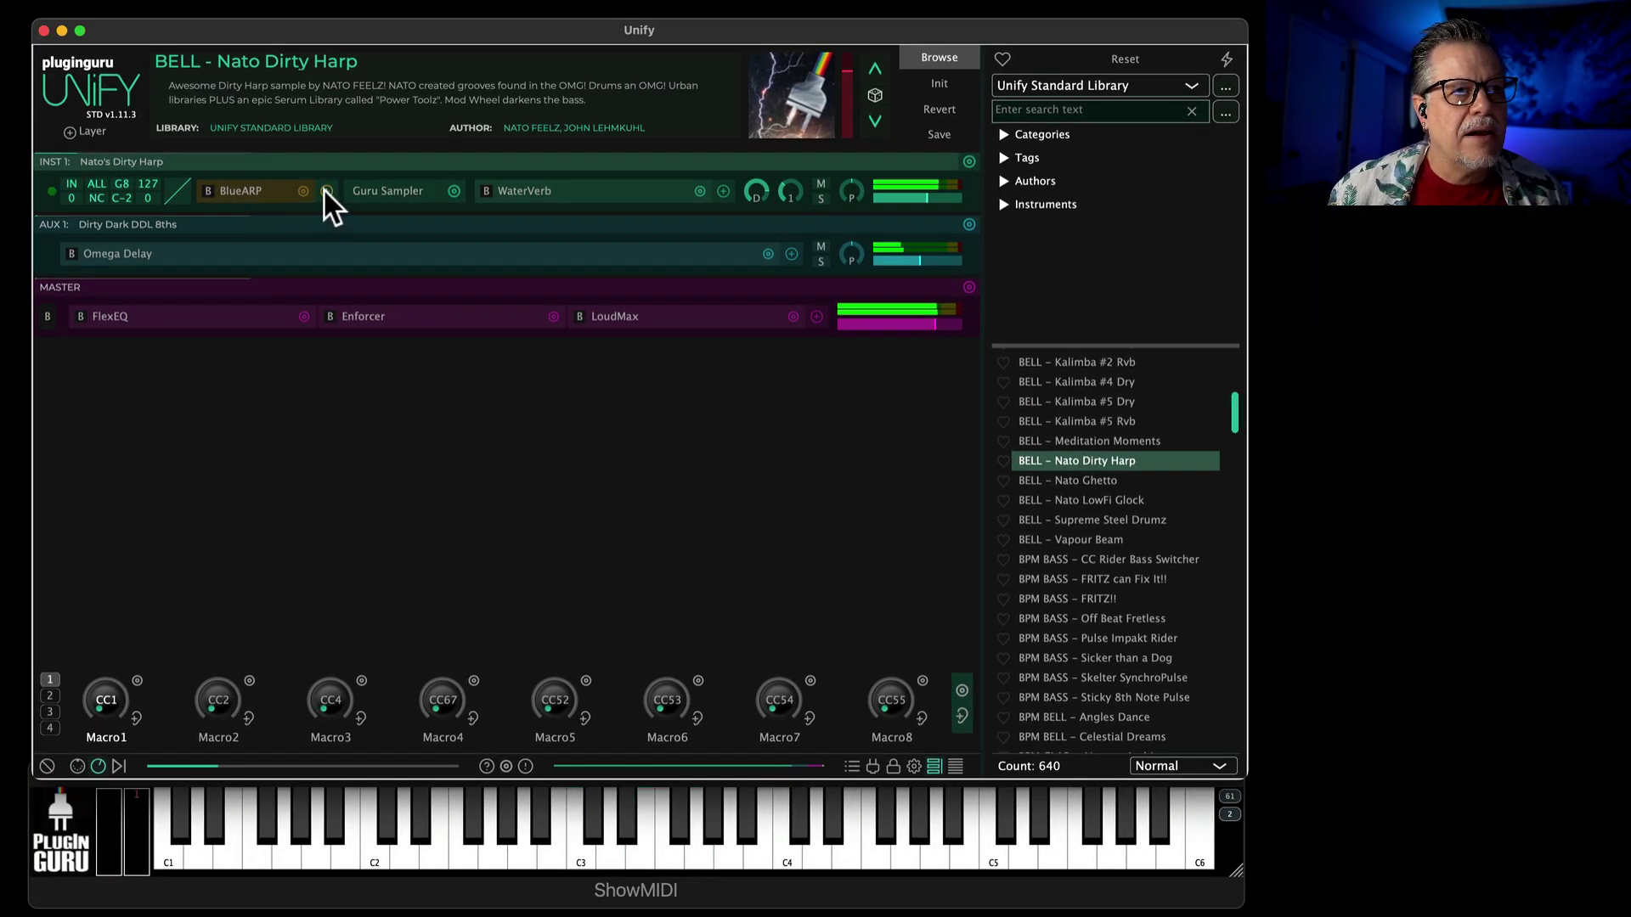
Step: Add the TriggerBox MIDI effect to the instrument layer and move it ahead of BlueARP
left_click(324, 190)
mouse_move(387, 226)
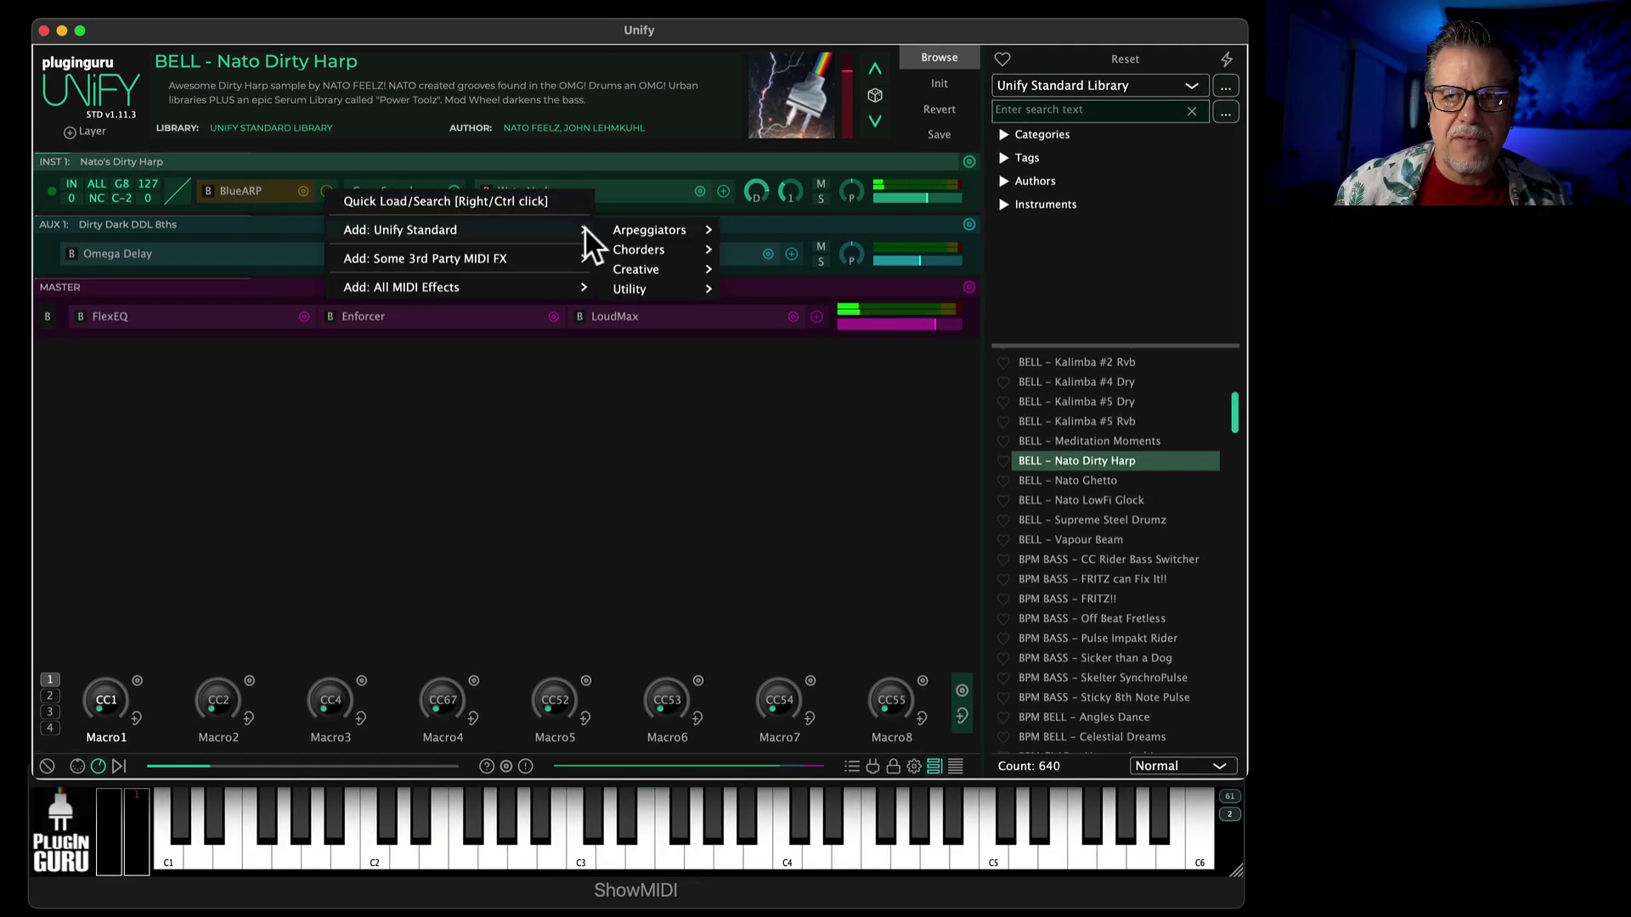
mouse_move(636, 265)
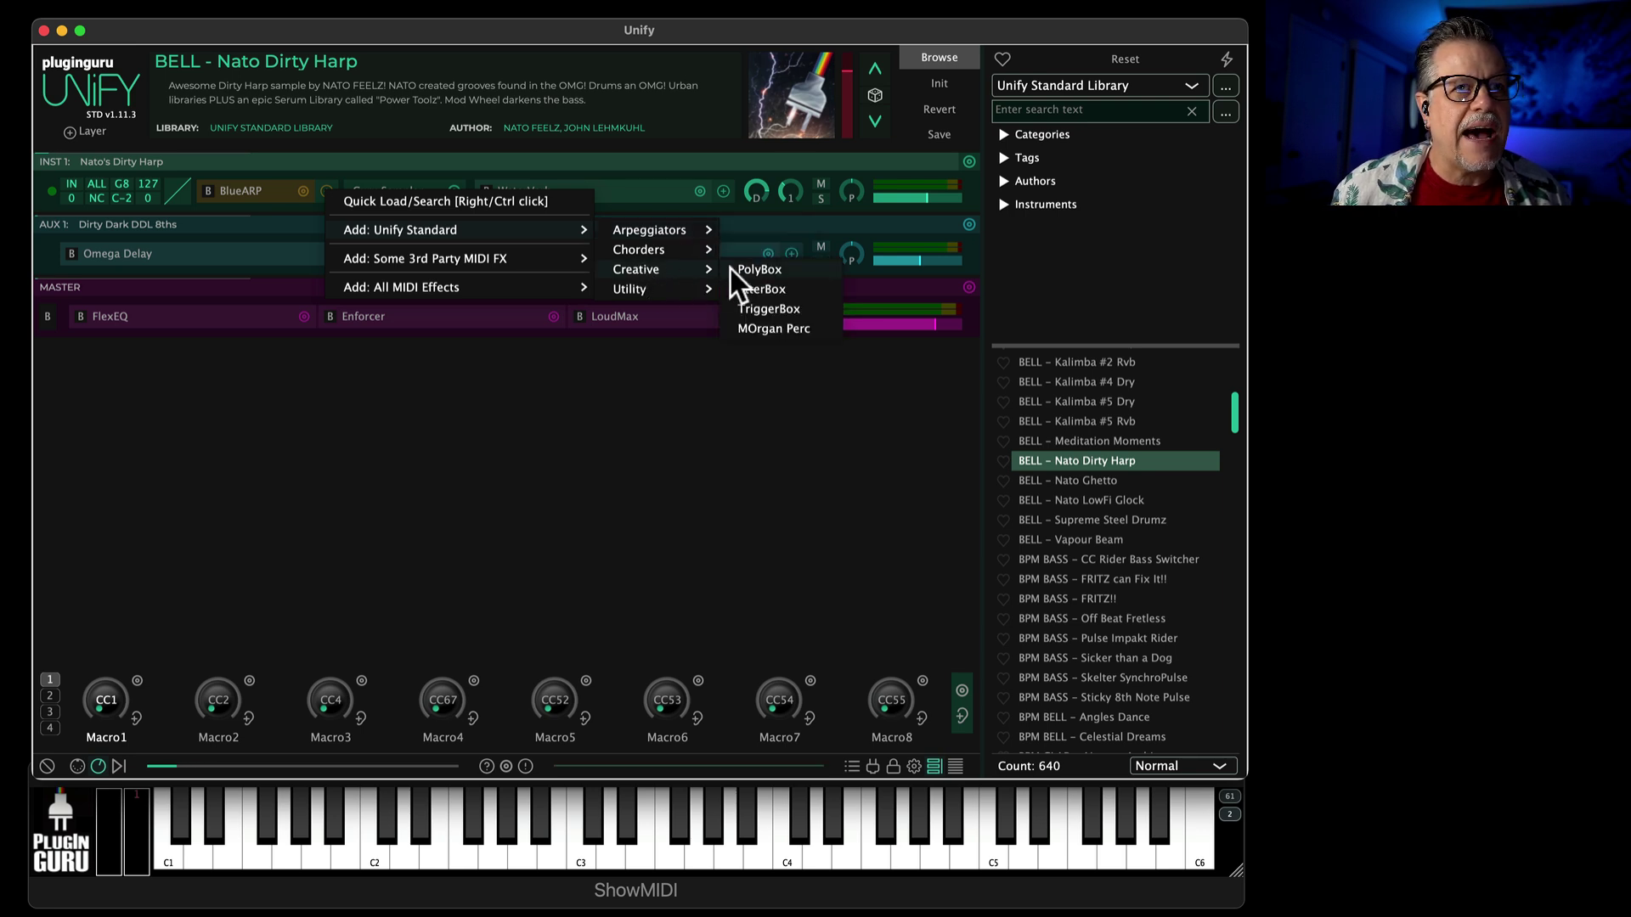
left_click(769, 308)
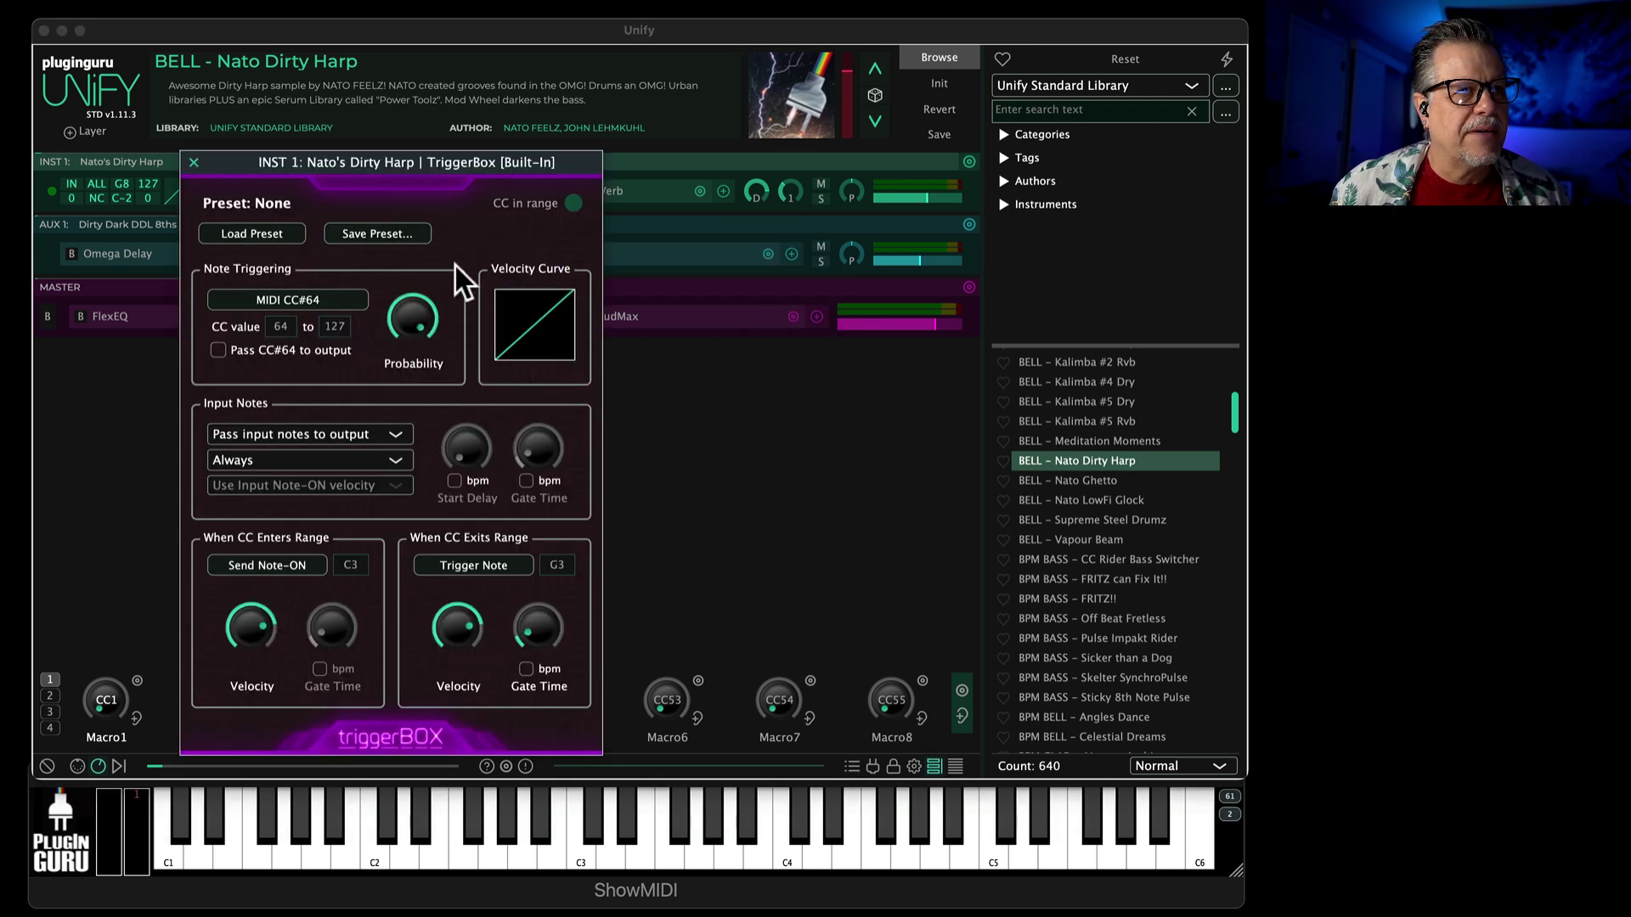
left_click(195, 161)
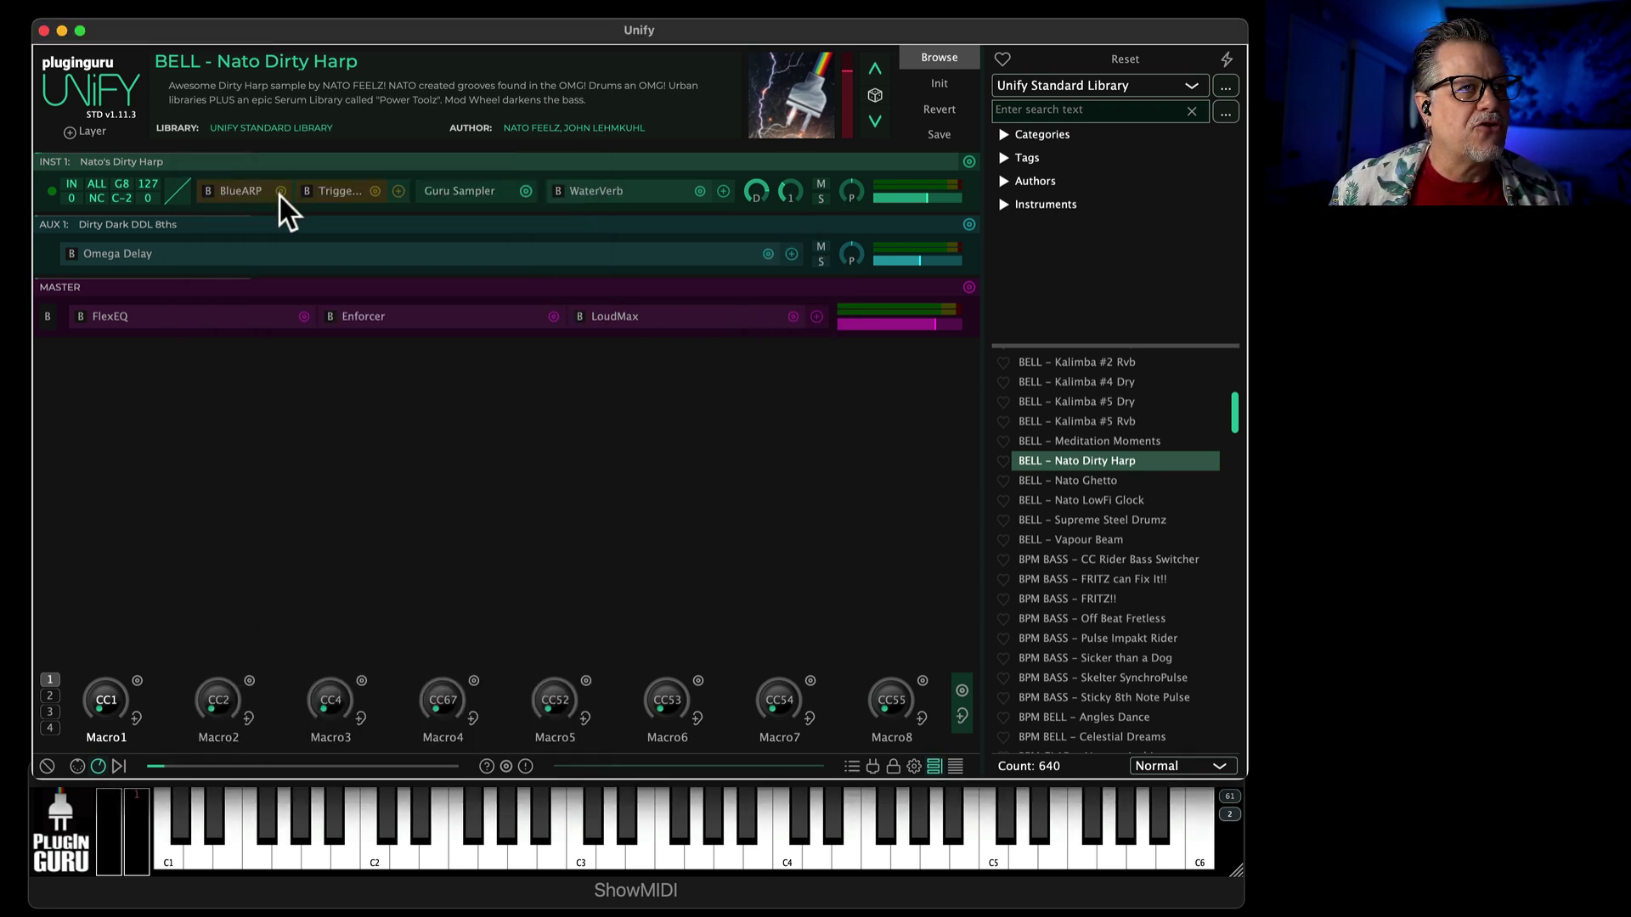
left_click_drag(340, 191, 225, 180)
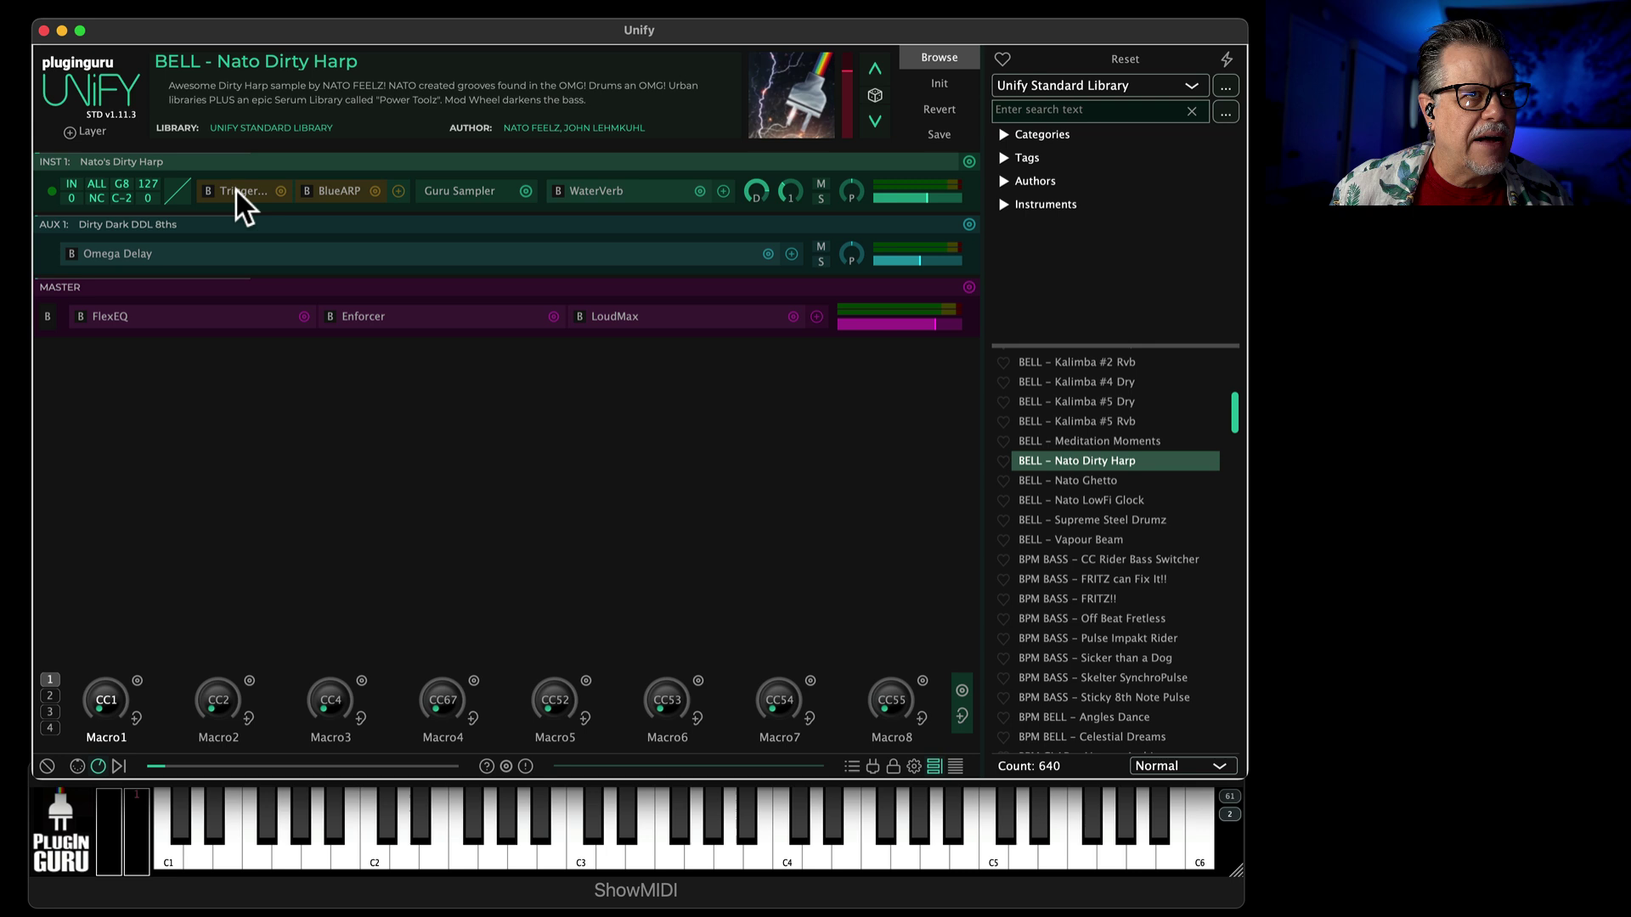
Step: Load the "C4 Plays with Modulation Wheel" preset in TriggerBox and close its window
left_click(236, 187)
left_click(261, 234)
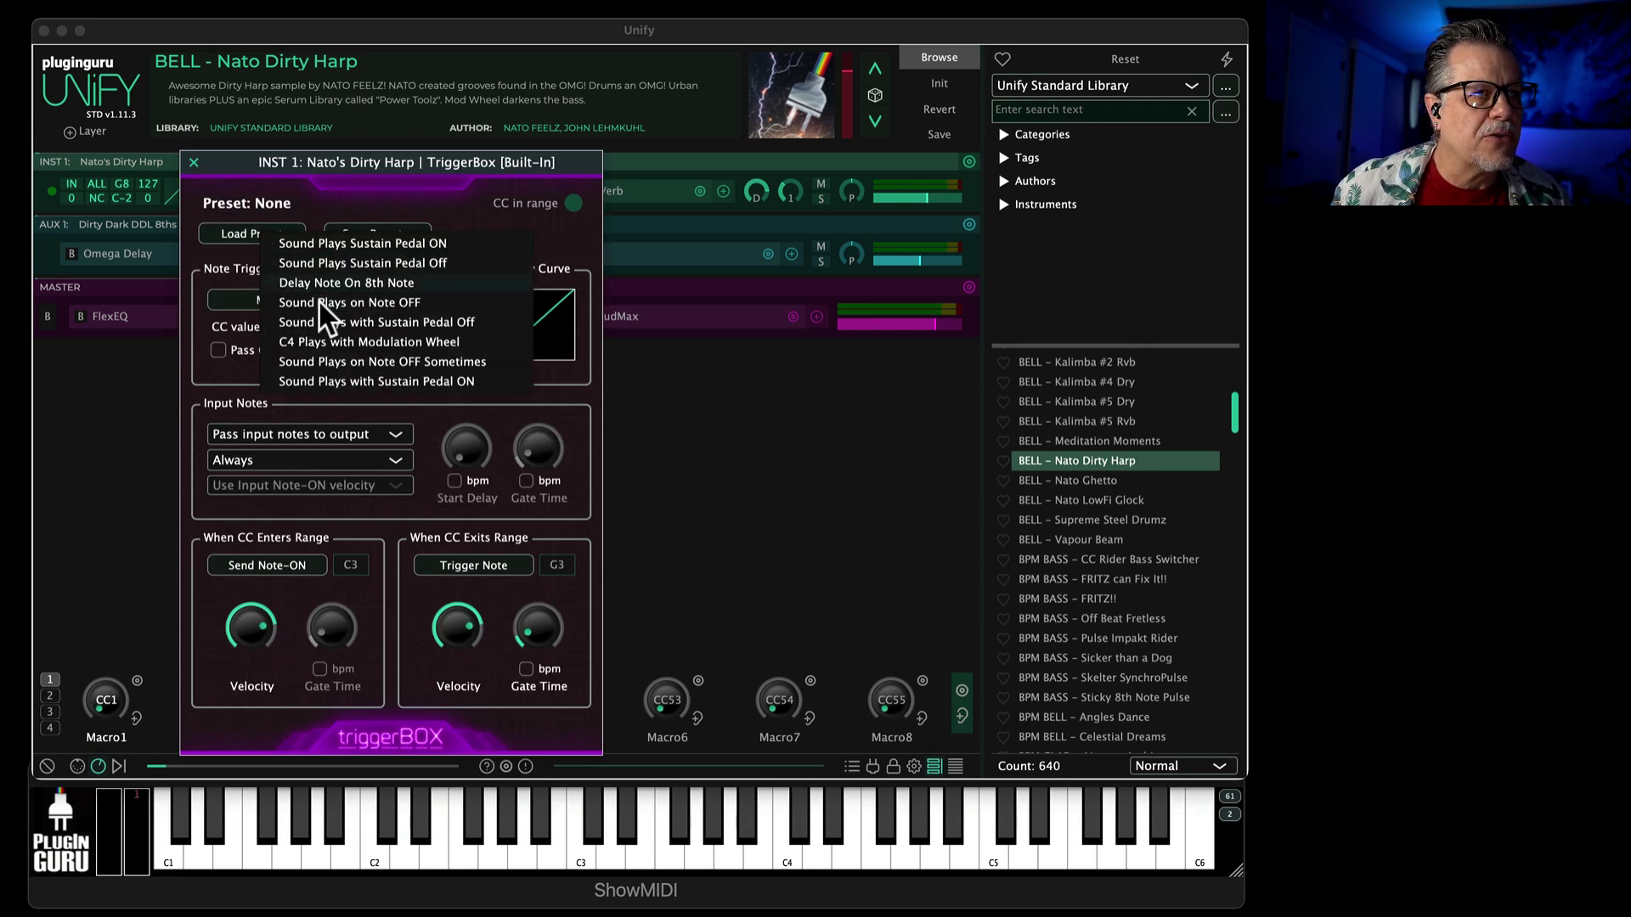
left_click(307, 341)
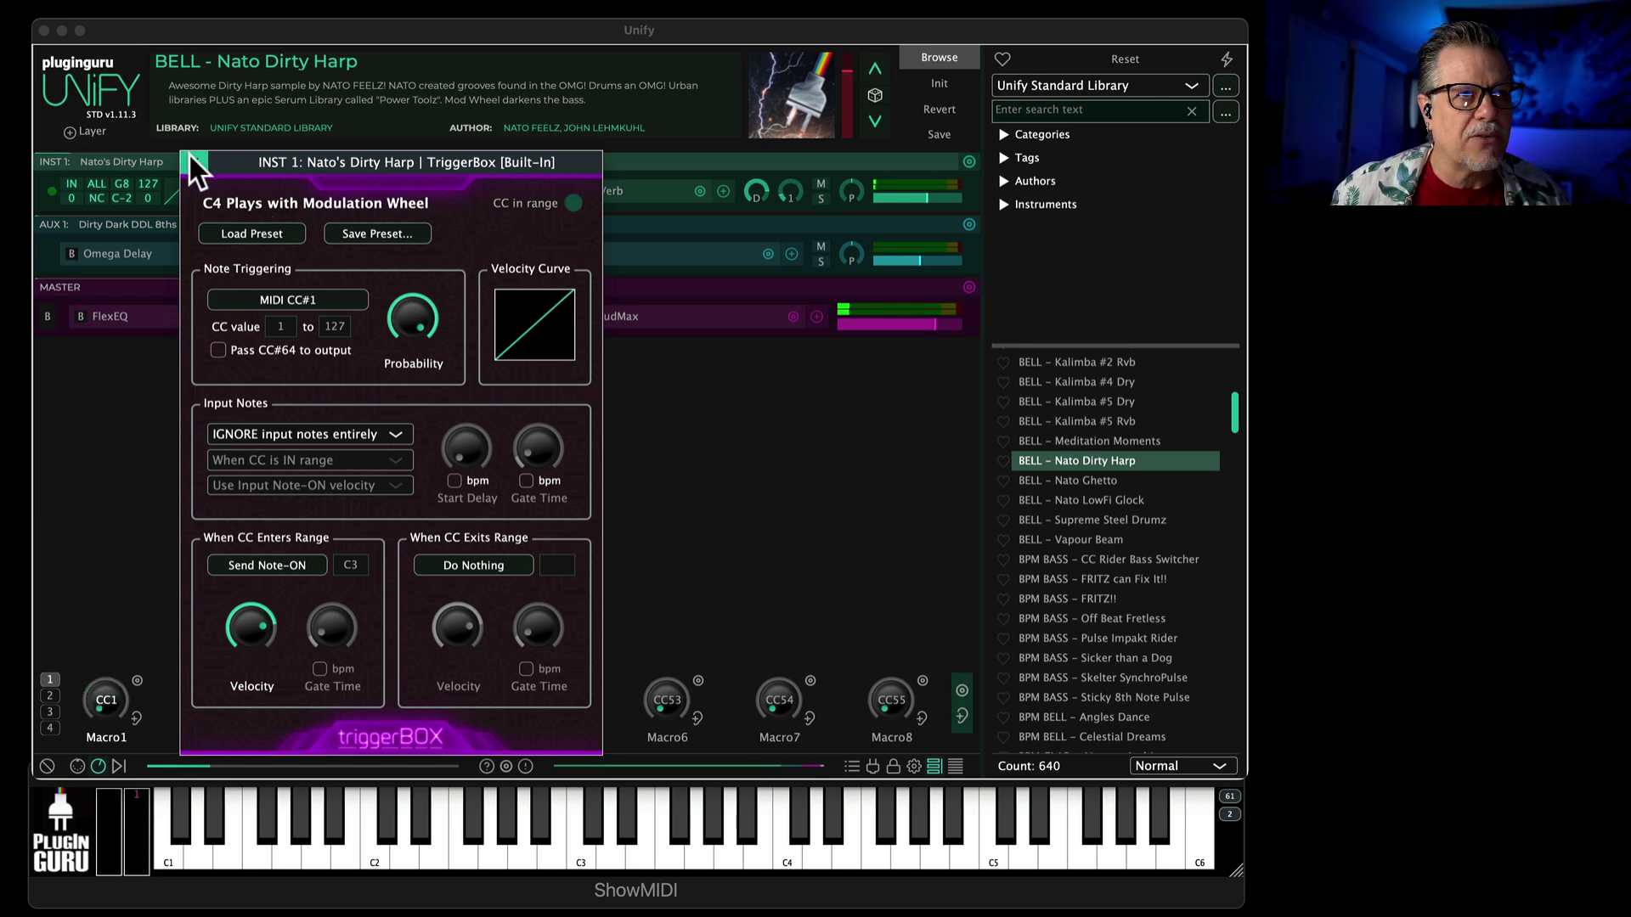
key("Escape")
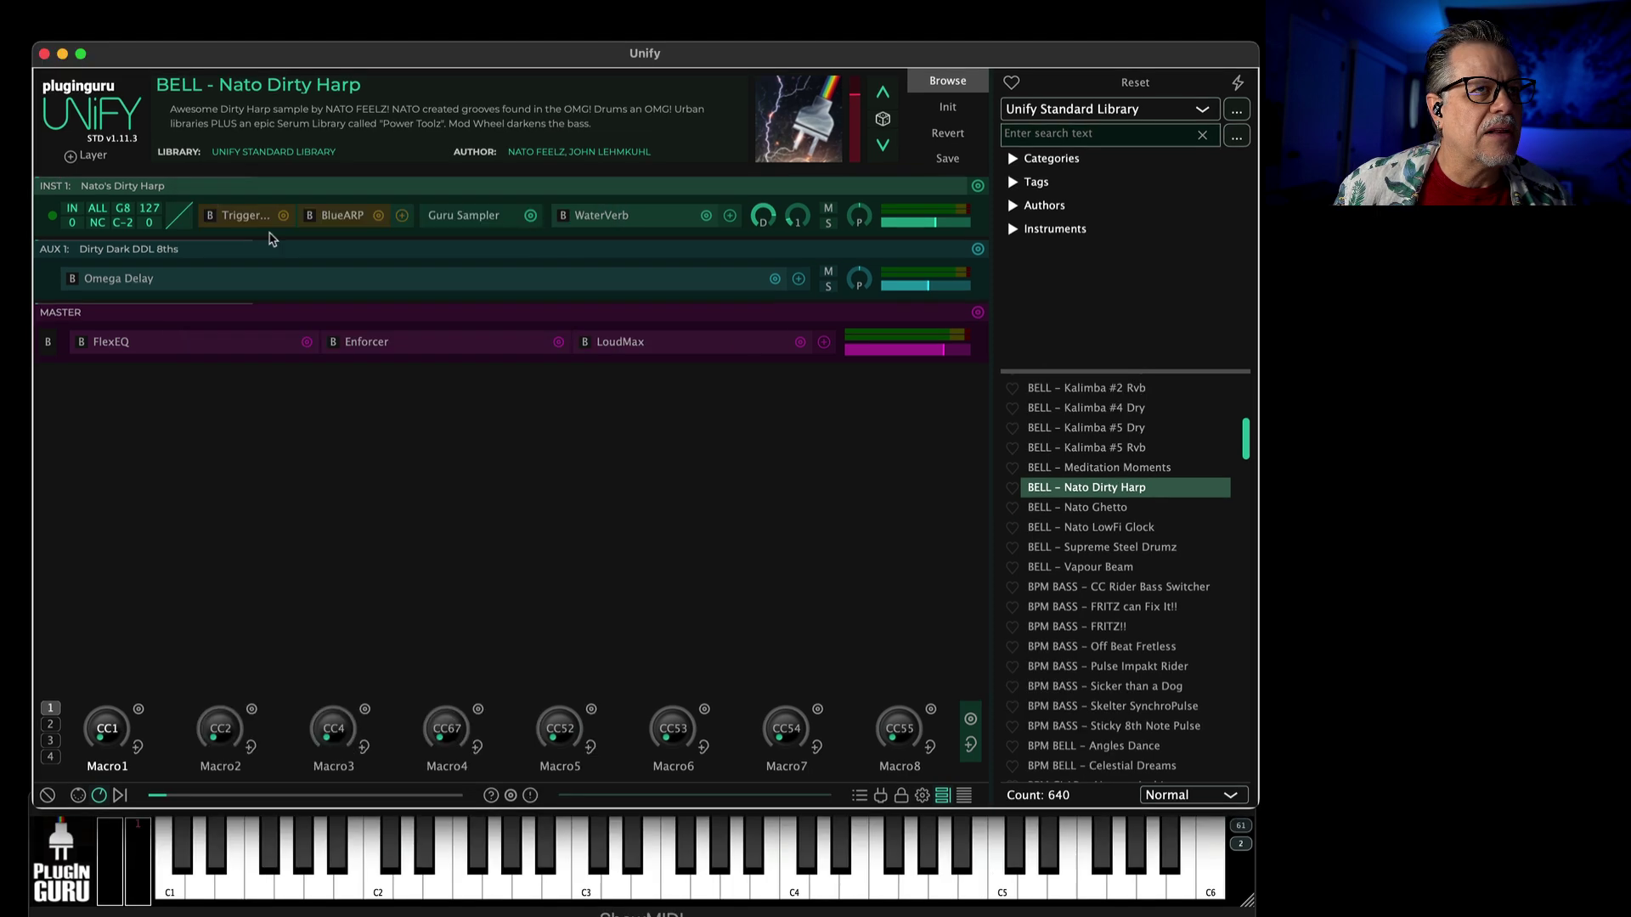
Step: Remove the TriggerBox in front of BlueARP and add a new TriggerBox after it
left_click(284, 216)
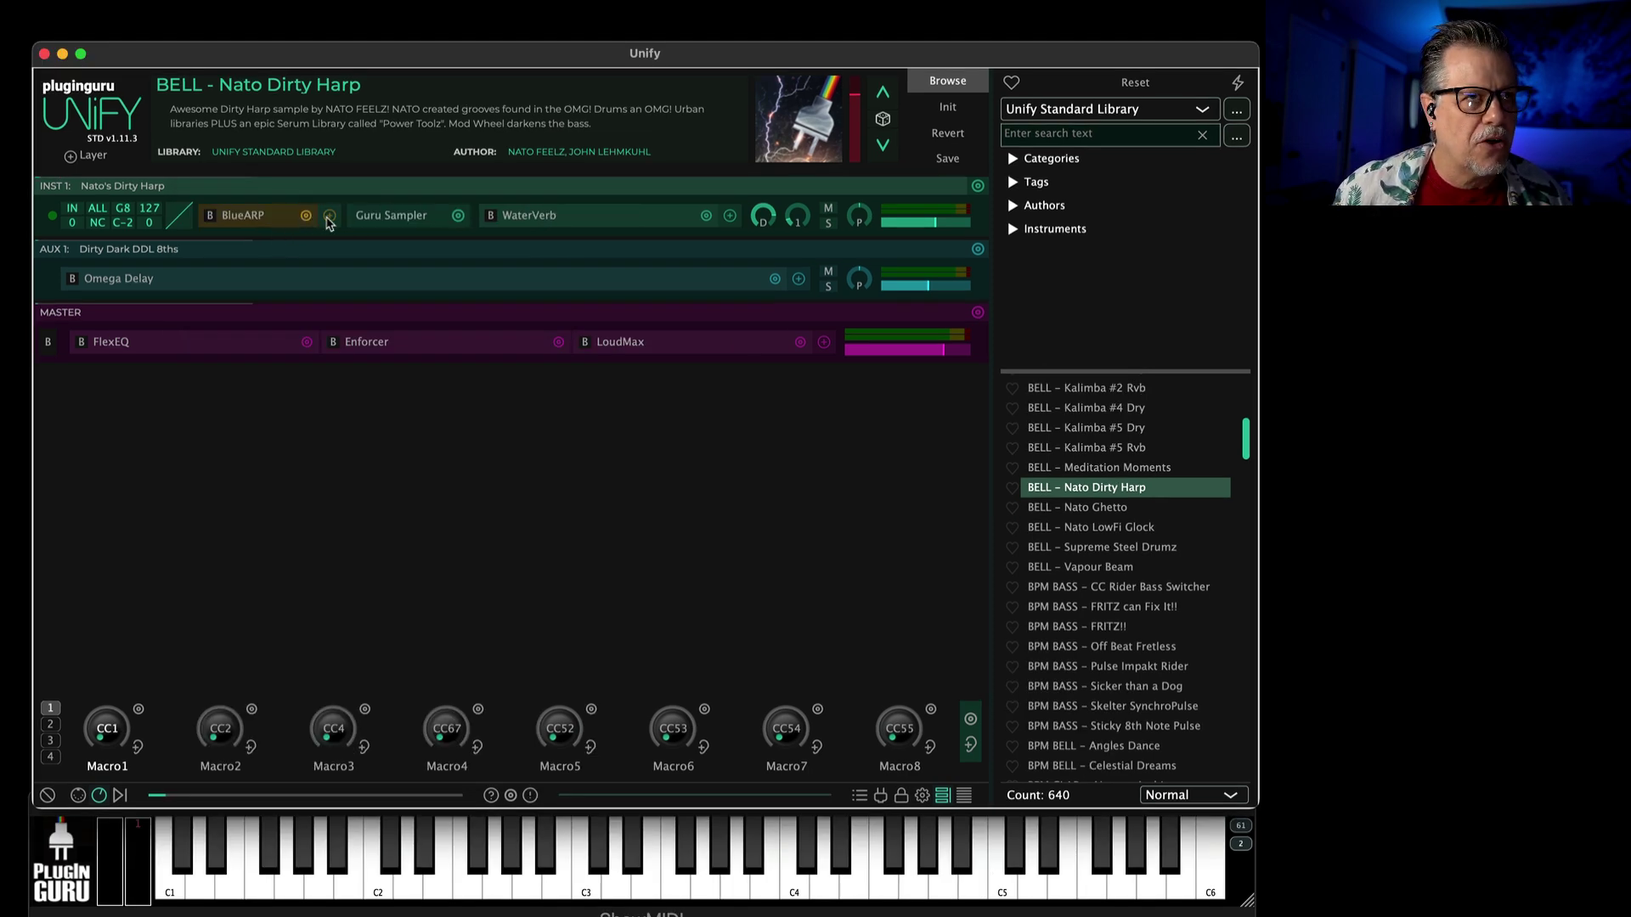
left_click(329, 215)
mouse_move(392, 257)
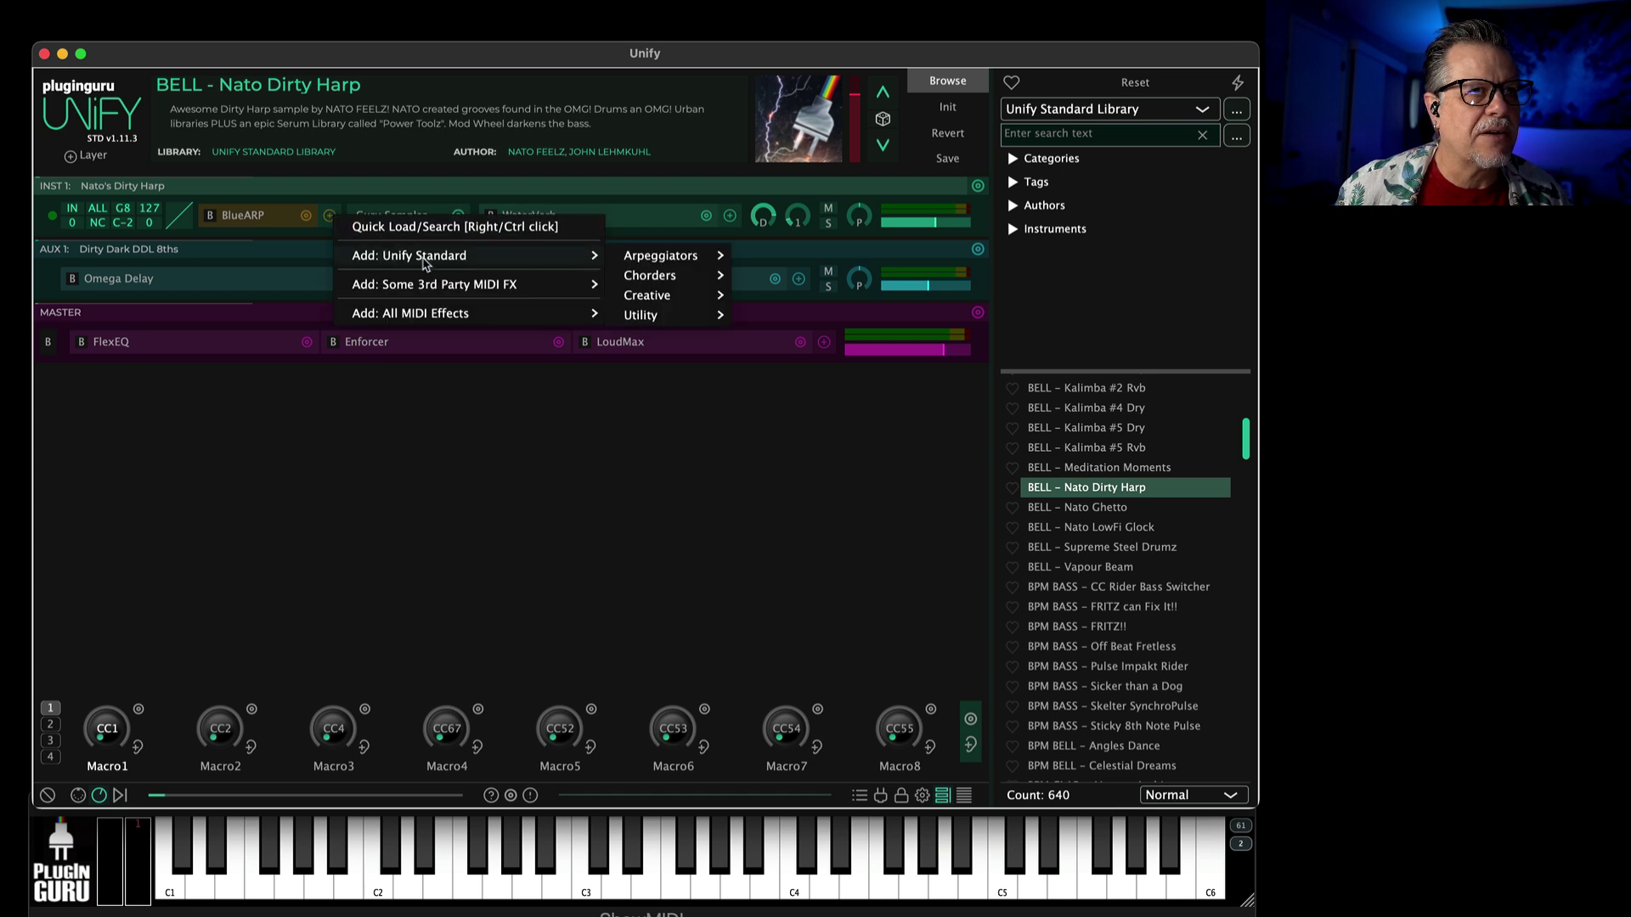
mouse_move(650, 297)
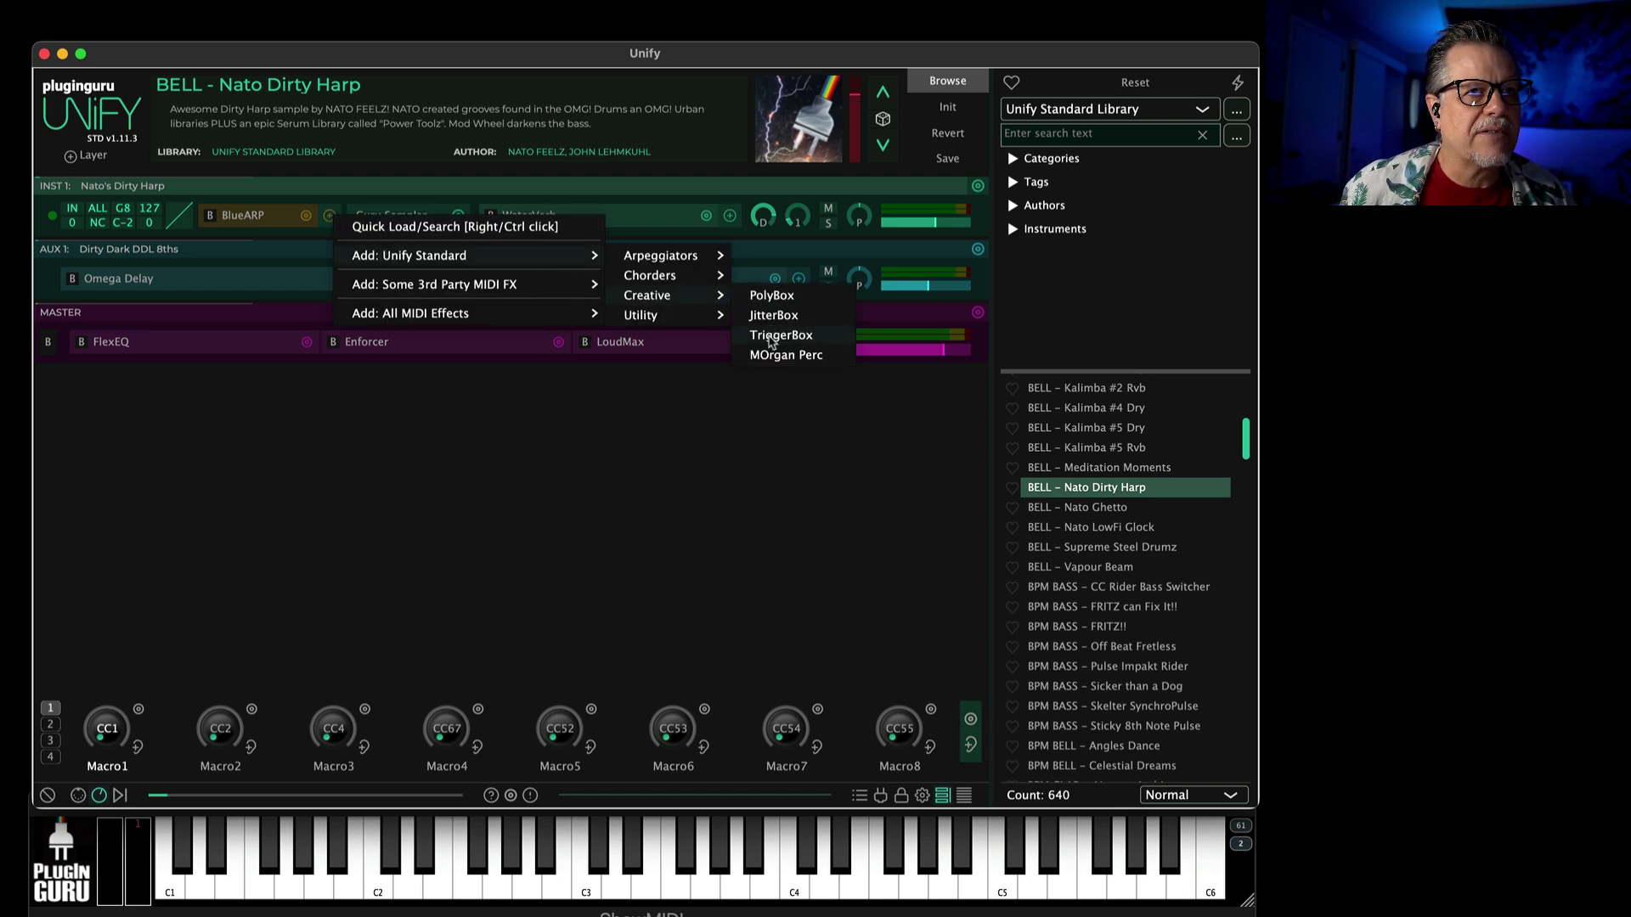
left_click(775, 337)
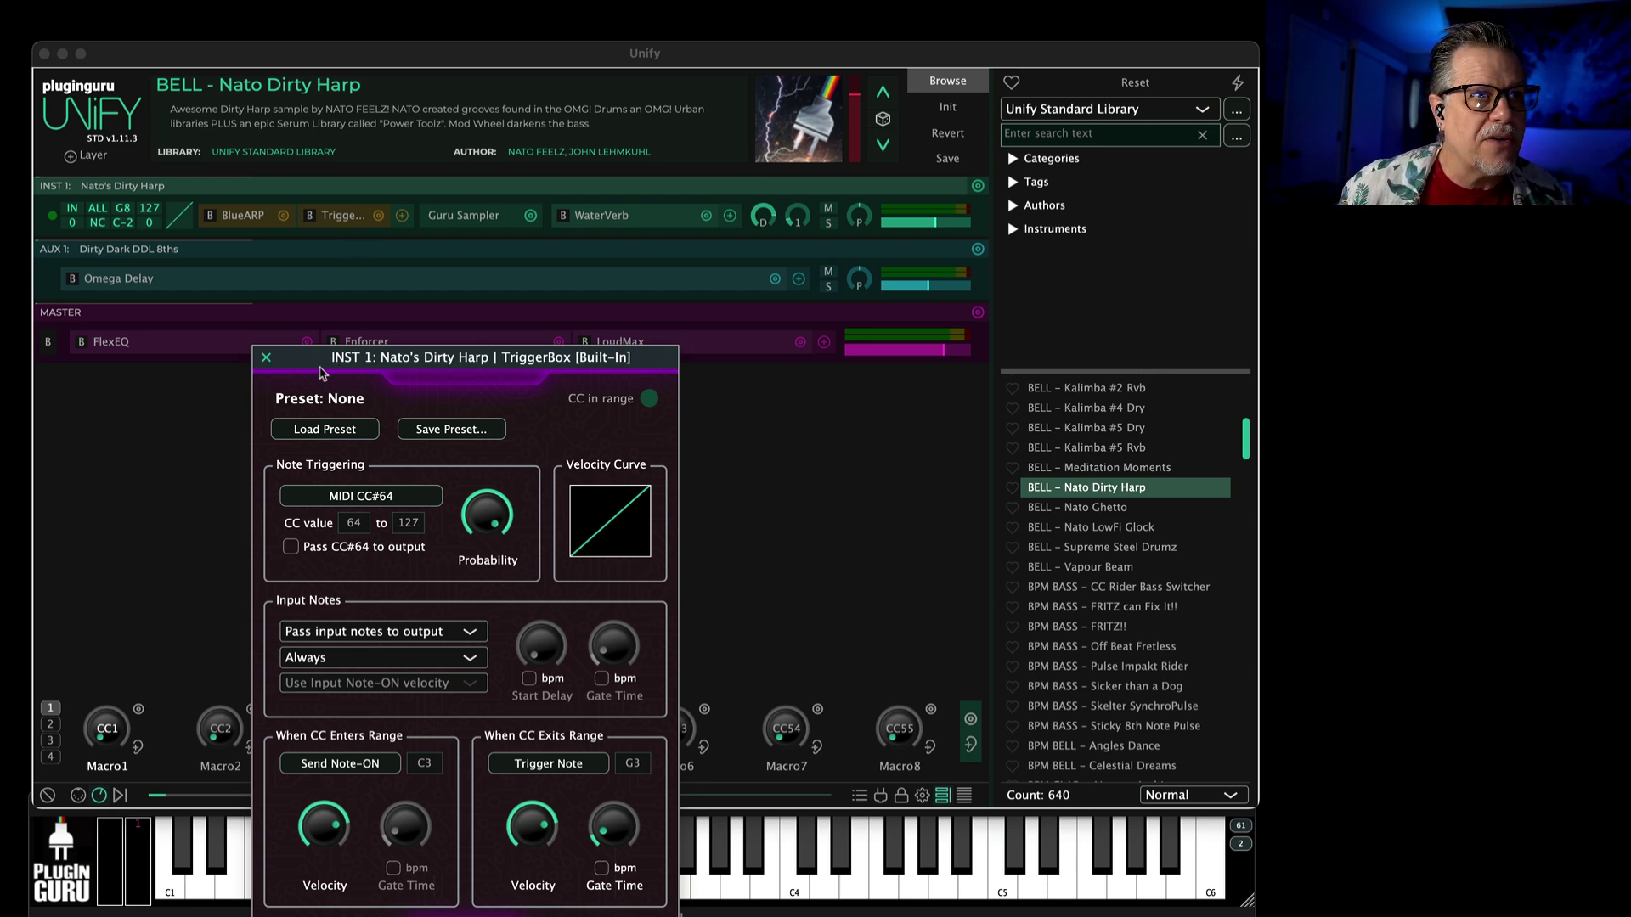
Step: Move the TriggerBox window clear of the keyboard and lower its note probability to roughly a third
left_click_drag(312, 362, 381, 124)
left_click_drag(527, 338, 511, 399)
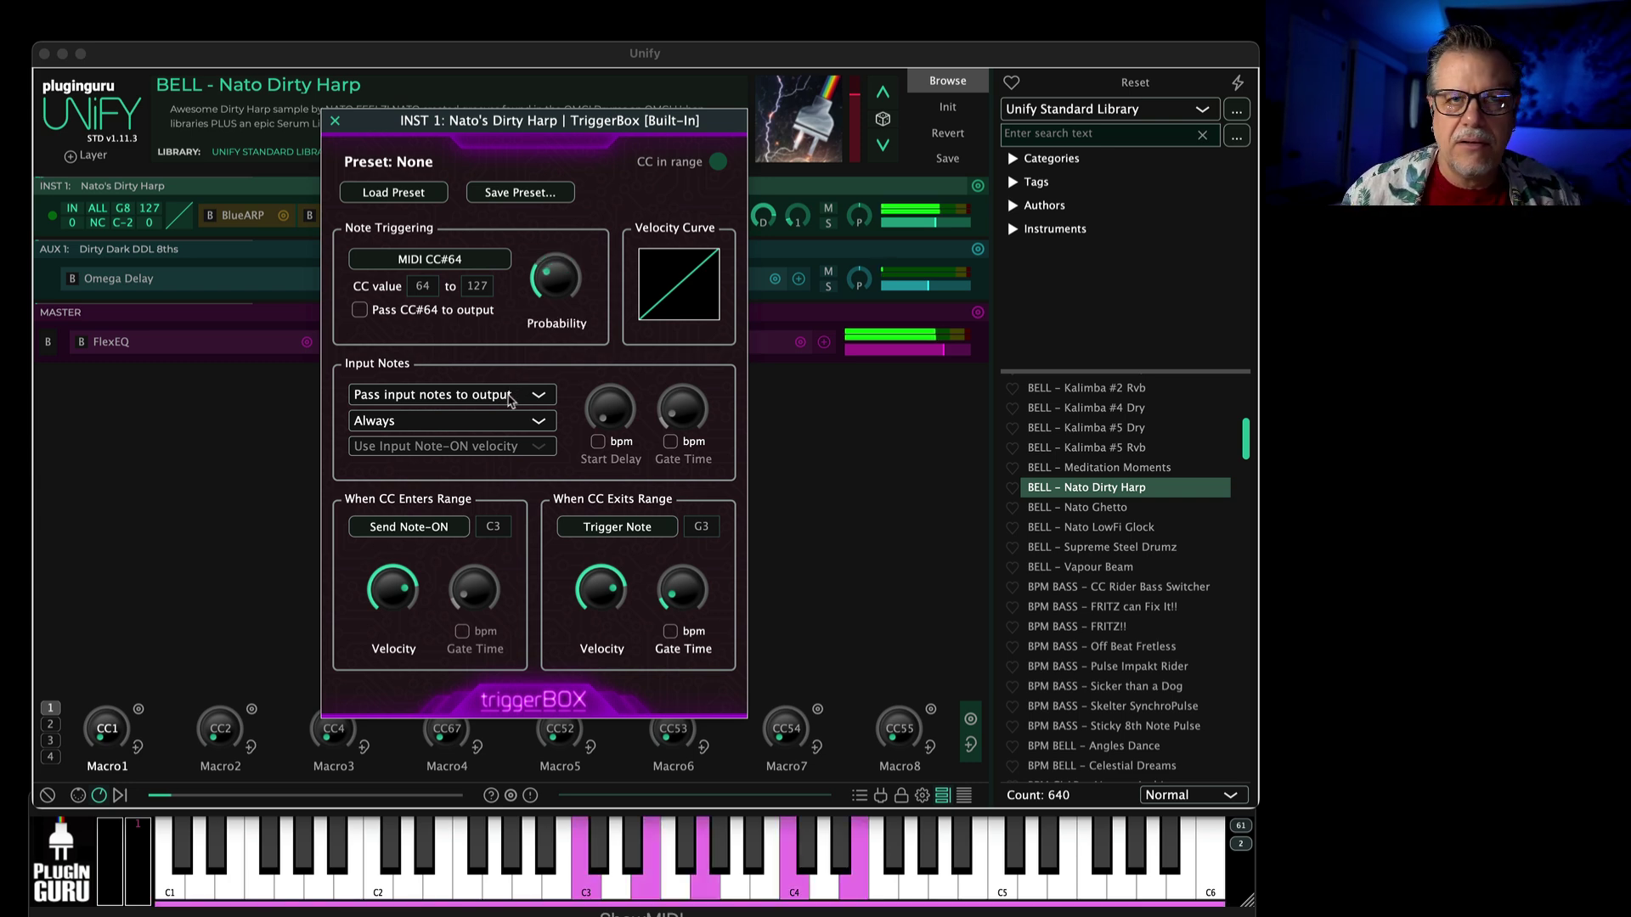
Step: Try the TriggerBox note probability at 95%, bring it down to about 36%, and close the TriggerBox window
left_click_drag(524, 337, 564, 153)
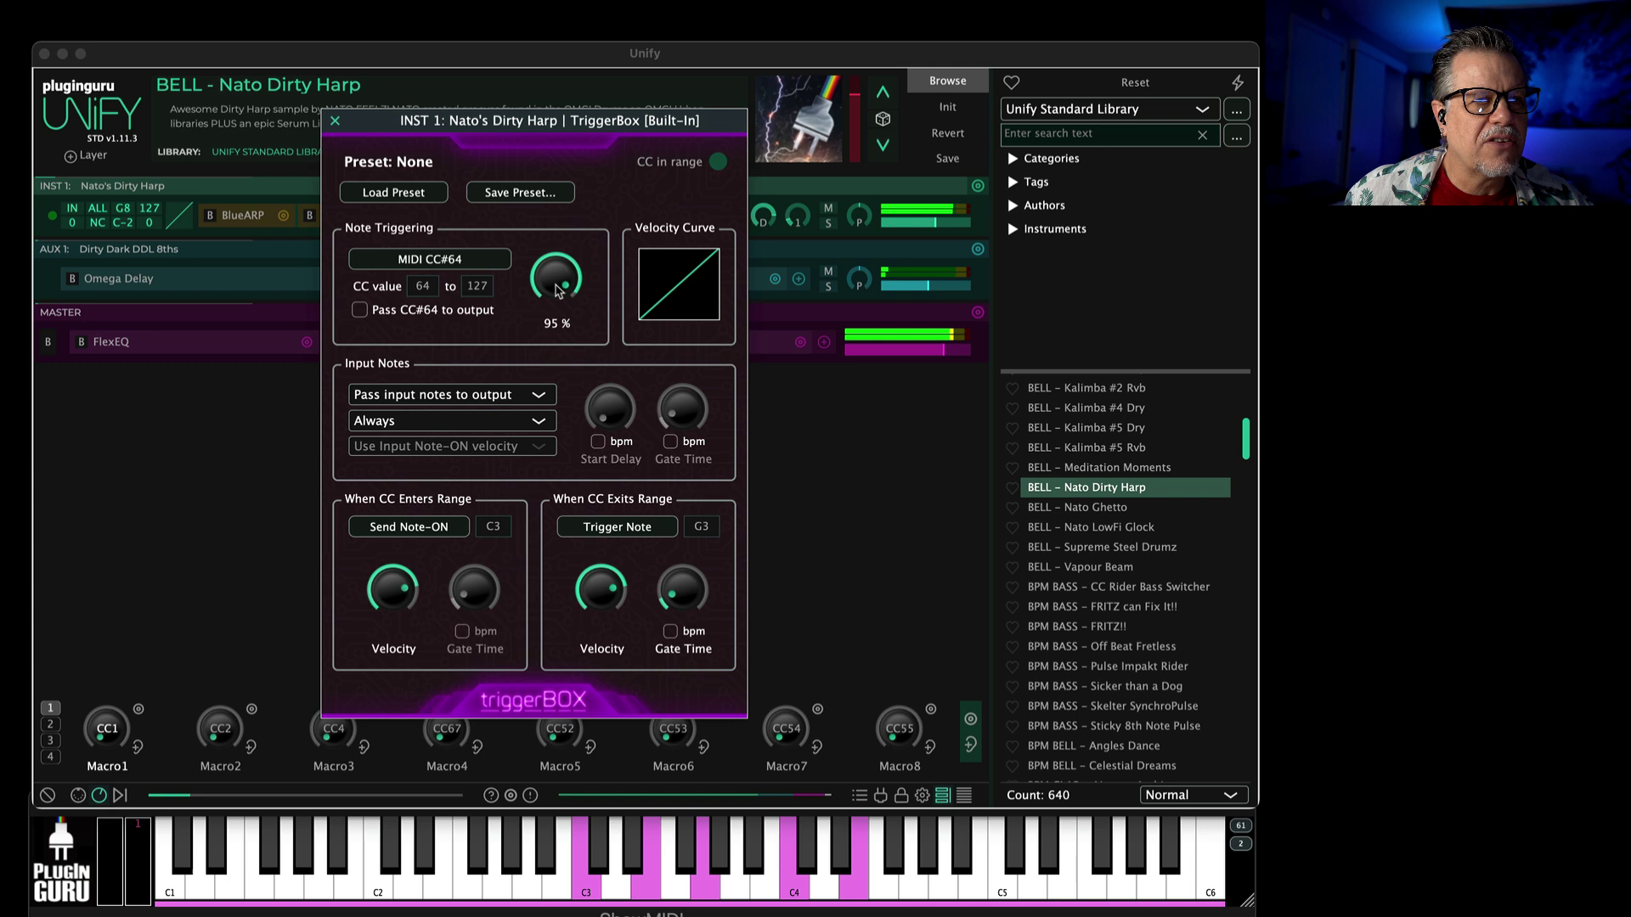
left_click_drag(571, 272, 569, 376)
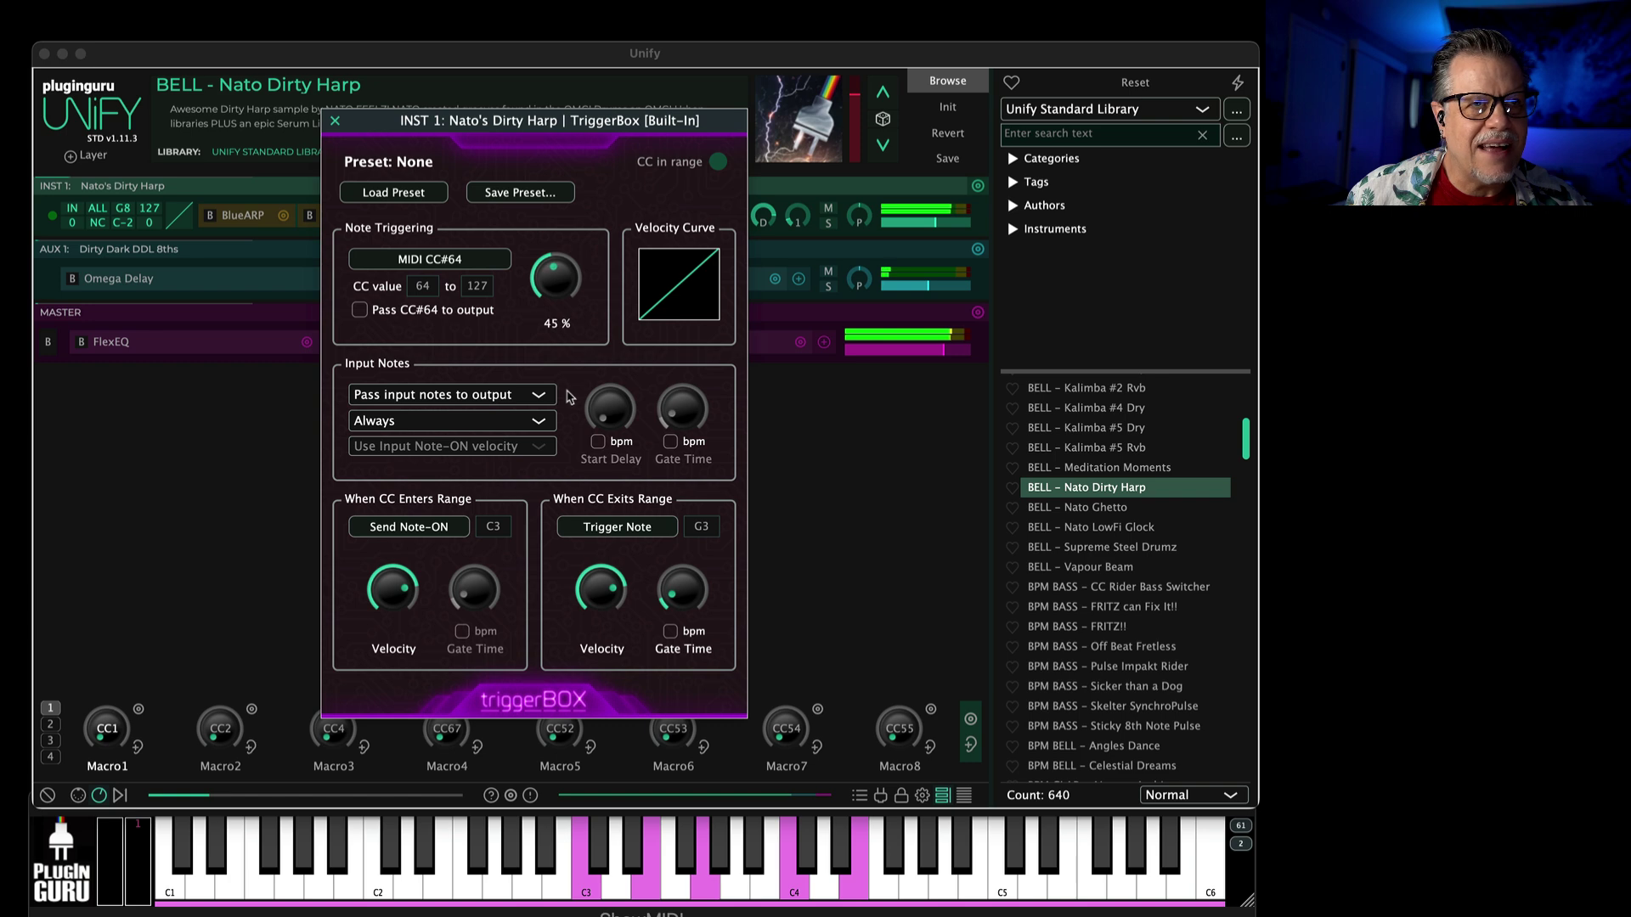
left_click_drag(565, 399, 565, 403)
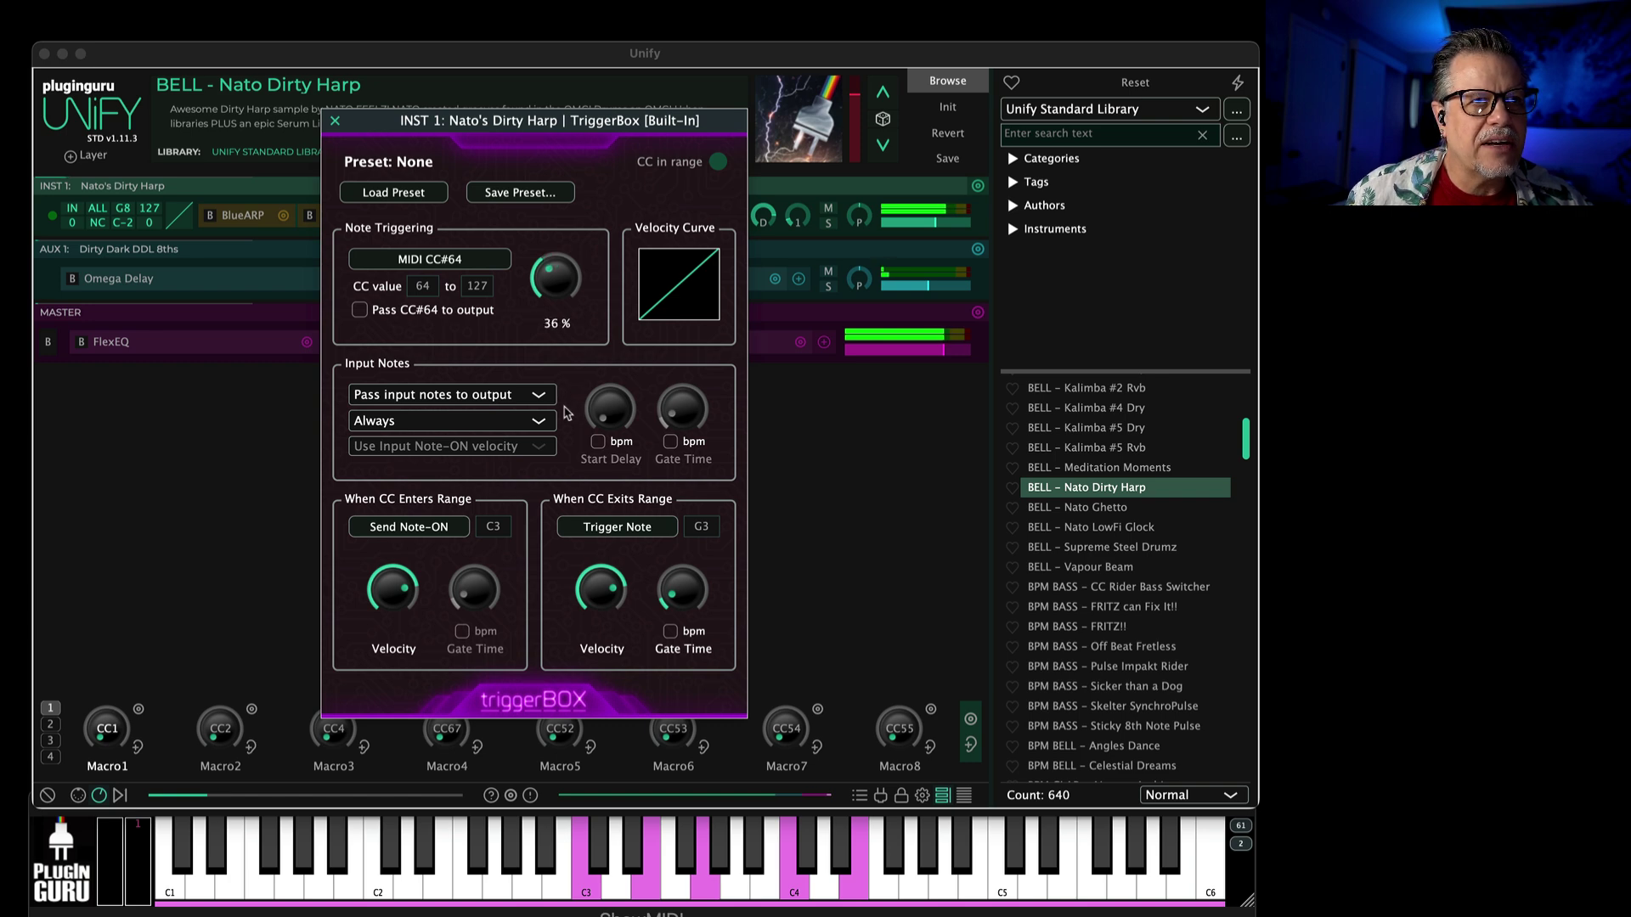
left_click_drag(566, 415, 566, 415)
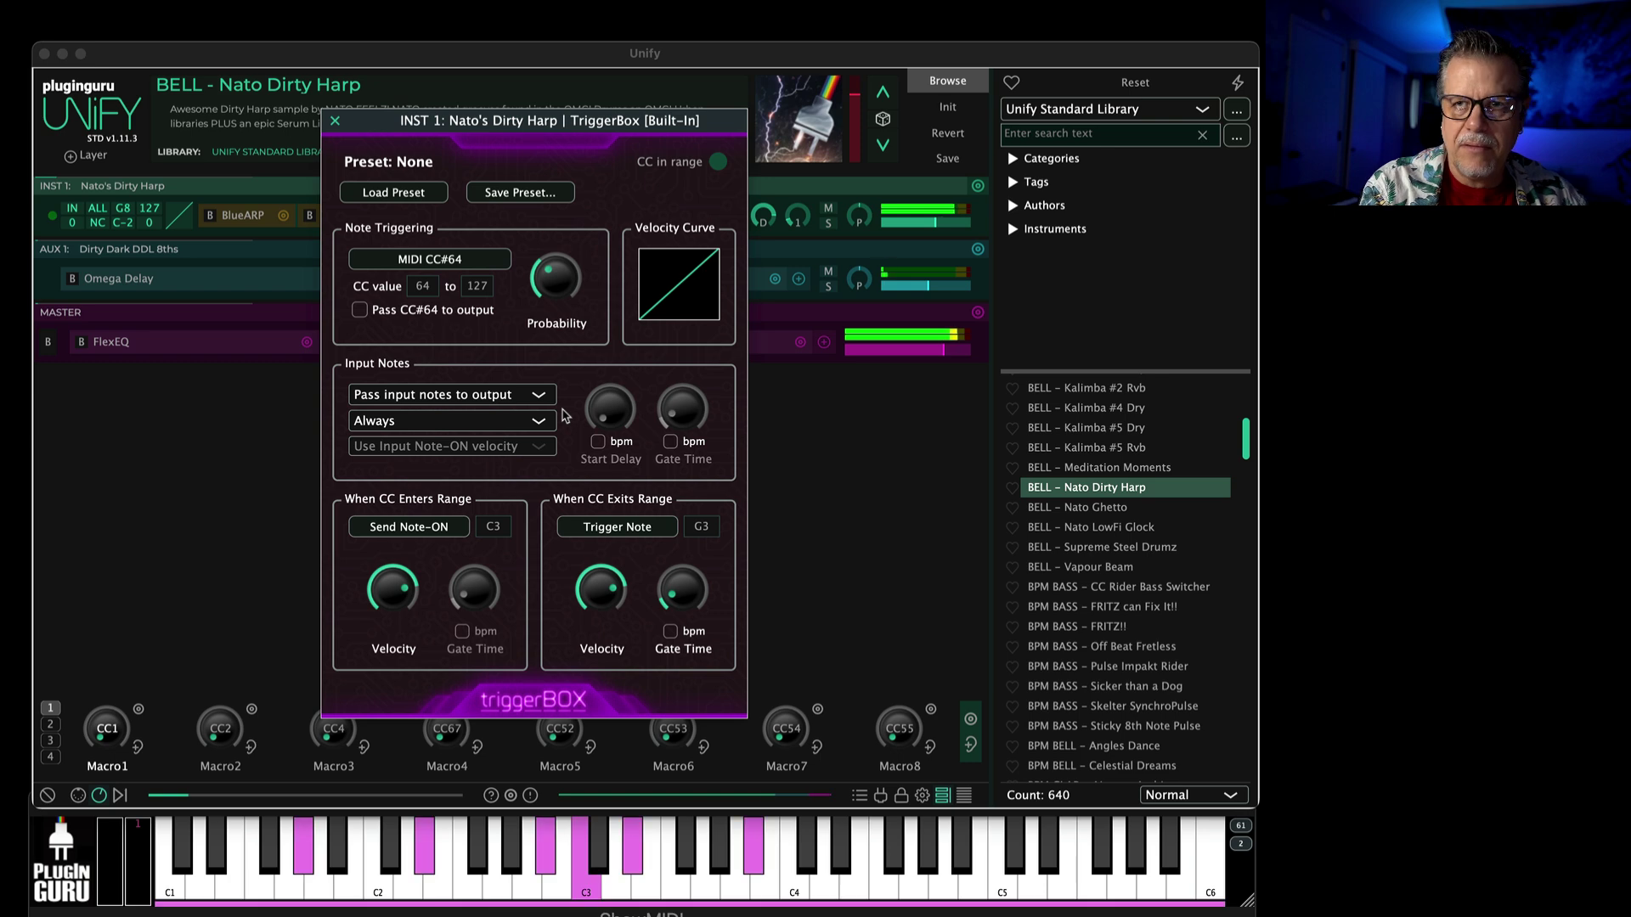
key("Escape")
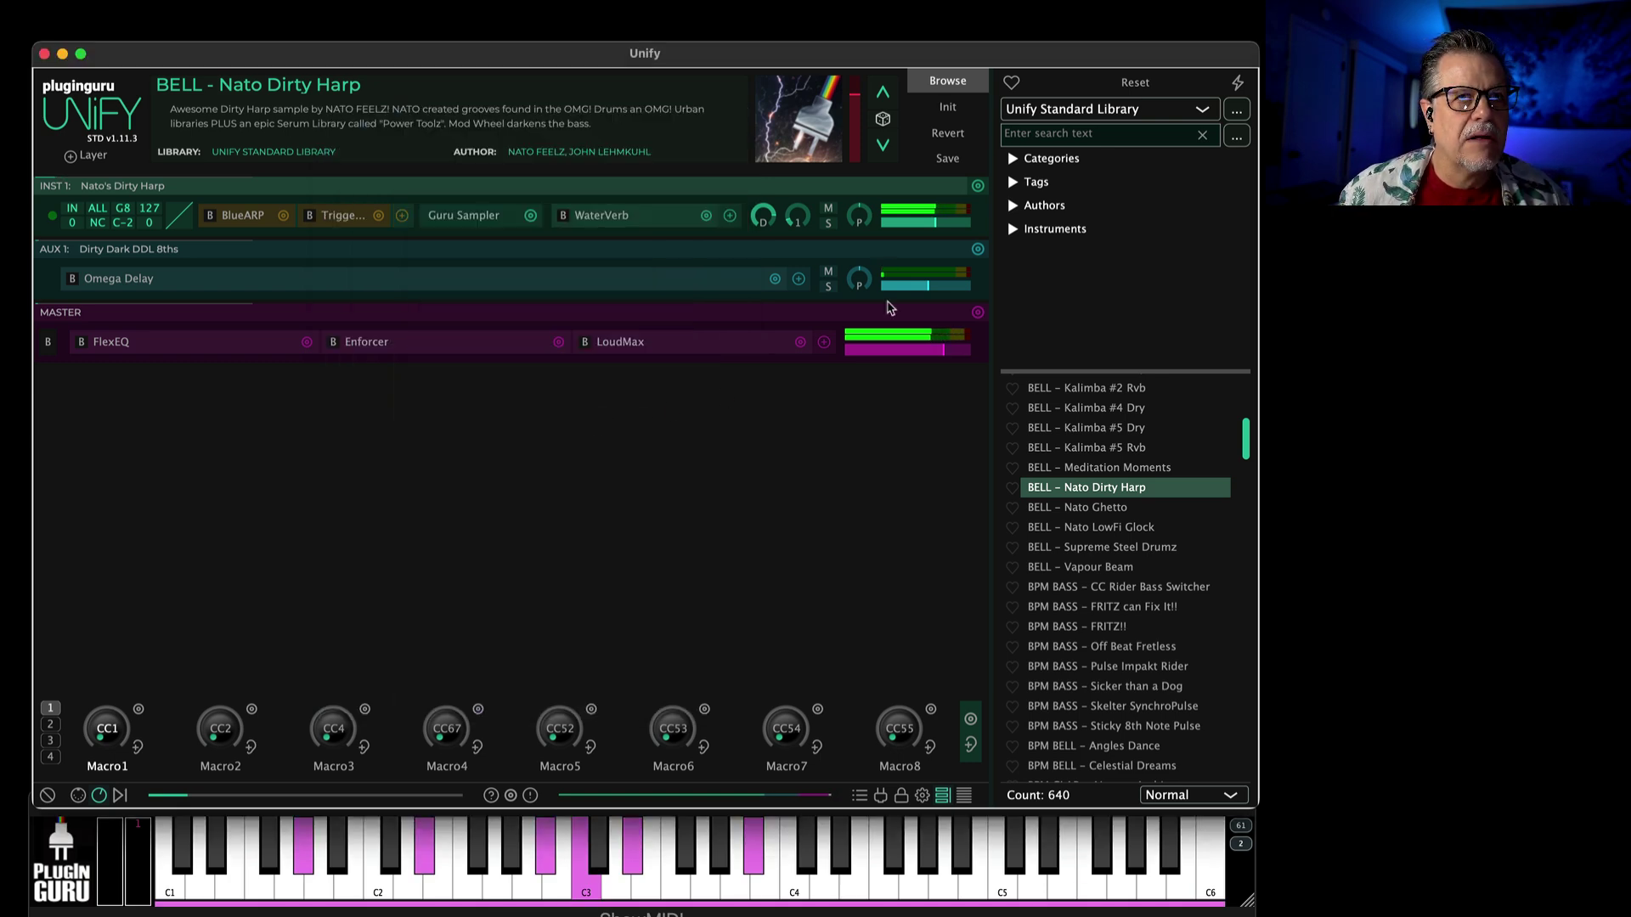
Step: Duplicate the INST 1 layer and switch the copy's Guru Sampler sound to HIT - NF Horn Stab
left_click(977, 185)
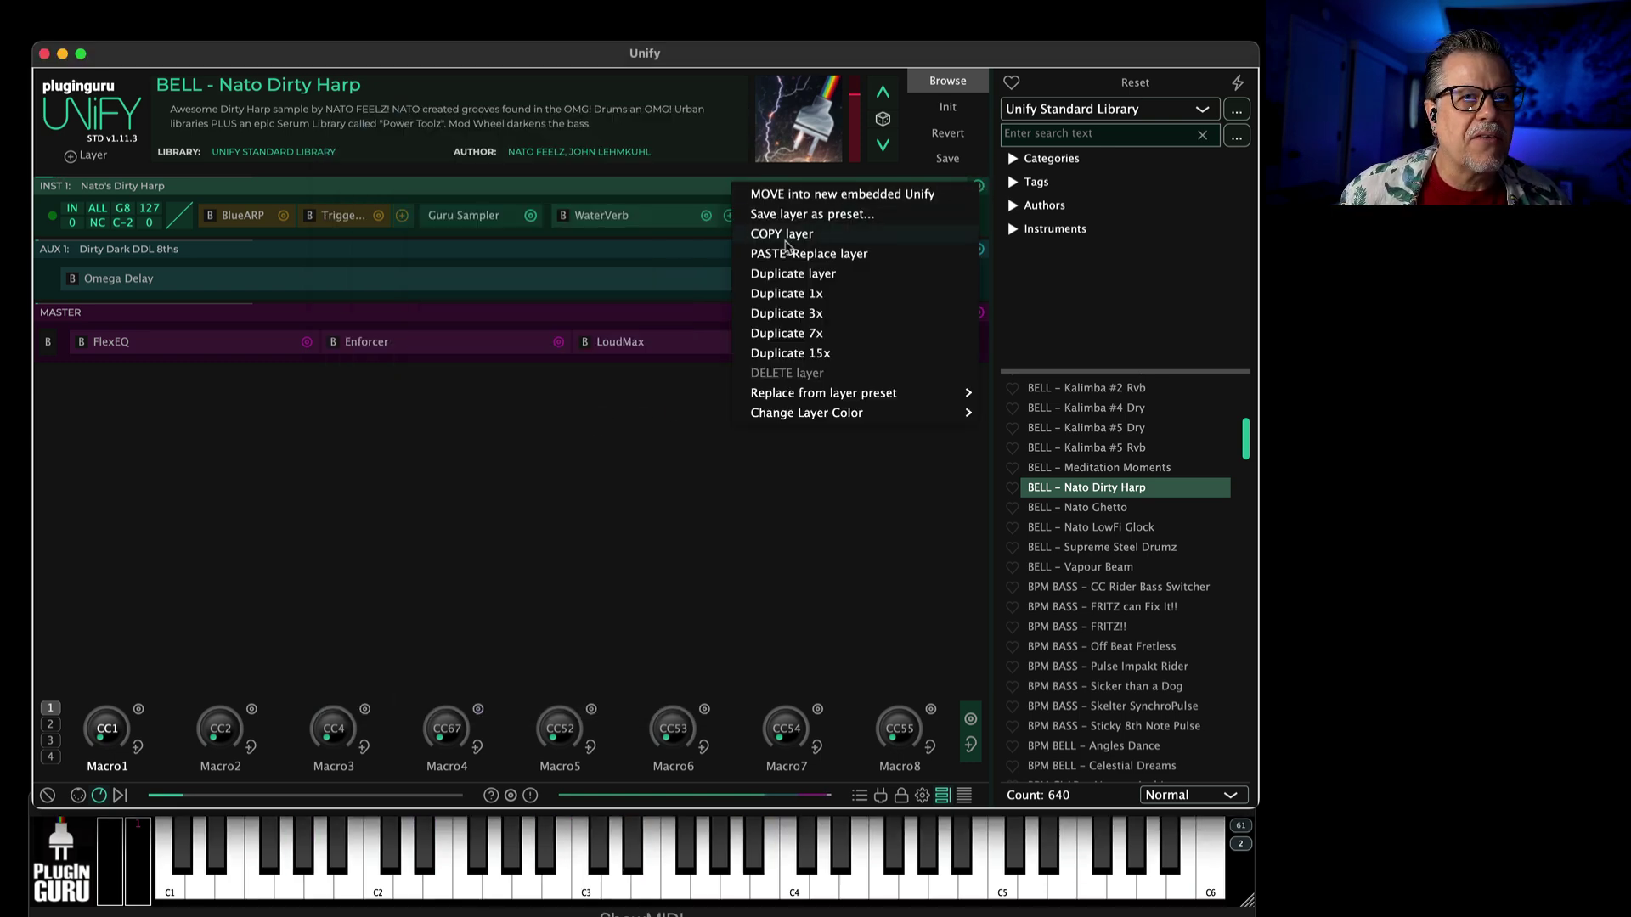
left_click(794, 274)
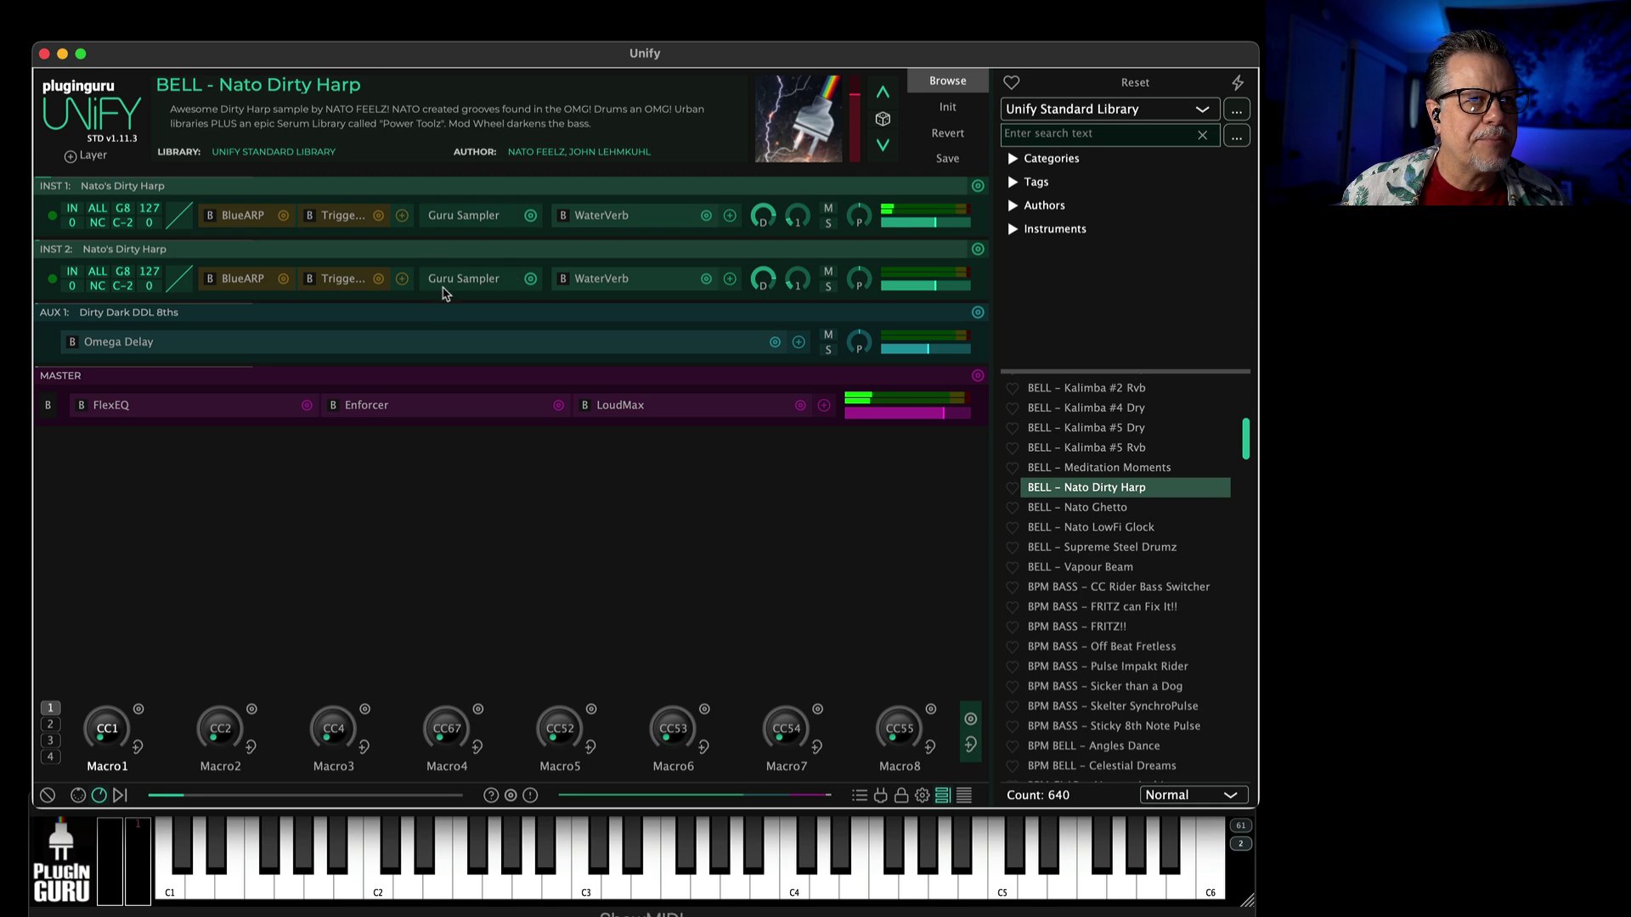
left_click(446, 280)
left_click(907, 319)
left_click(907, 319)
left_click(907, 319)
left_click(907, 319)
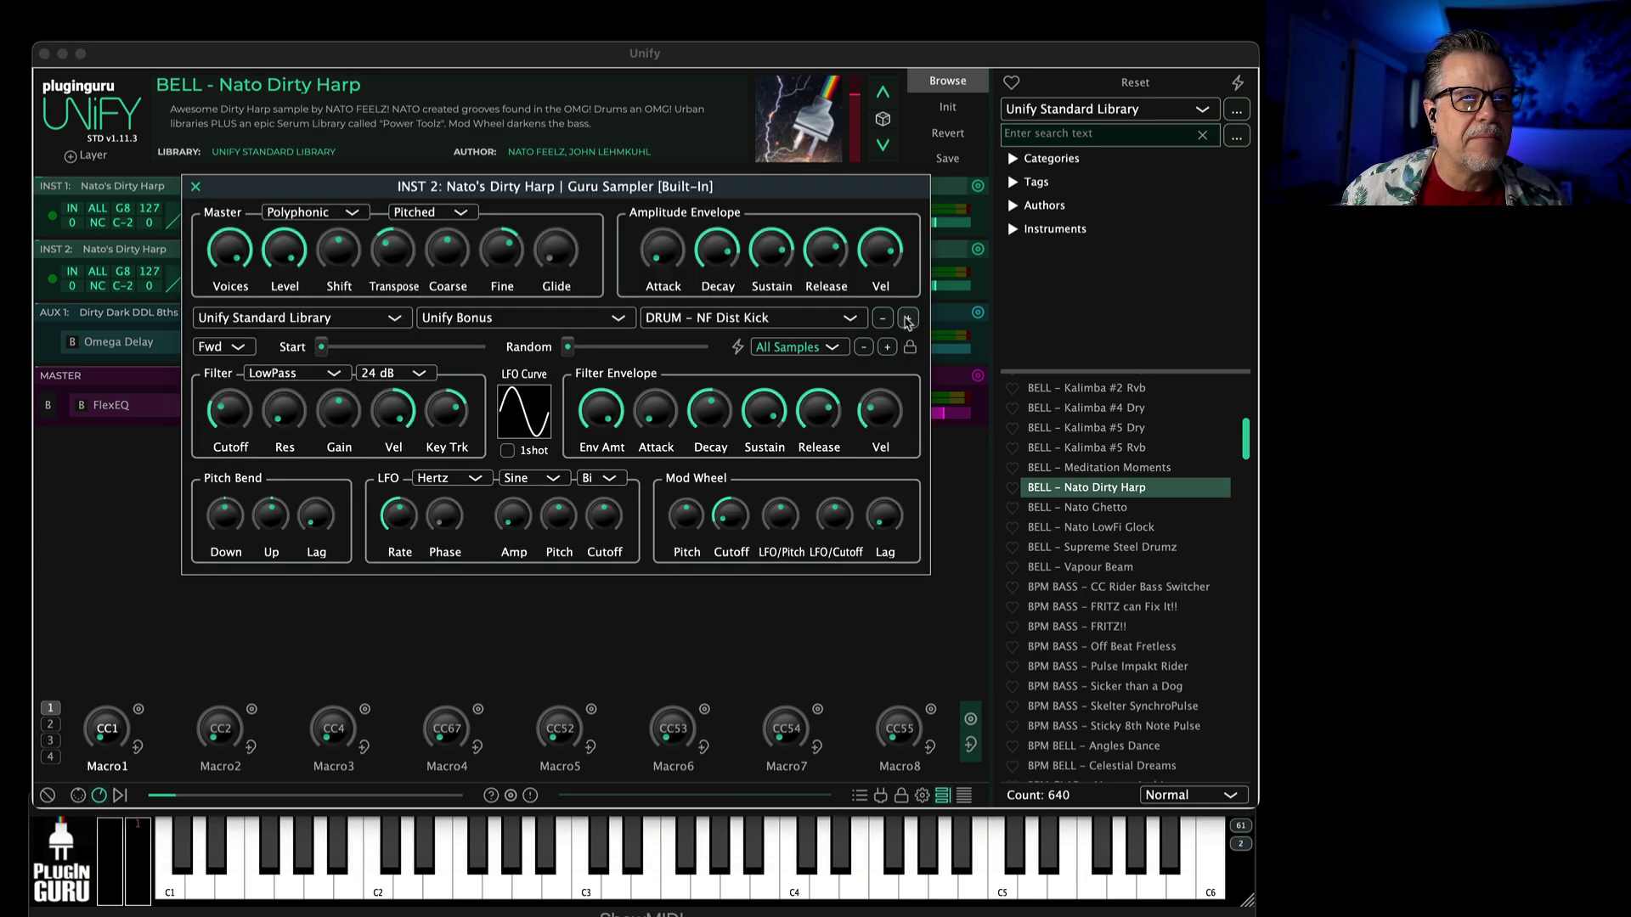
left_click(908, 319)
left_click(907, 319)
left_click(907, 320)
left_click(907, 319)
left_click(907, 319)
left_click(908, 320)
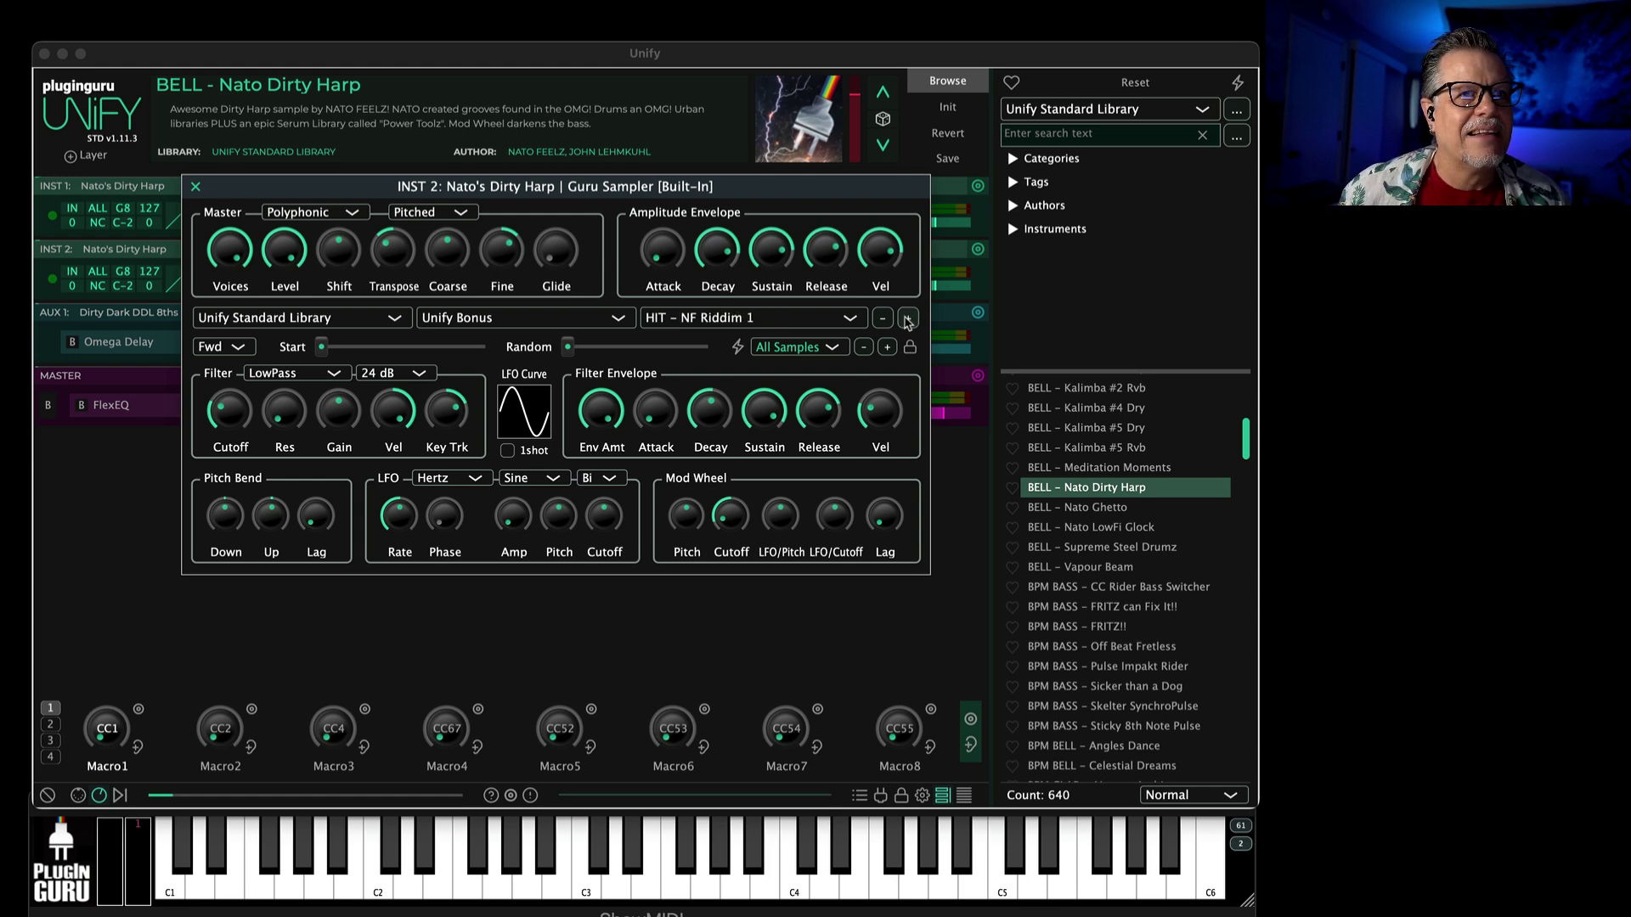
left_click(885, 319)
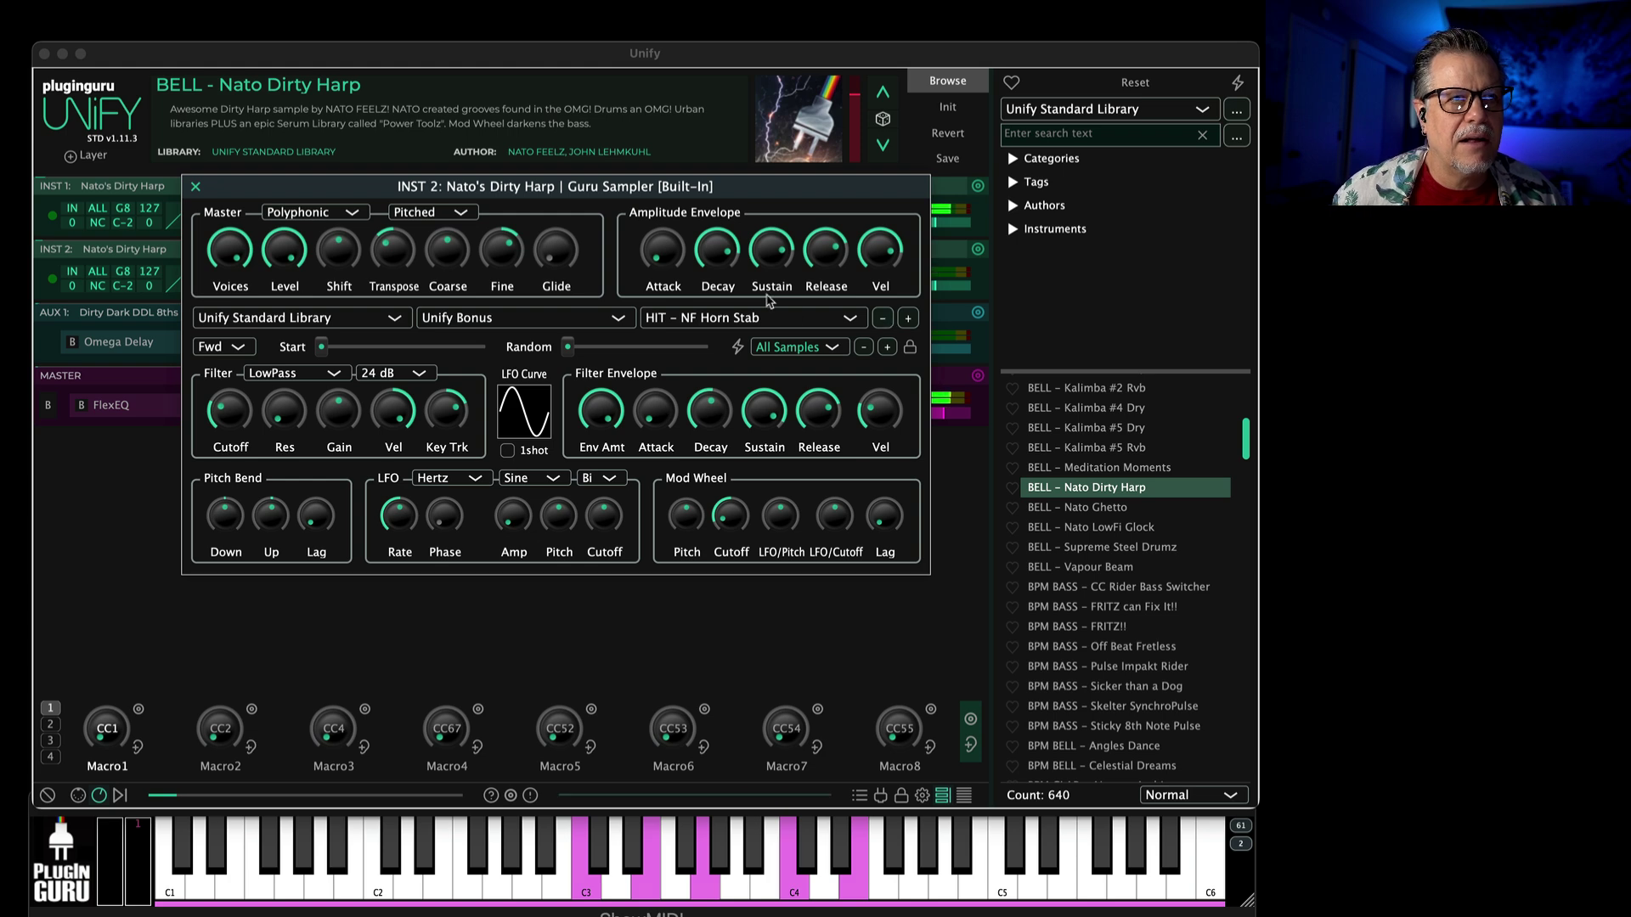
mouse_move(394, 263)
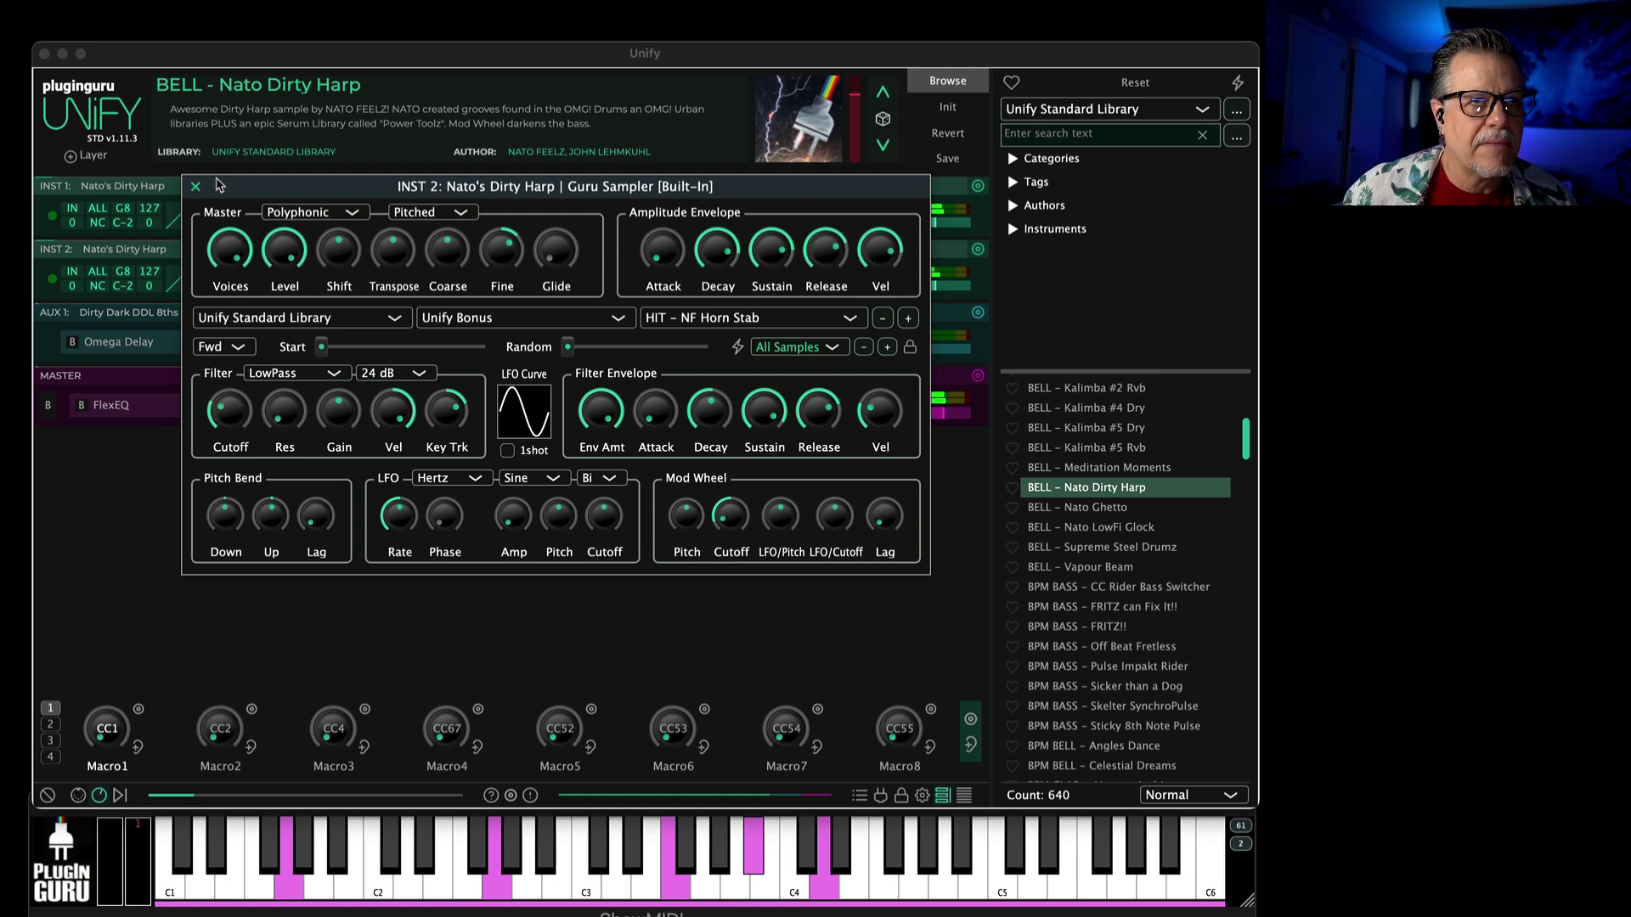
left_click(246, 175)
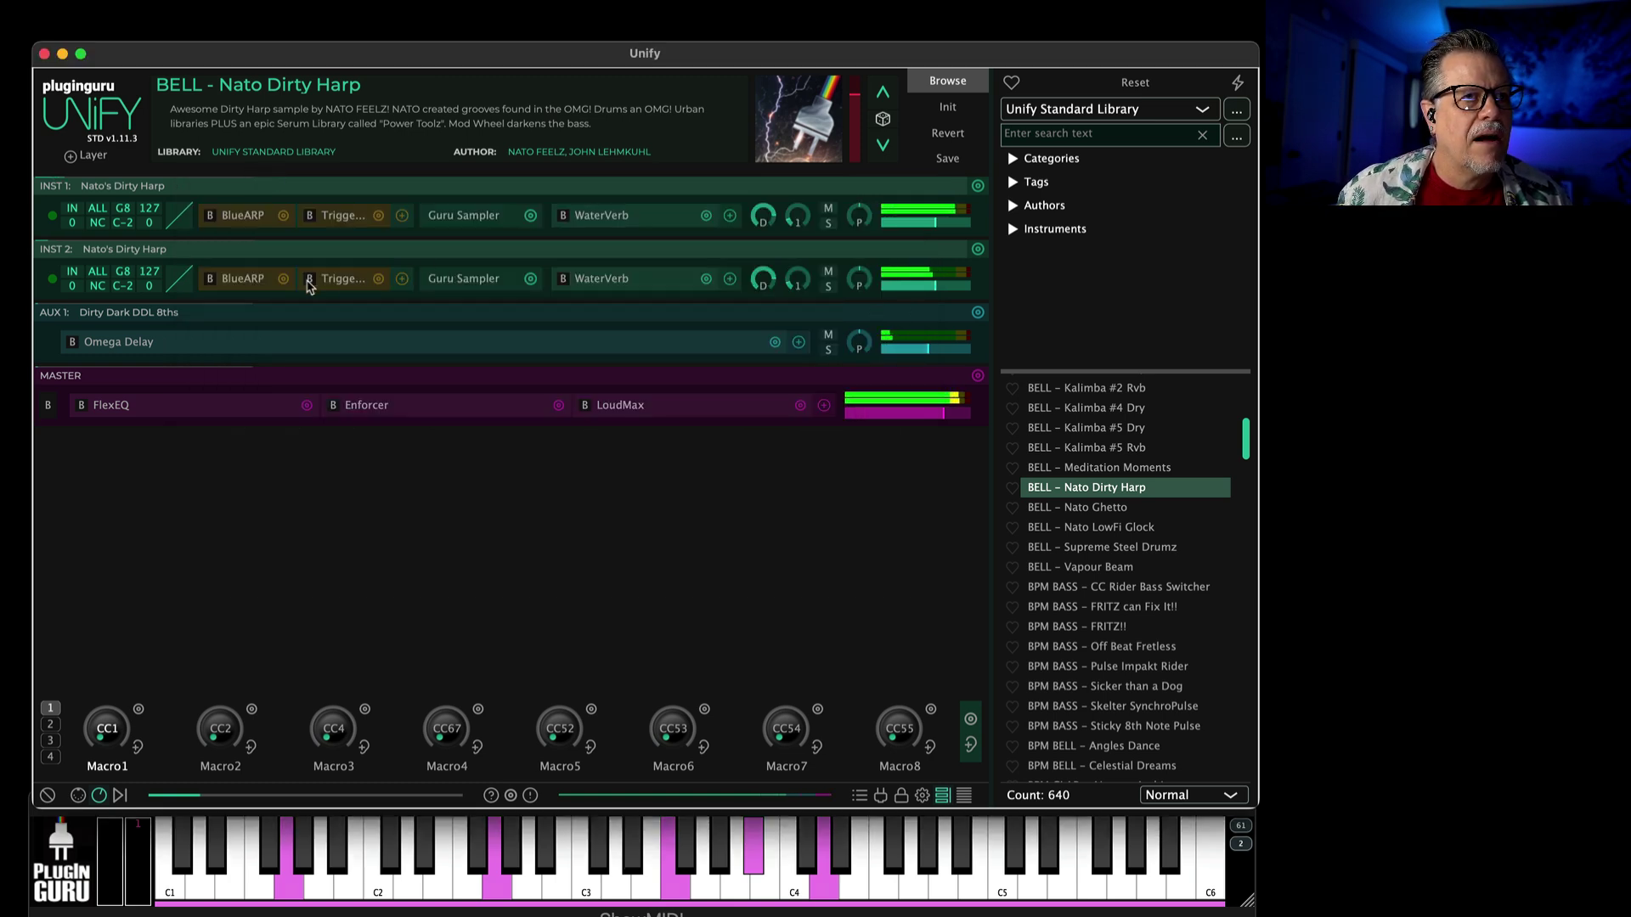
Step: Lower the note probability of INST 2's TriggerBox to 17%
left_click(340, 283)
left_click_drag(425, 357, 426, 397)
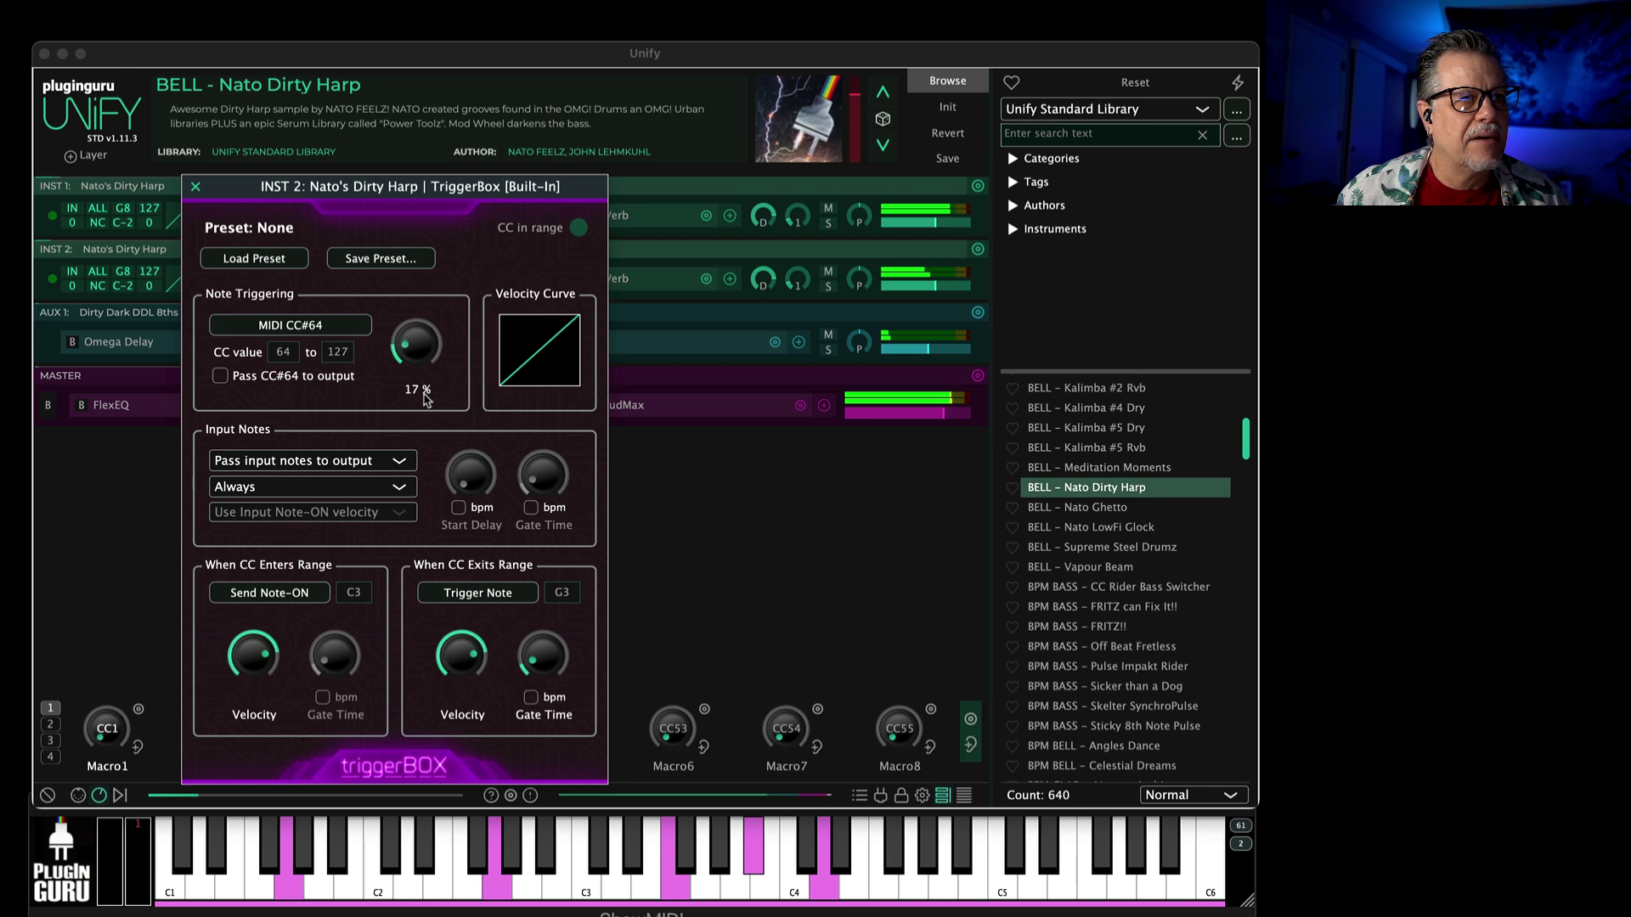
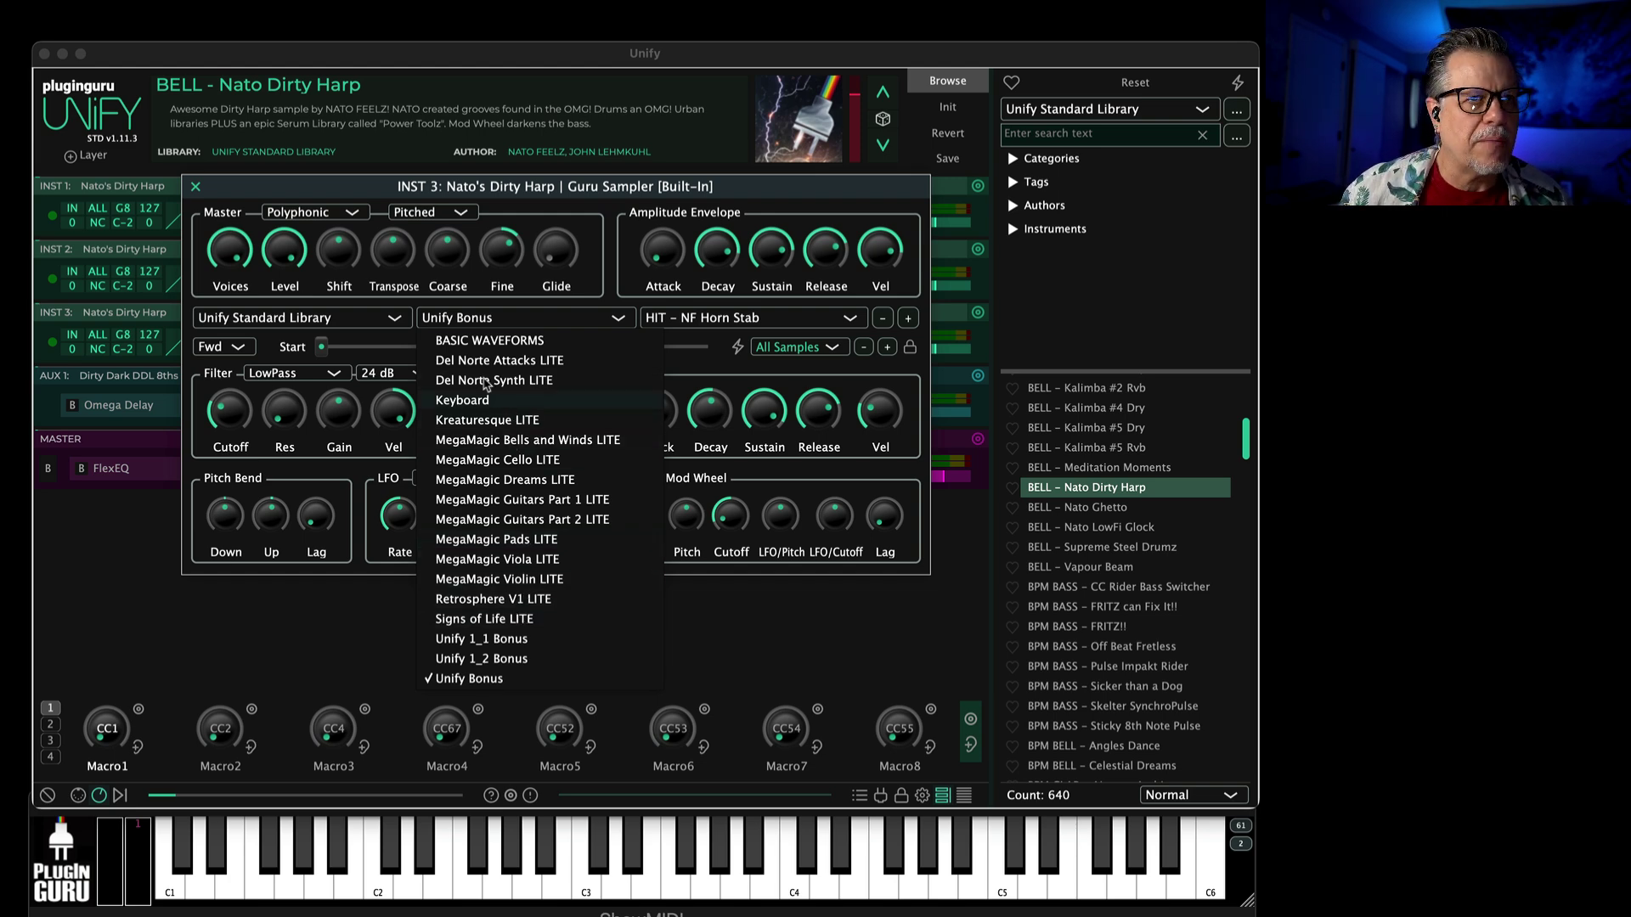
Step: Load the KEY Tingly sound from the MegaMagic Dreams LITE bank in INST 3's Guru Sampler and close its window
left_click(498, 481)
left_click(685, 316)
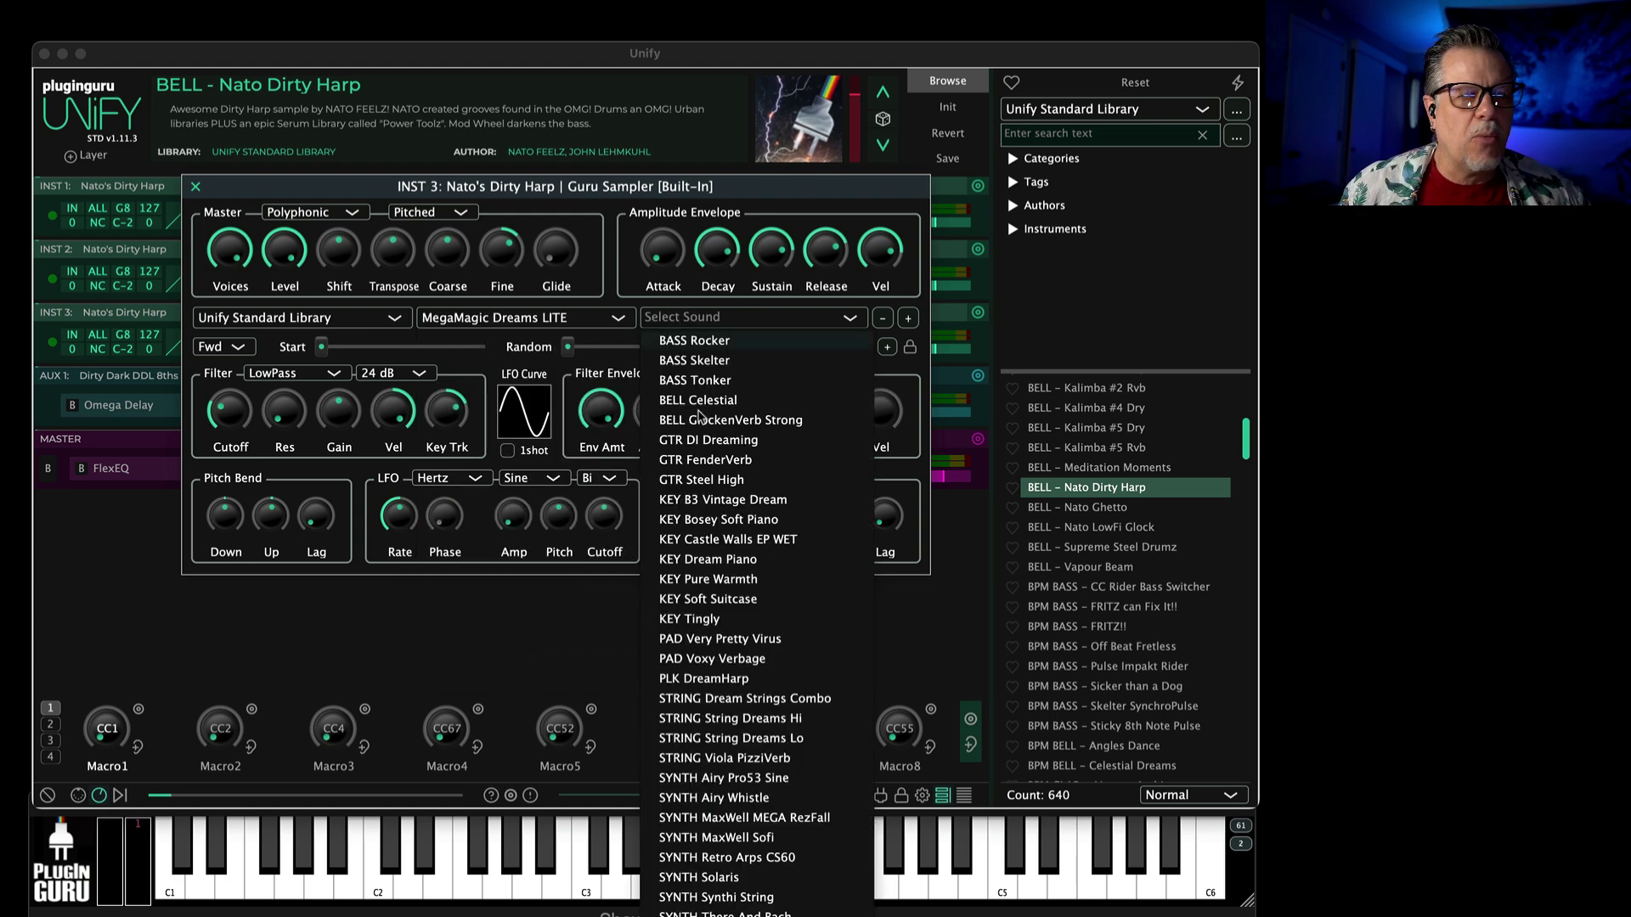
left_click(719, 620)
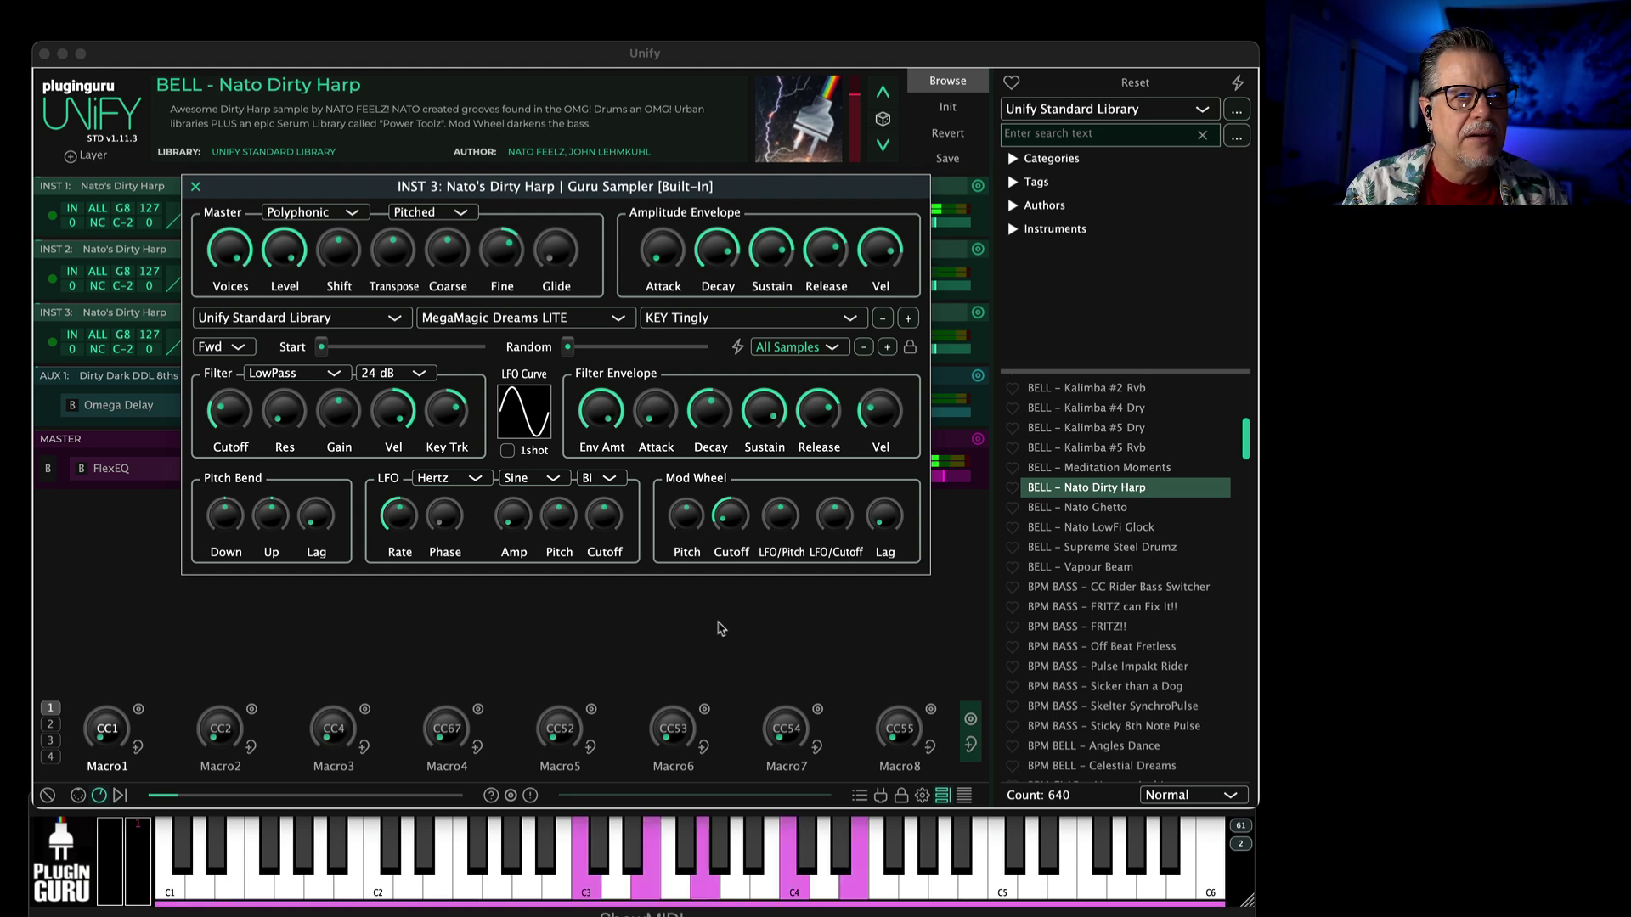
left_click(721, 628)
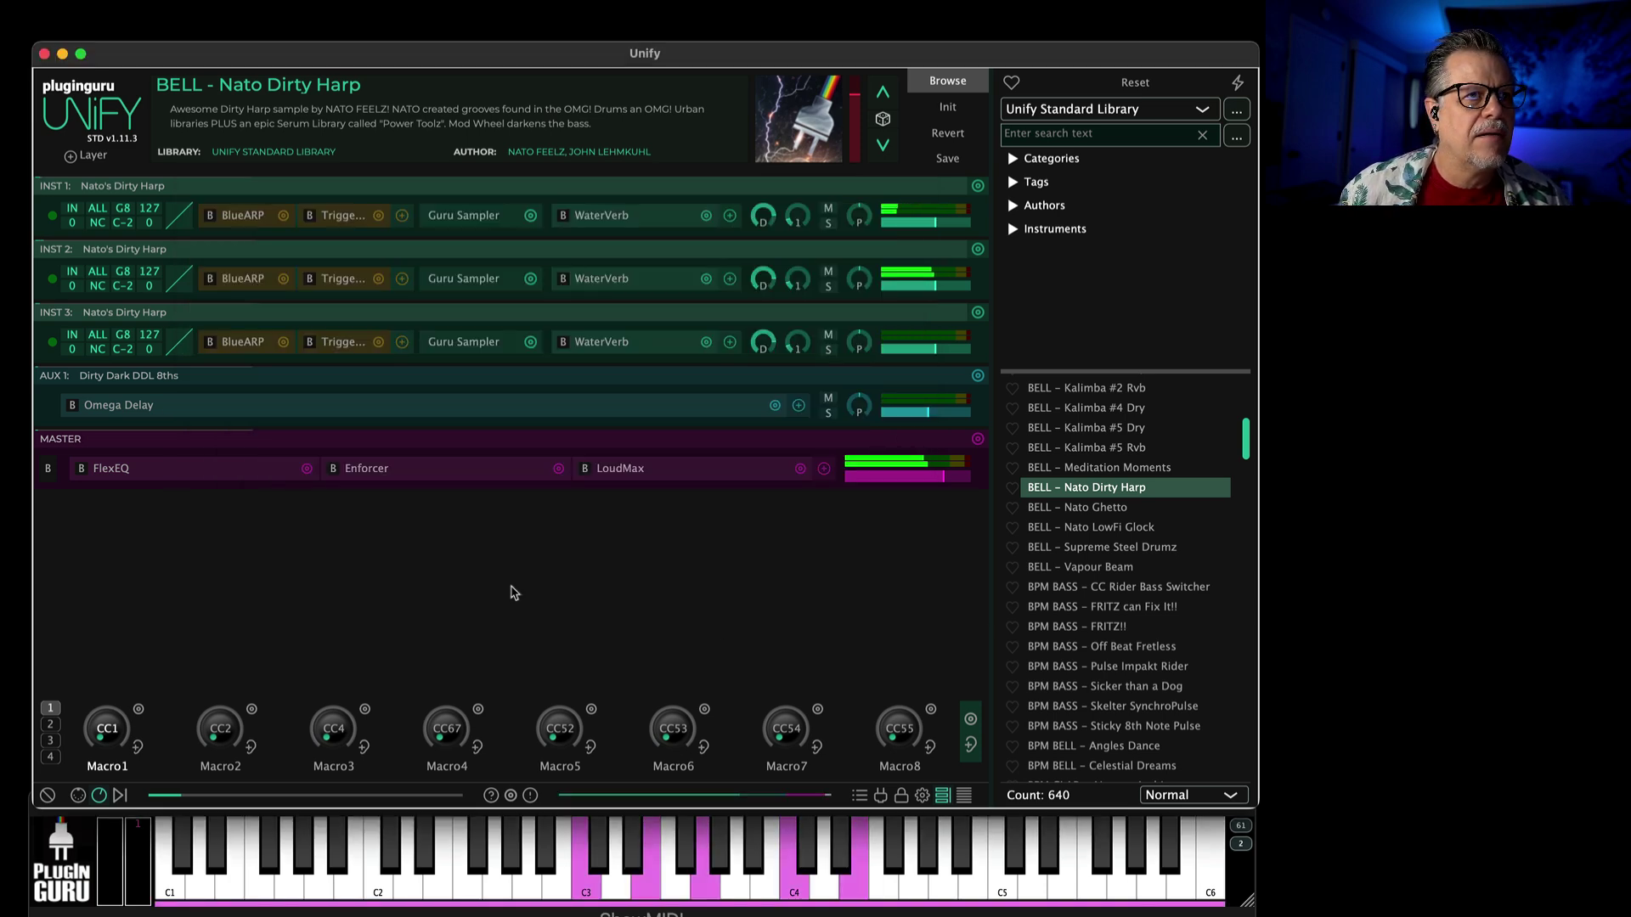
left_click(476, 346)
key("Escape")
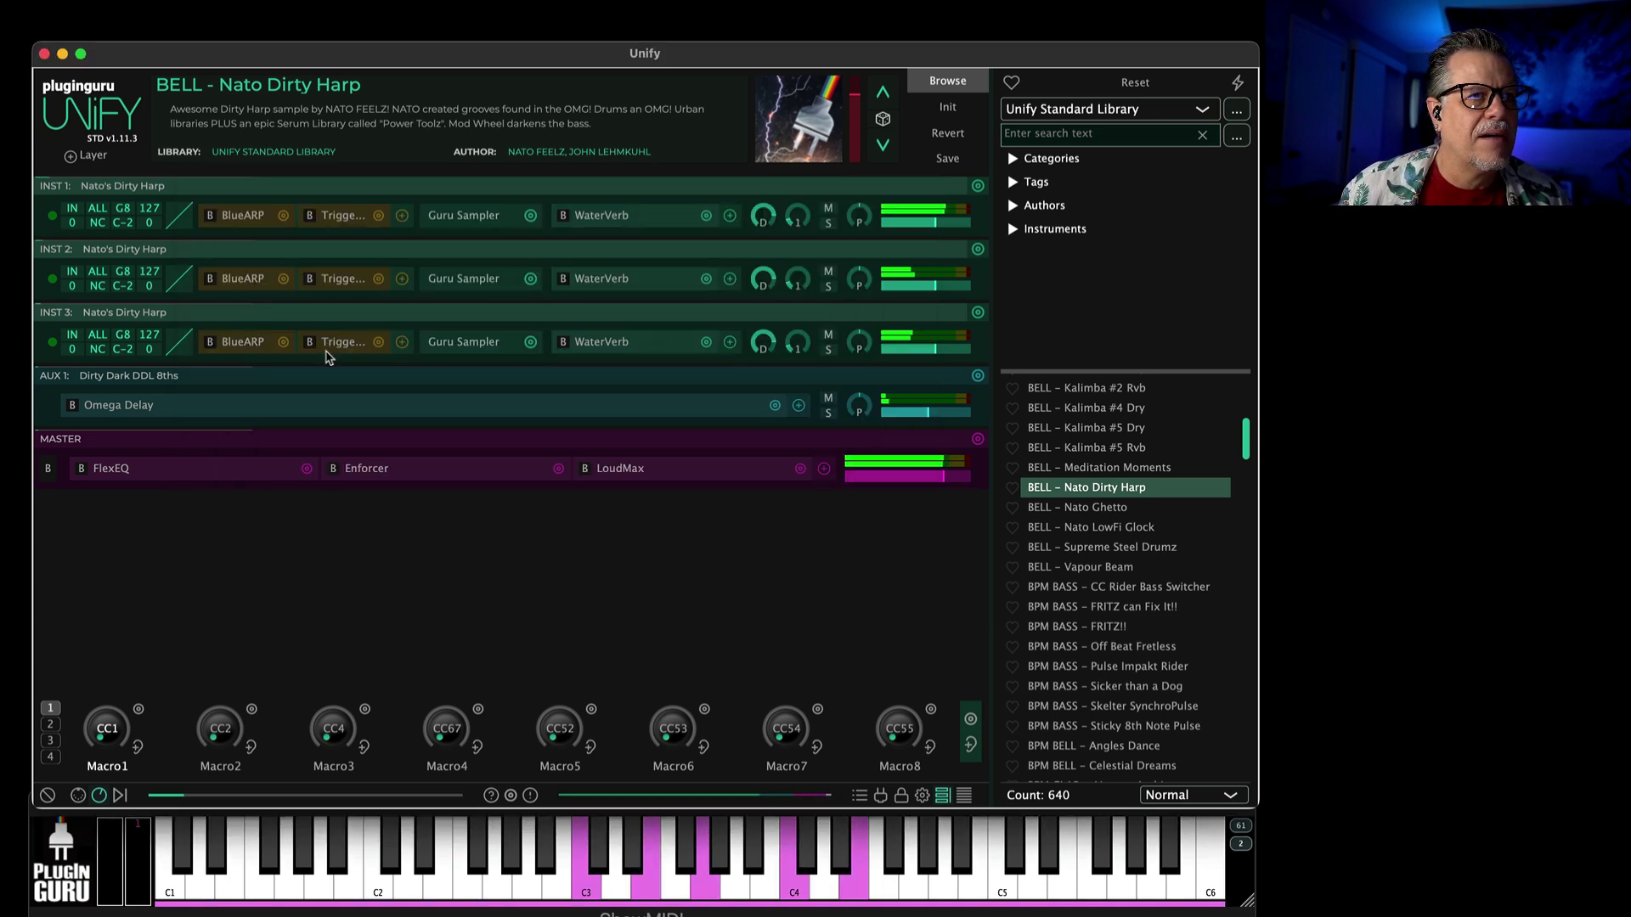
Step: Raise the note probability of INST 3's TriggerBox to 83% and close its window
left_click(342, 347)
left_click_drag(427, 341, 441, 246)
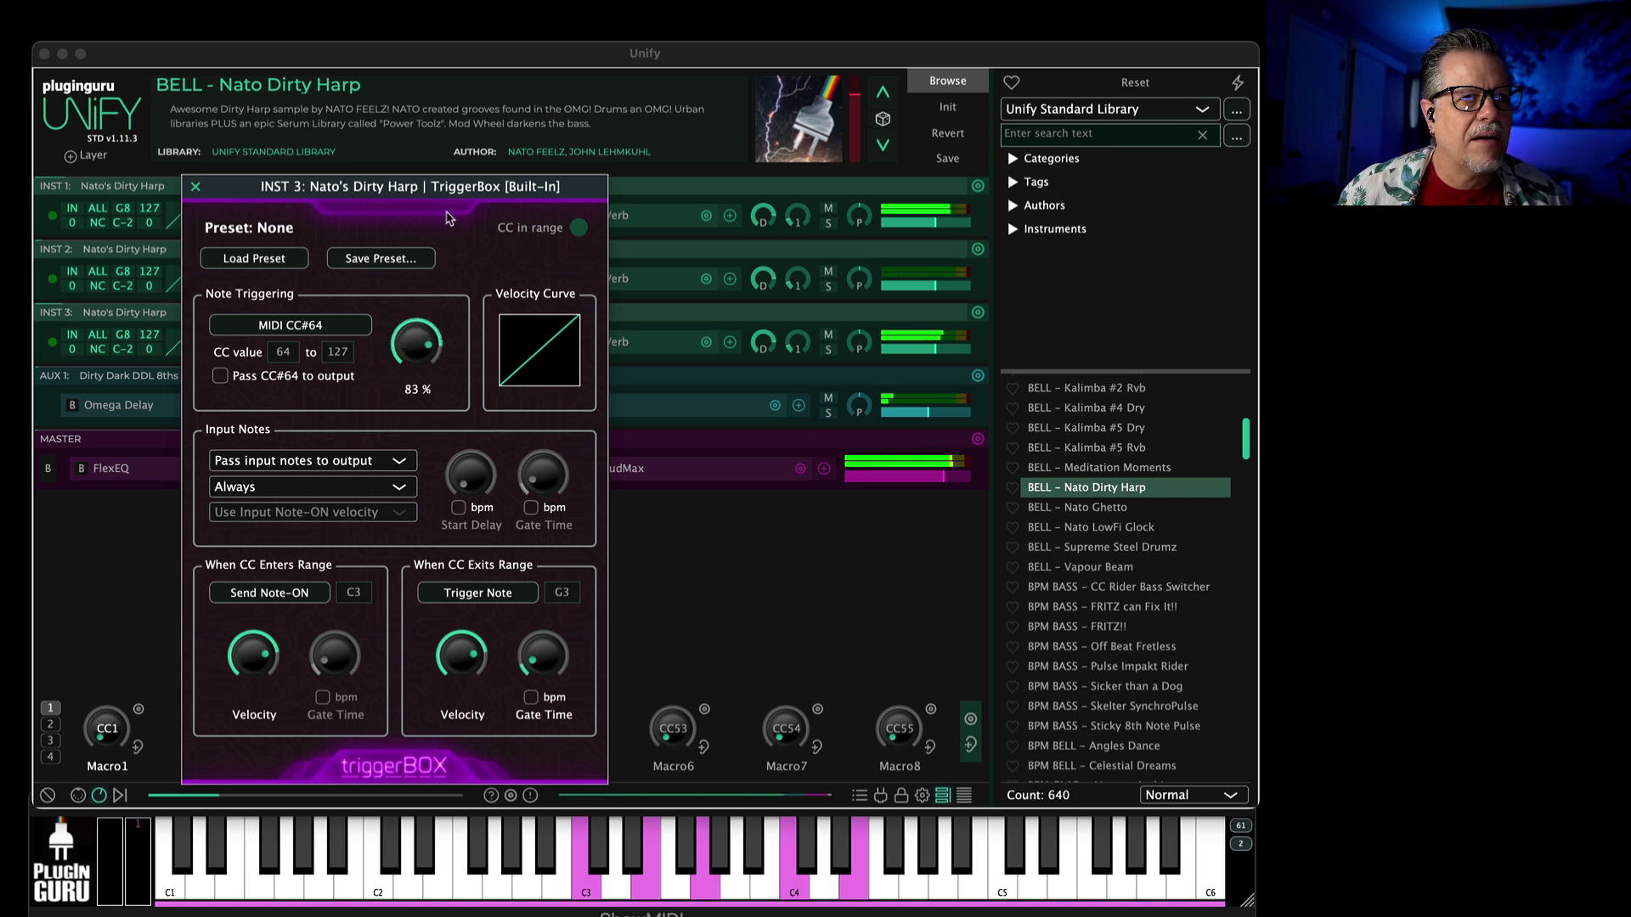
left_click(743, 268)
Step: Lower the output levels of the INST 1 and INST 2 layers to -16 dB each
left_click_drag(933, 220, 921, 228)
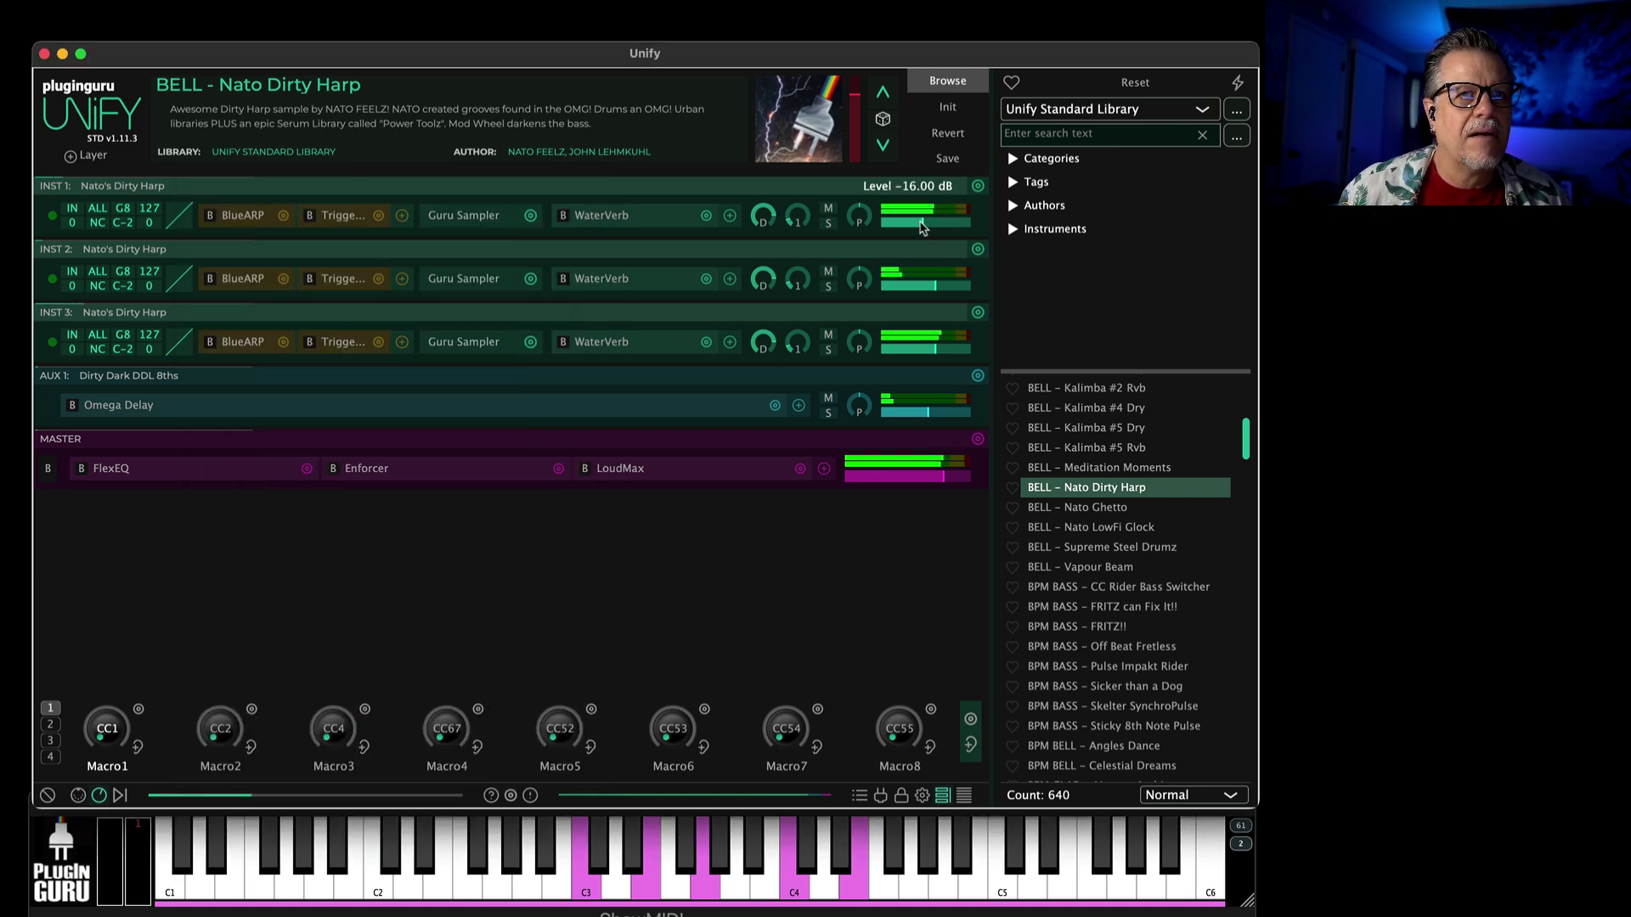
left_click_drag(935, 287, 920, 291)
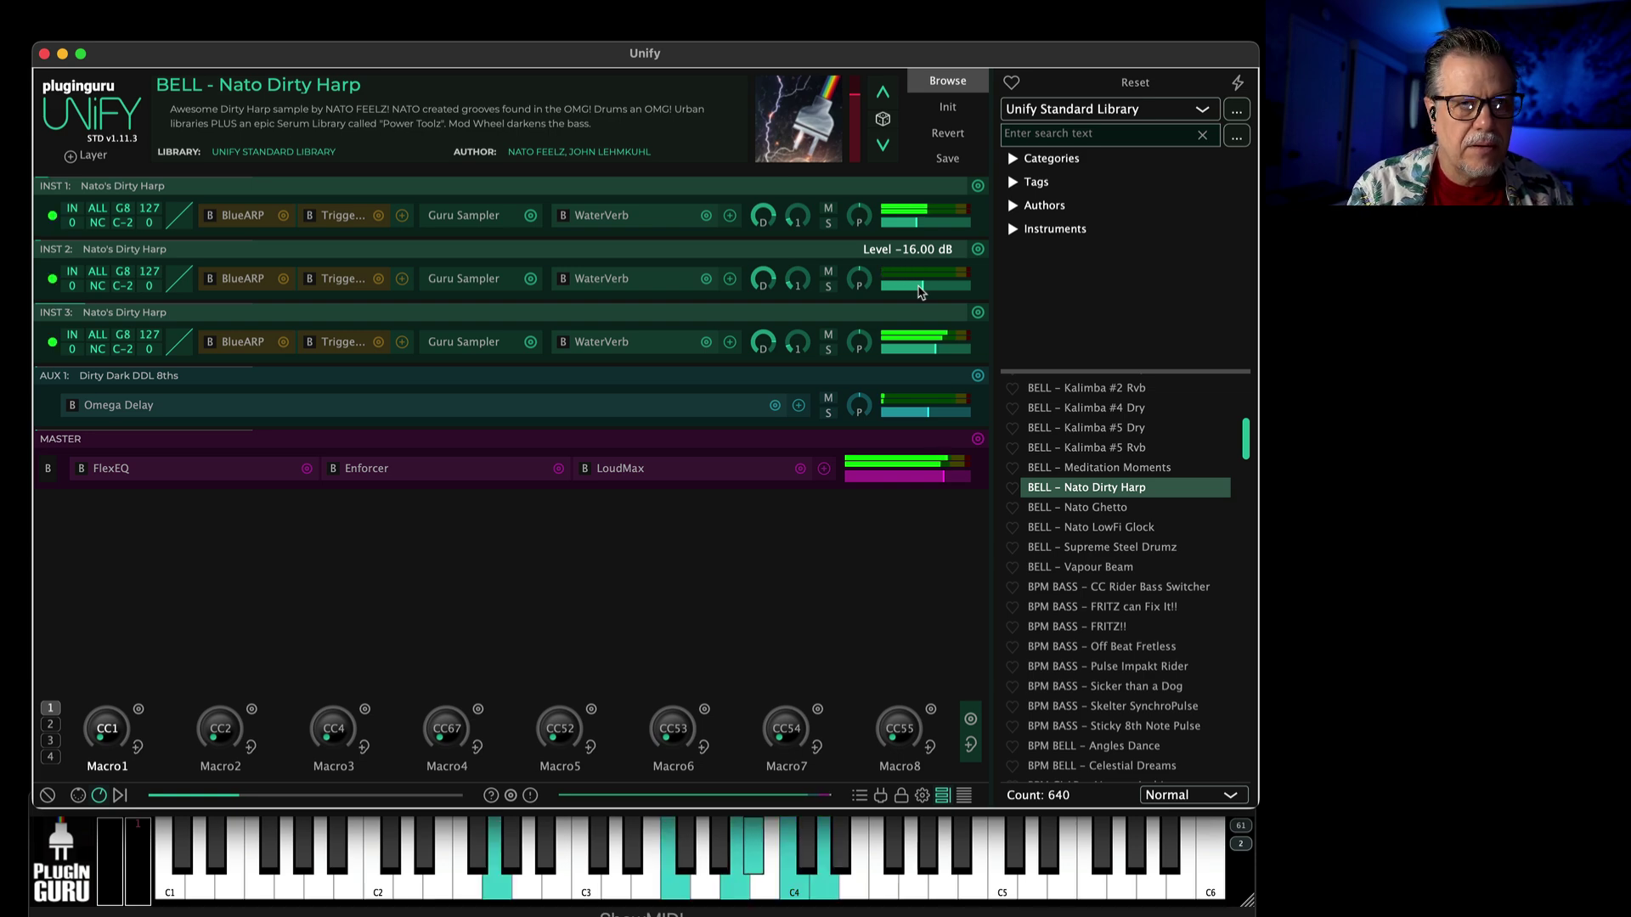
Step: Try the HIT - NF Cinematic and HIT - NF Roxbury sounds in INST 2's Guru Sampler
left_click(467, 281)
left_click(696, 317)
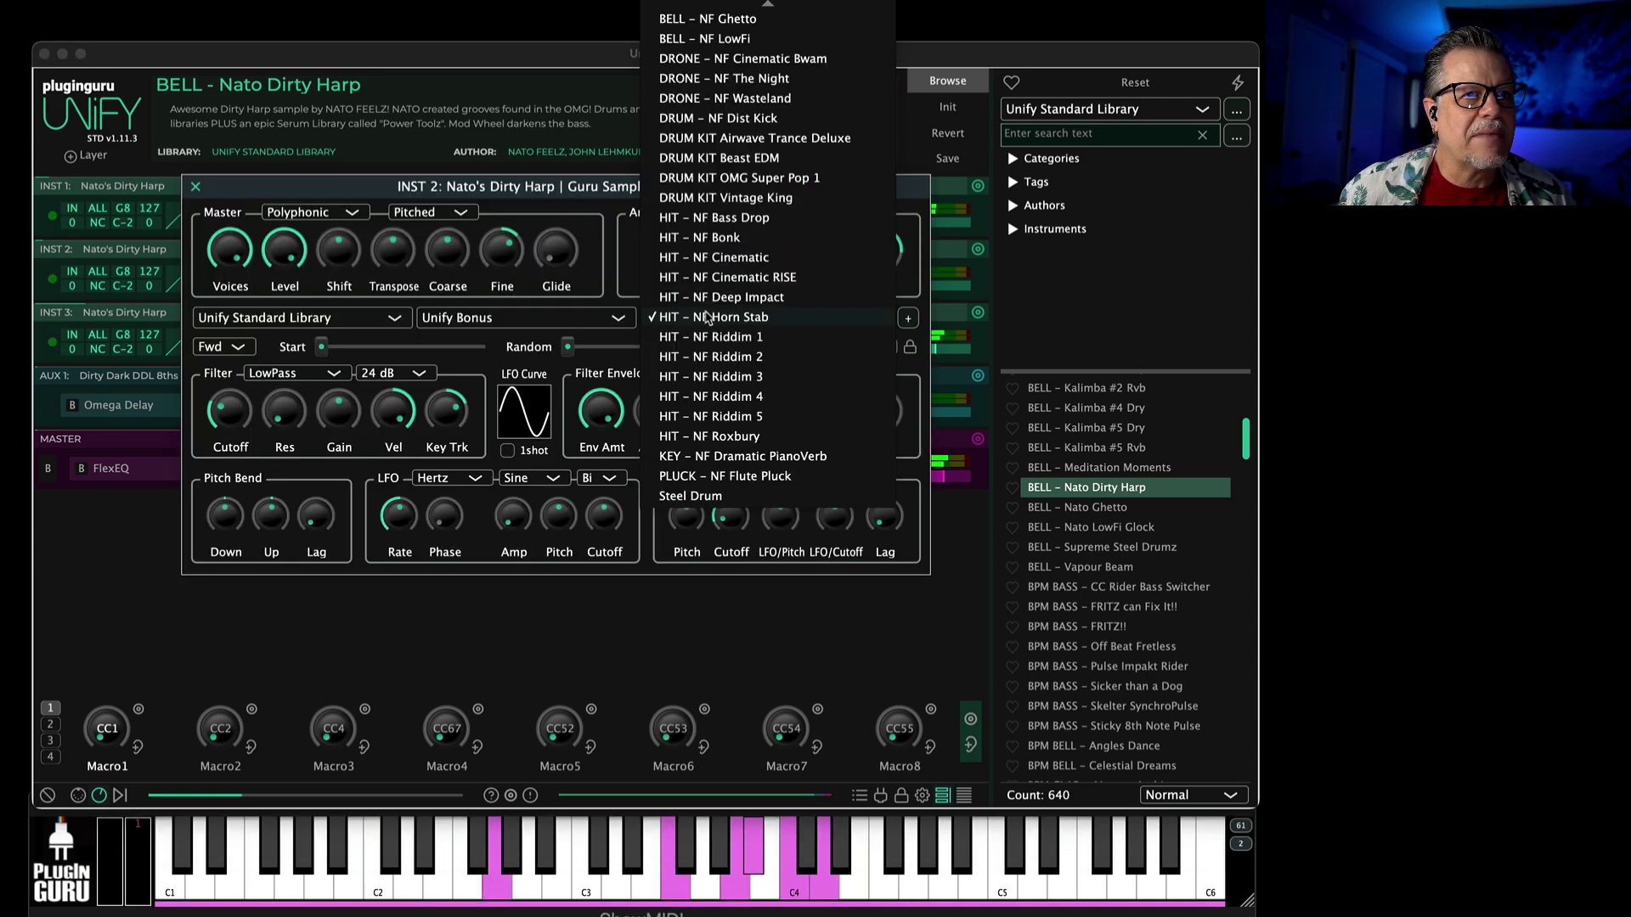
left_click(724, 257)
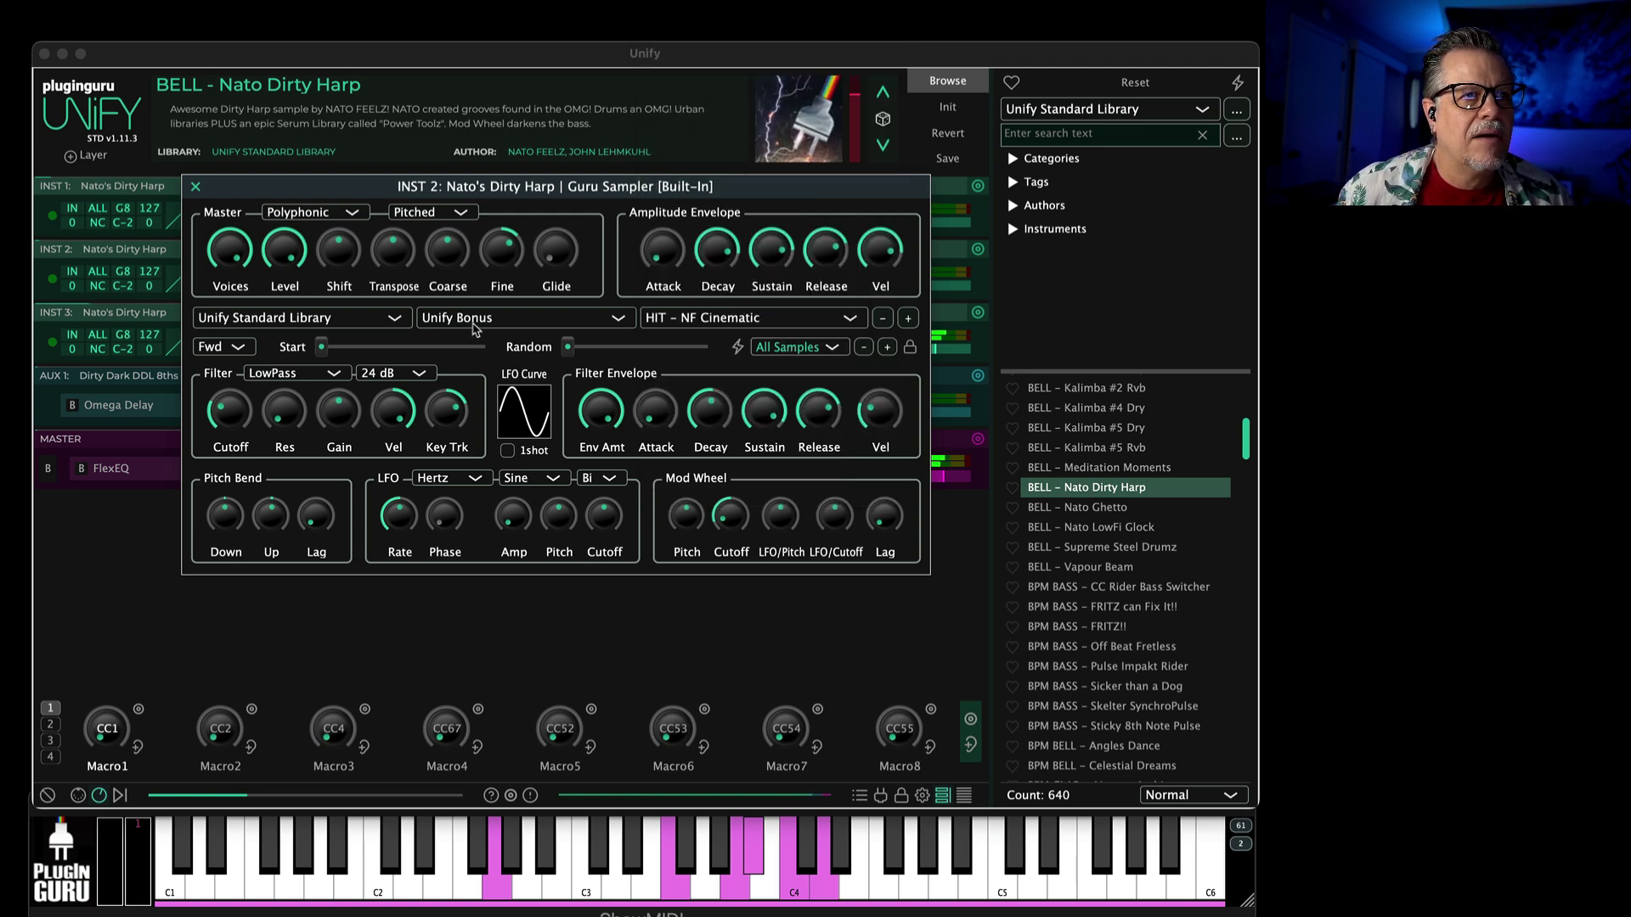
left_click(702, 317)
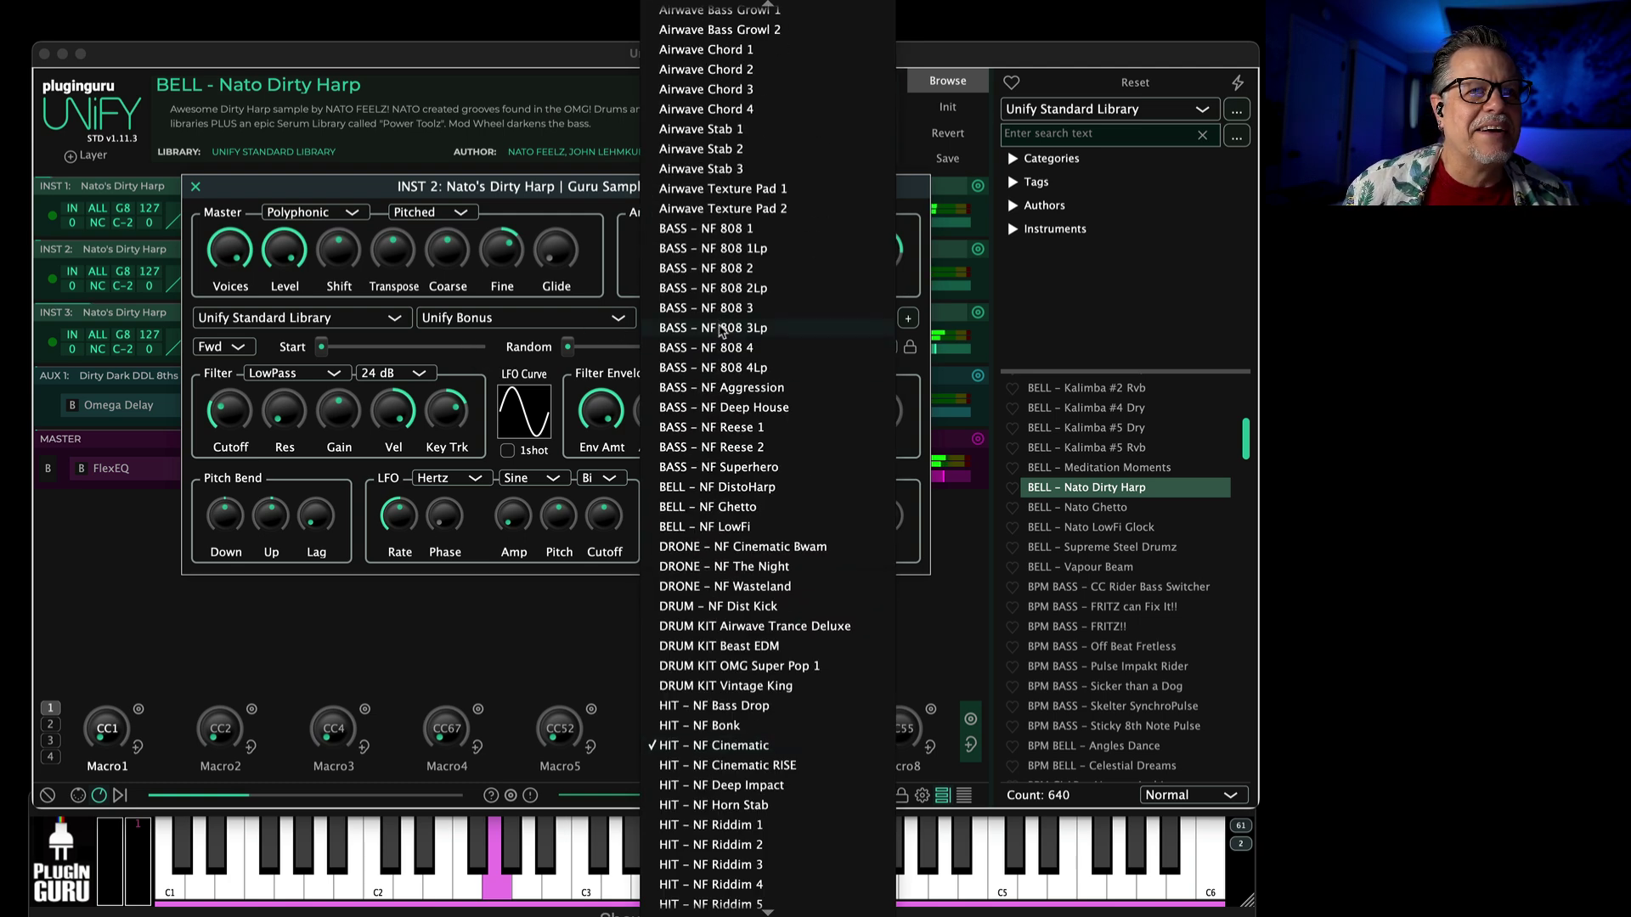
scroll(722, 334, "up", 5)
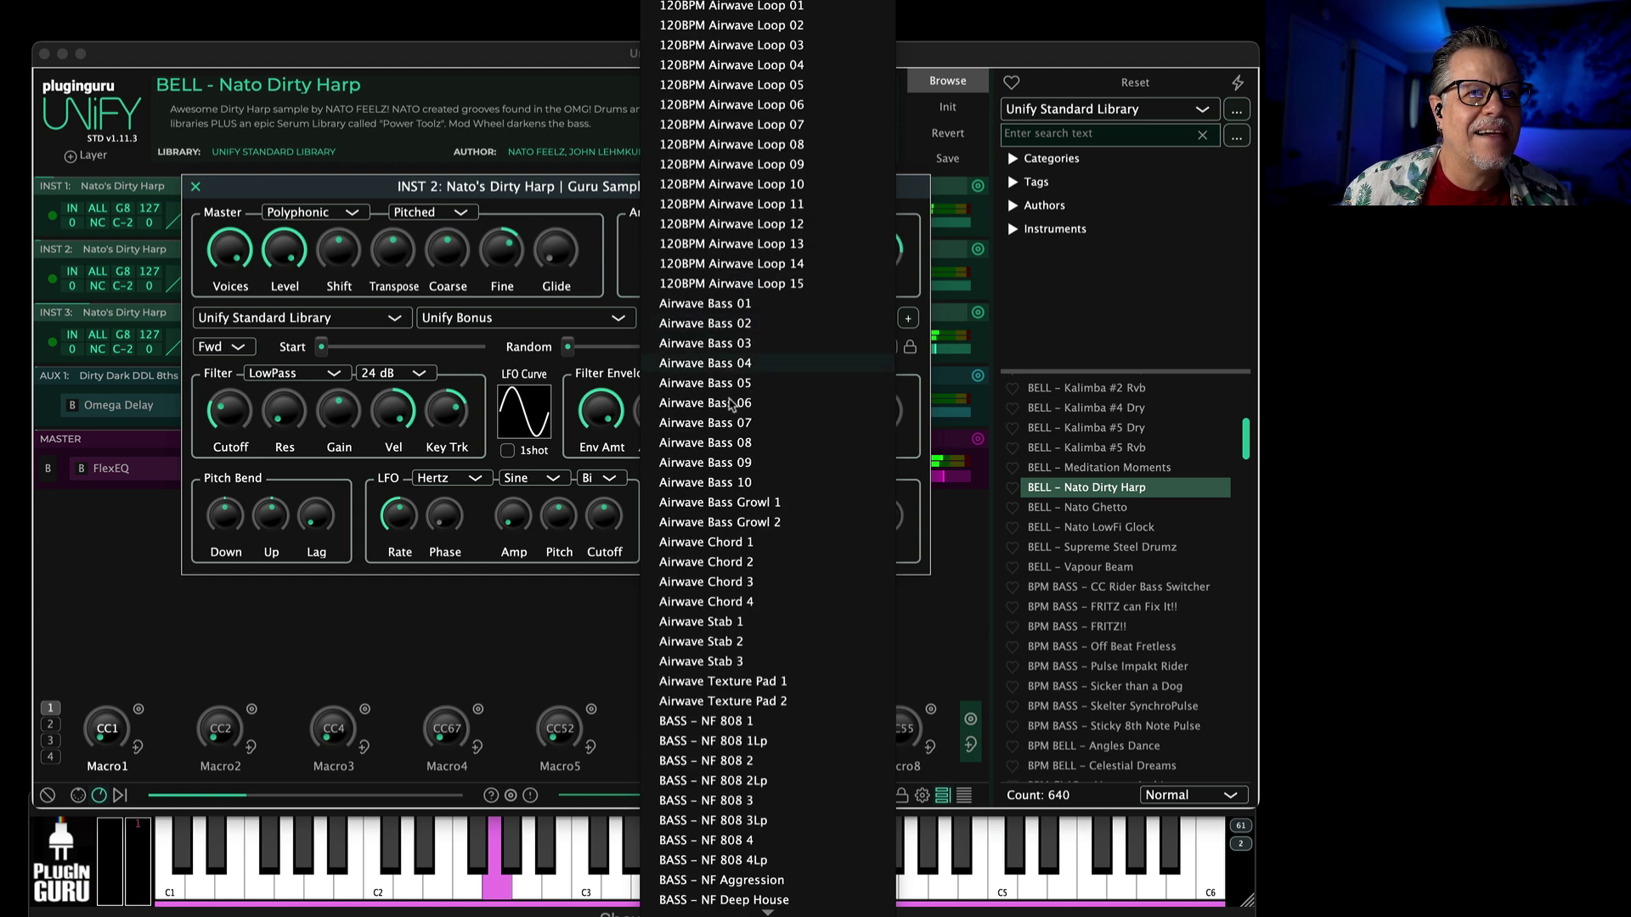
scroll(756, 611, "down", 6)
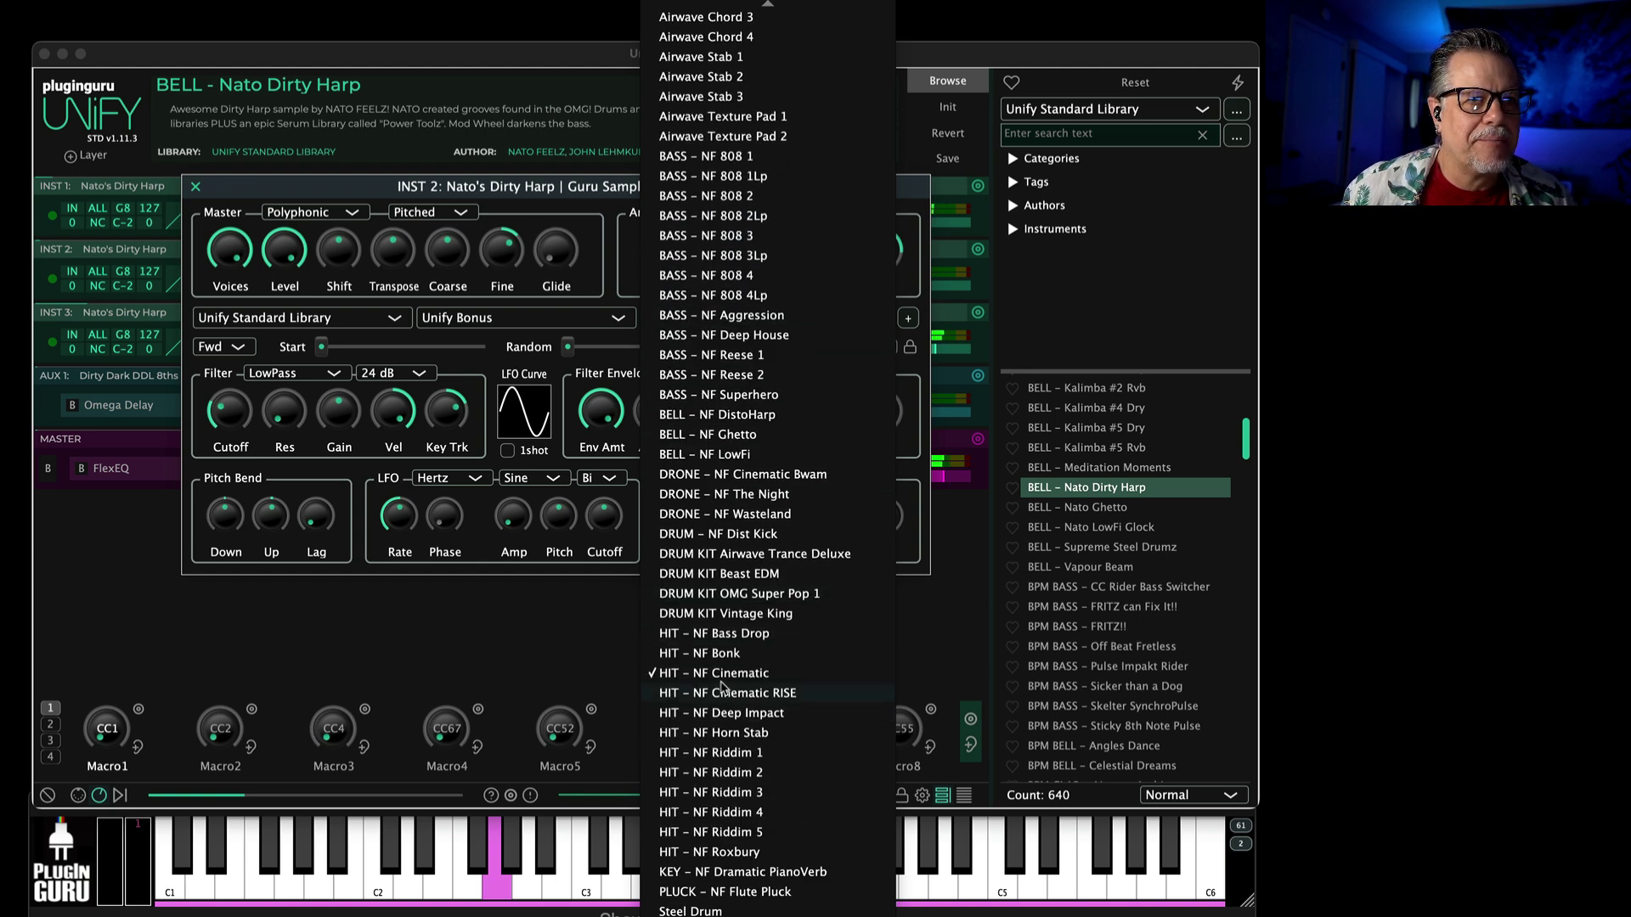
left_click(745, 853)
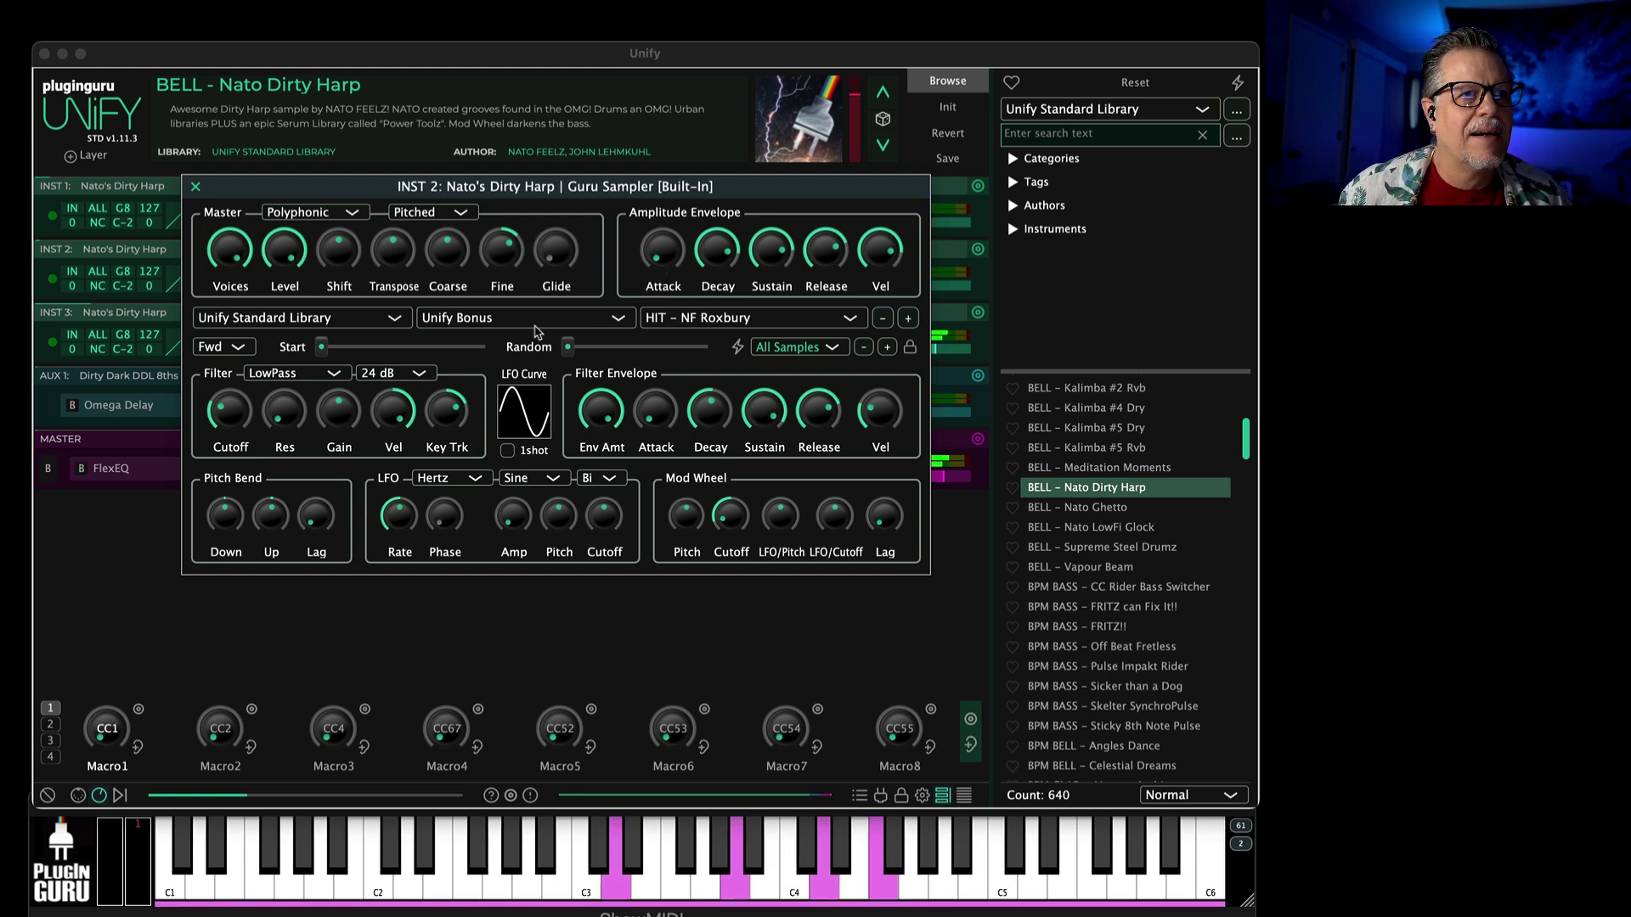
Step: Load CelPad- Denali from the MegaMagic Cello LITE bank into INST 2's sampler and reduce its amplitude envelope decay and sustain
left_click(444, 319)
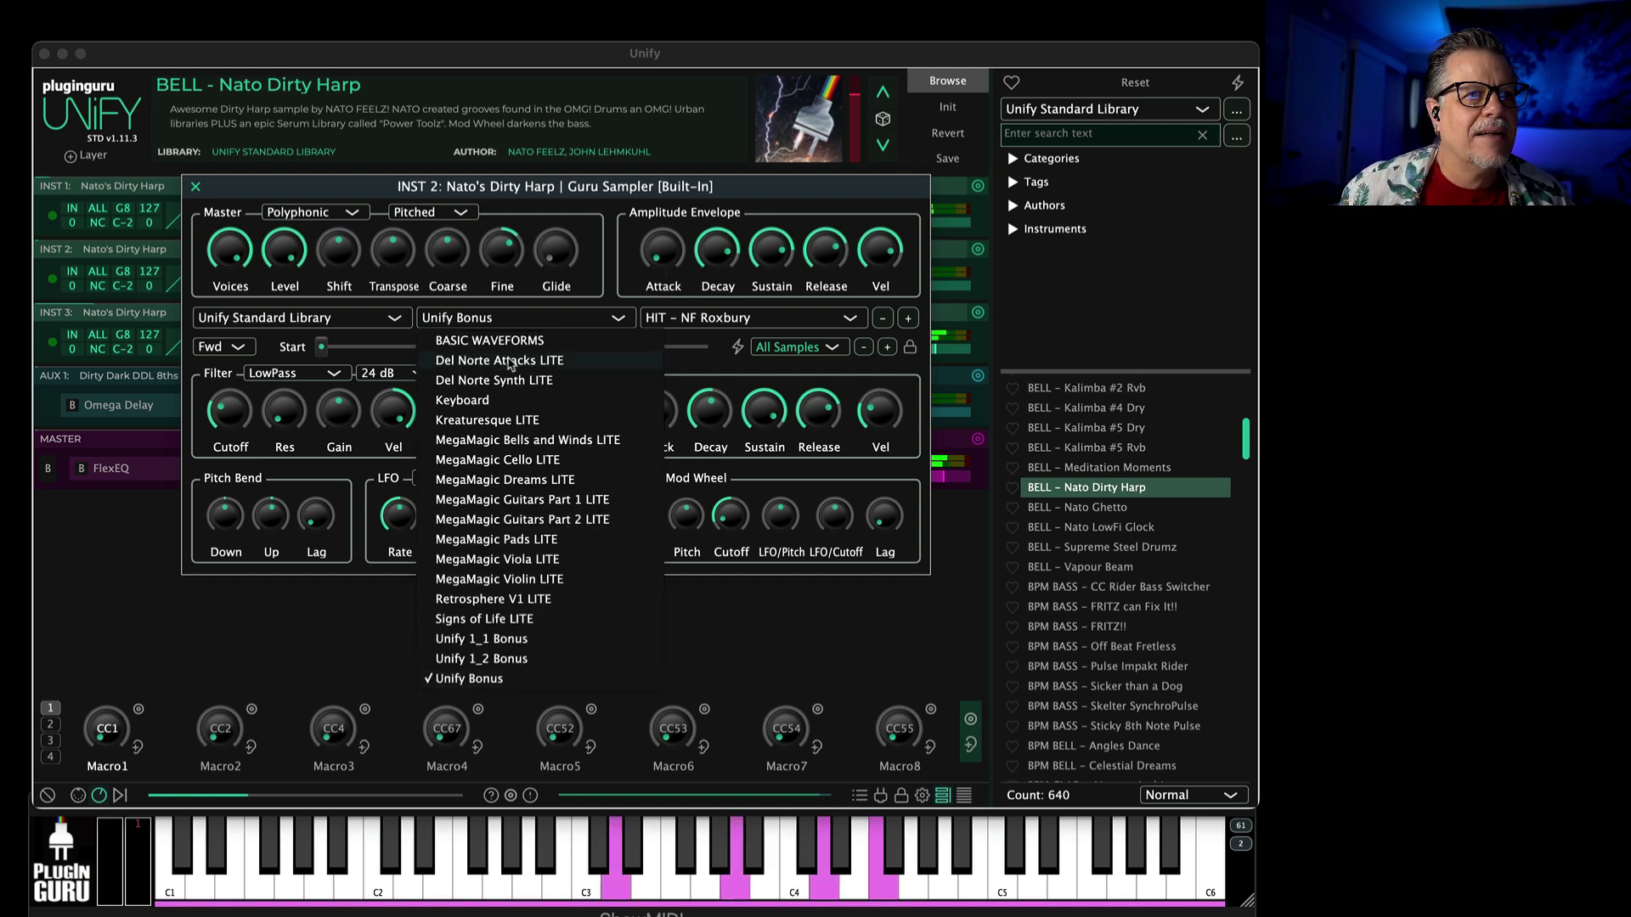
left_click(505, 461)
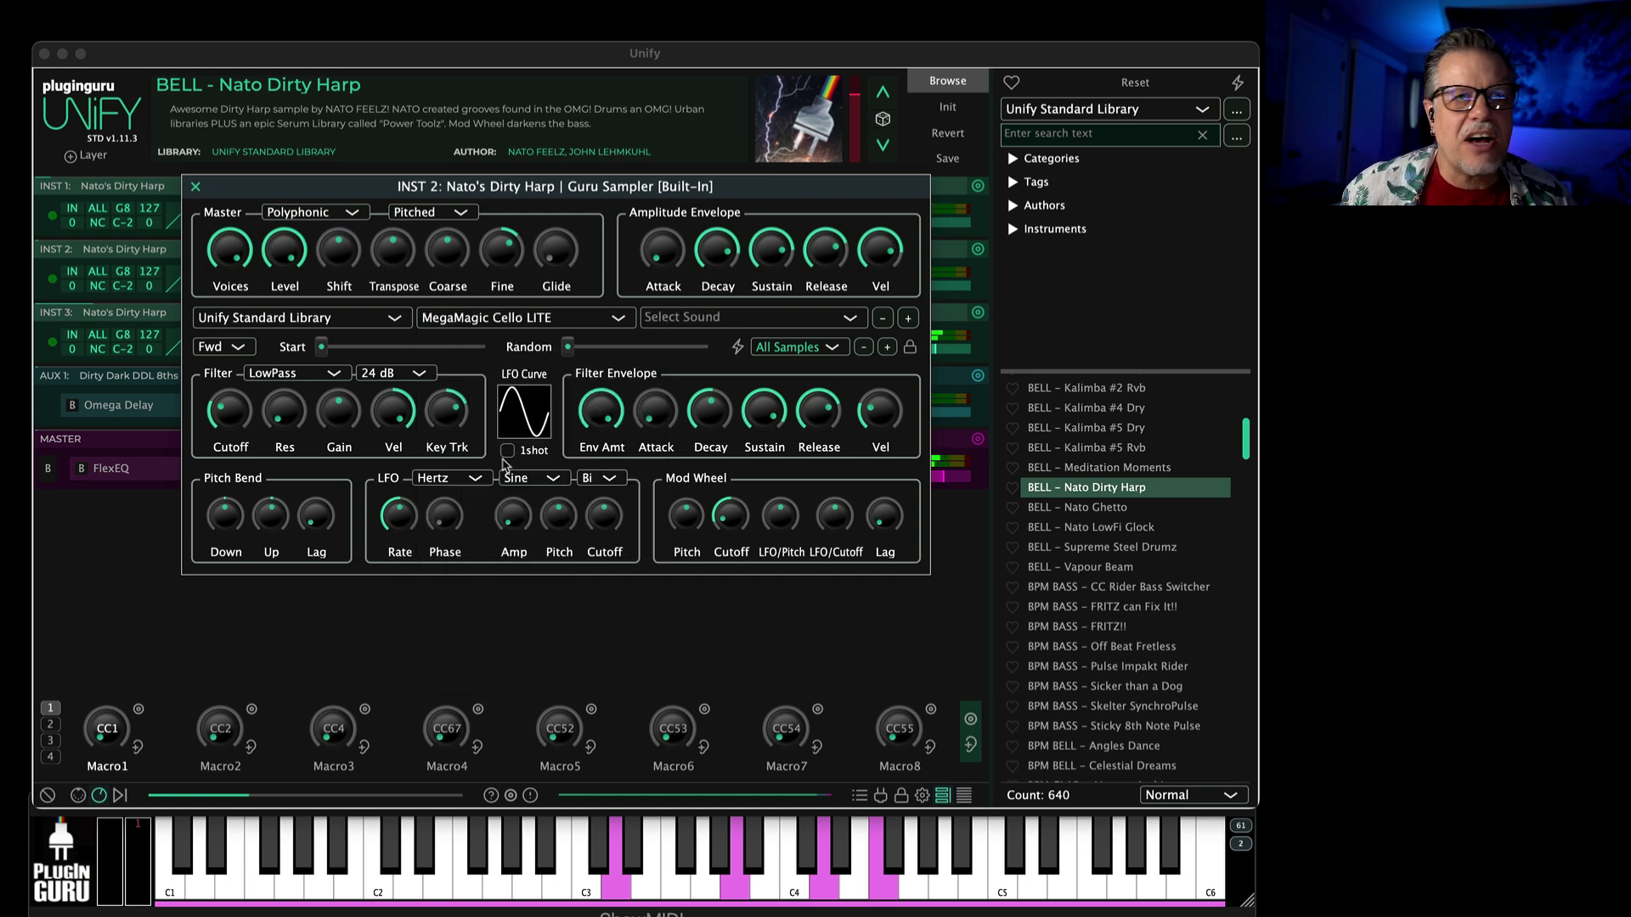
left_click(712, 321)
left_click(703, 440)
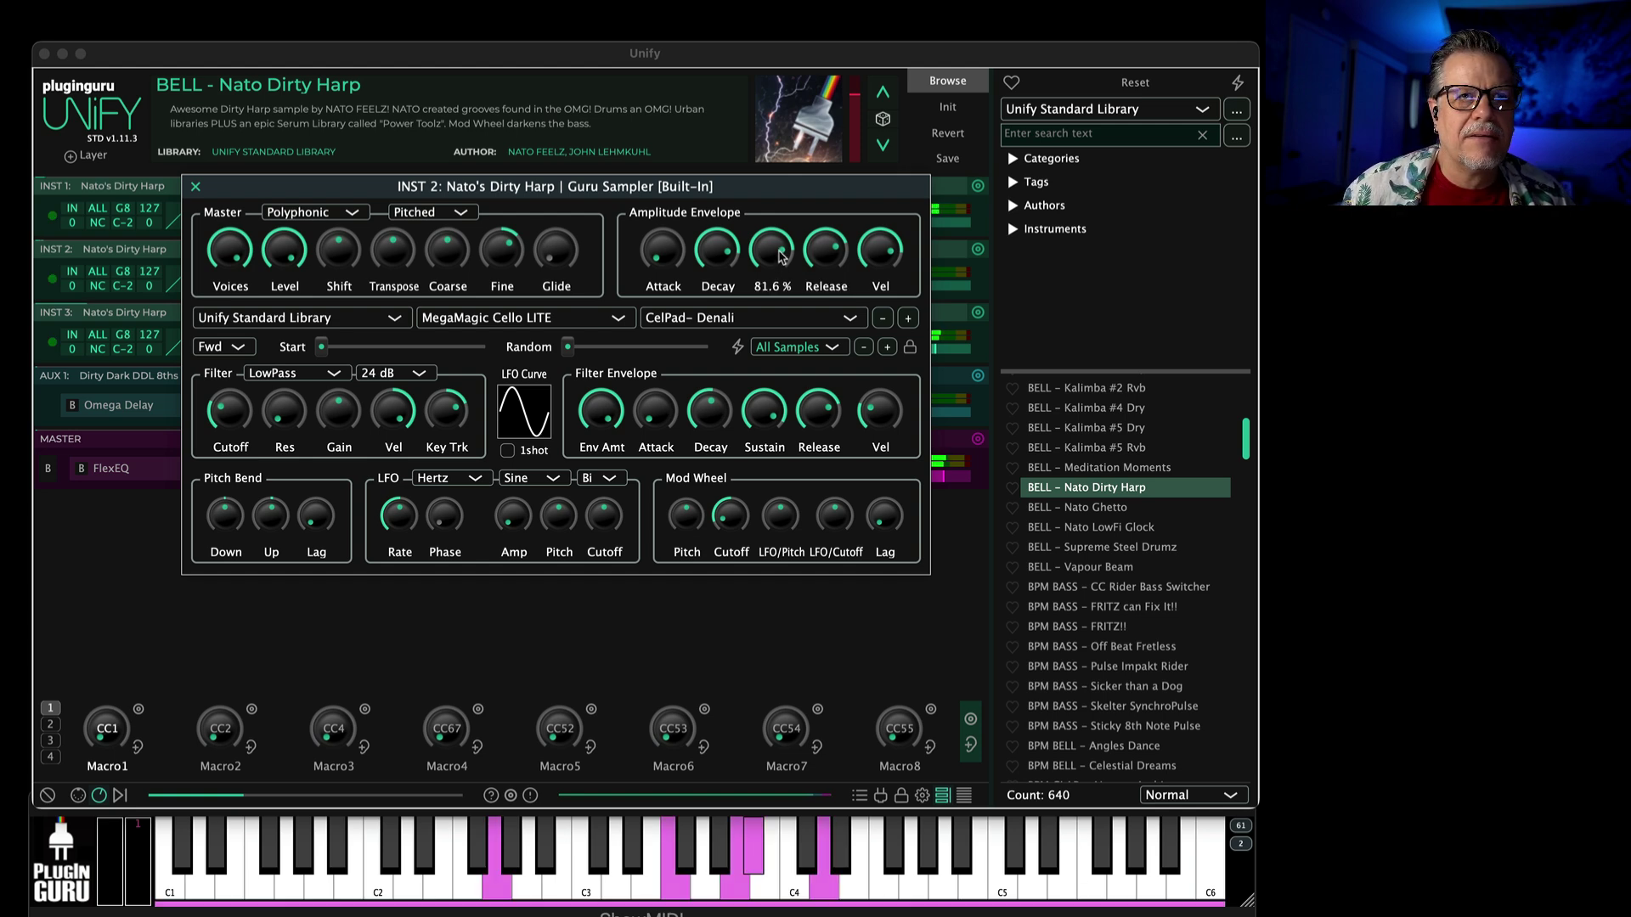
left_click_drag(723, 265, 714, 313)
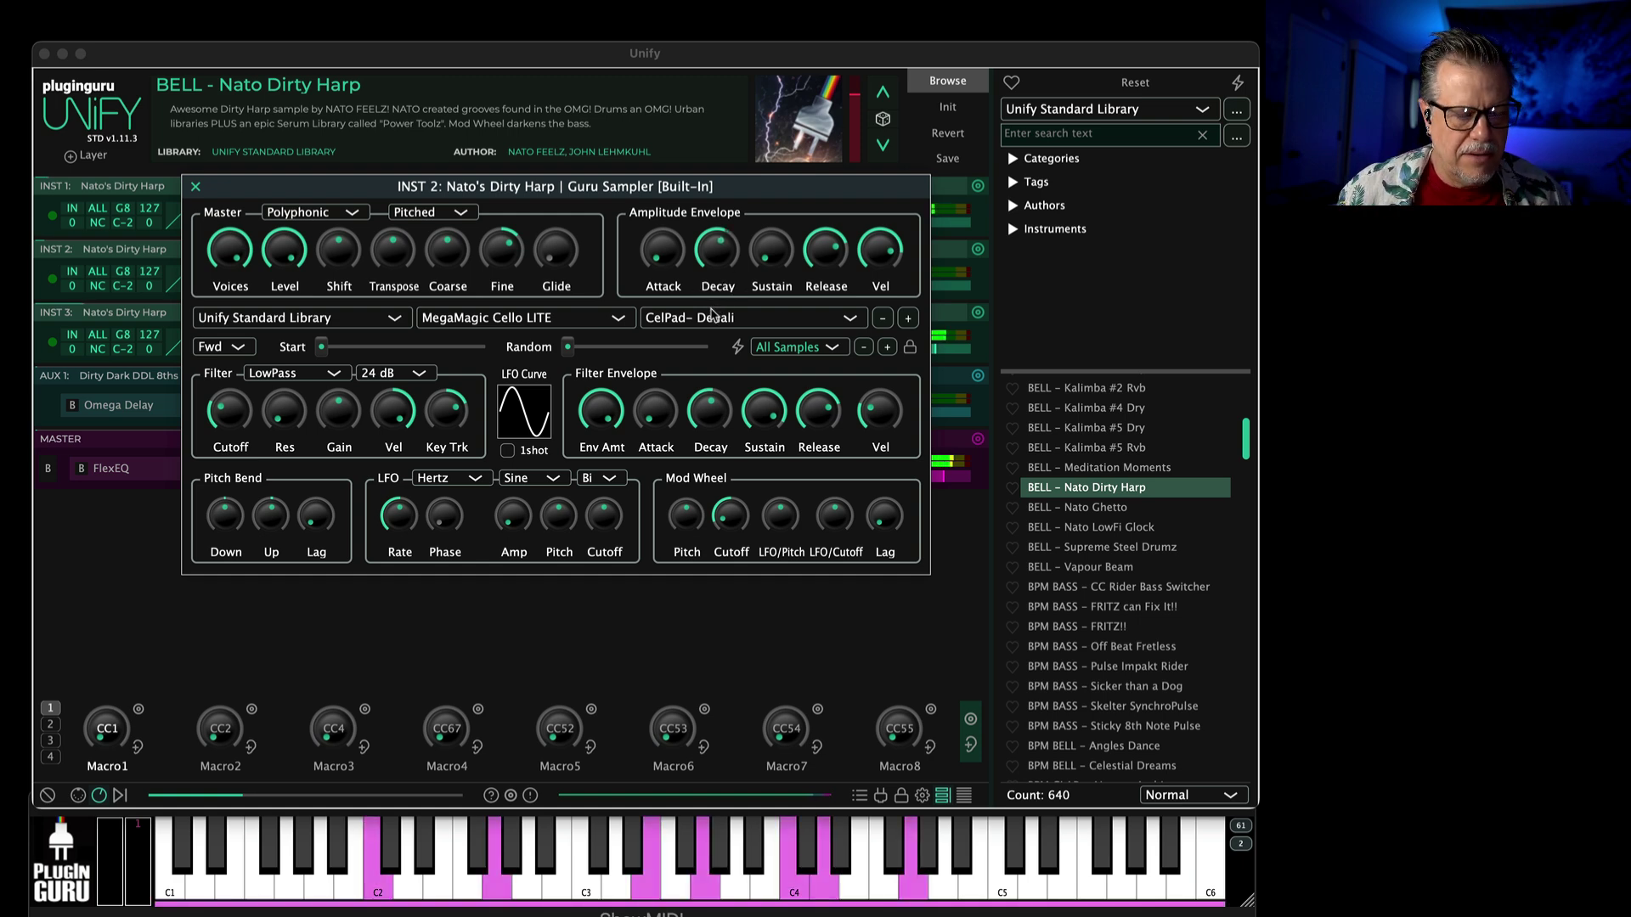
left_click(712, 315)
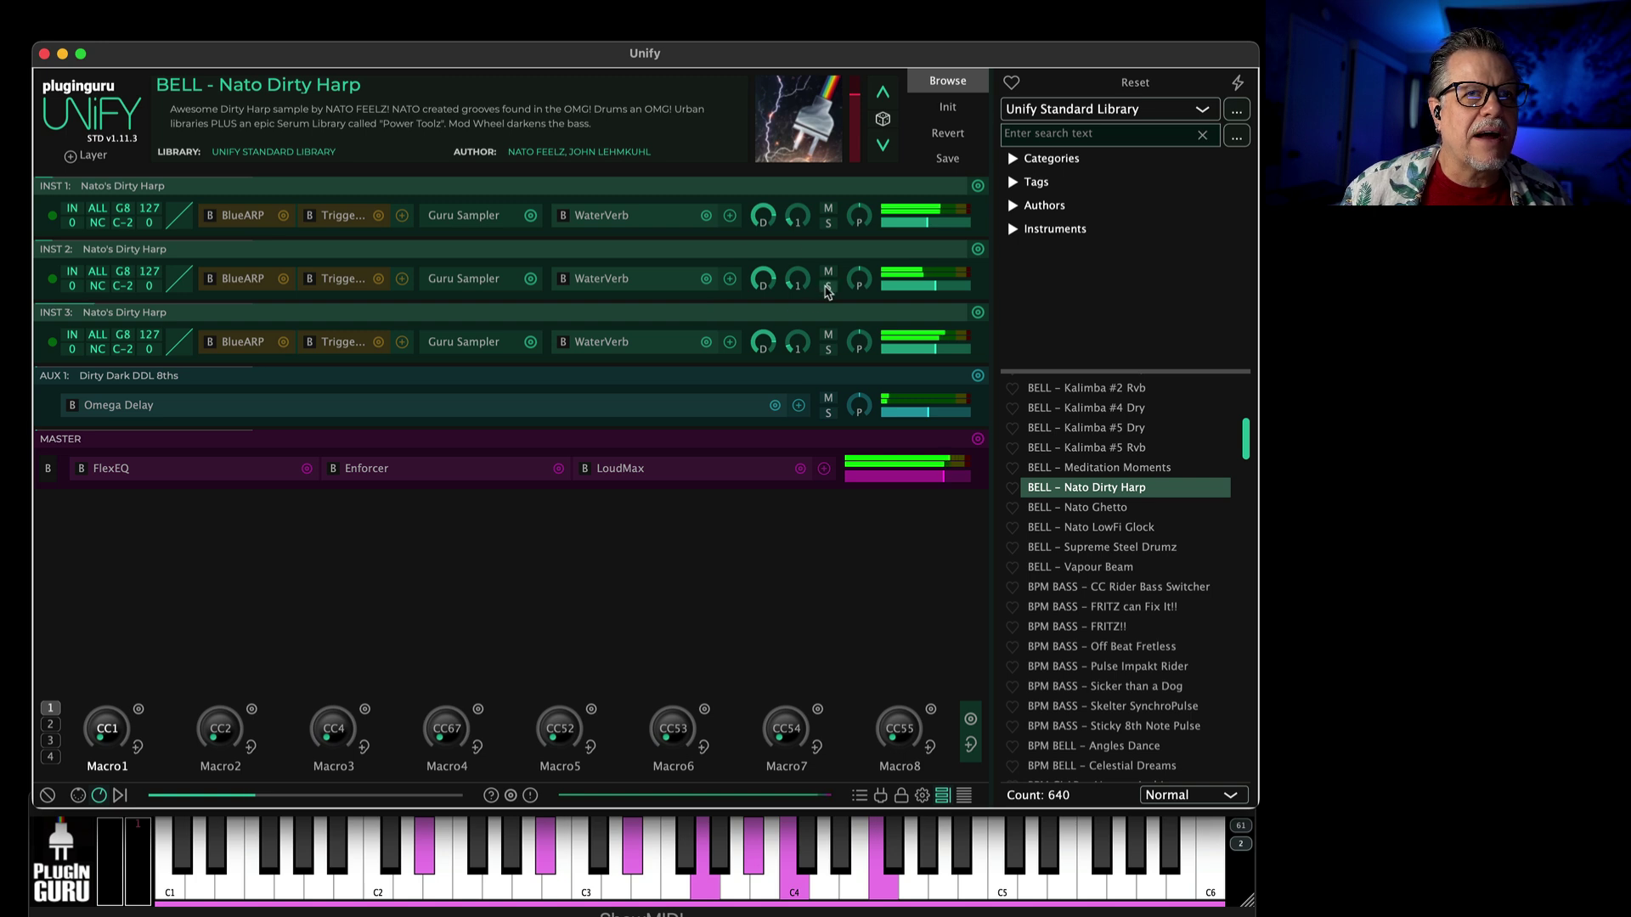
Step: Add the Pump House dynamics effect after WaterVerb on INST 2 and open its gain curve for editing
left_click(730, 279)
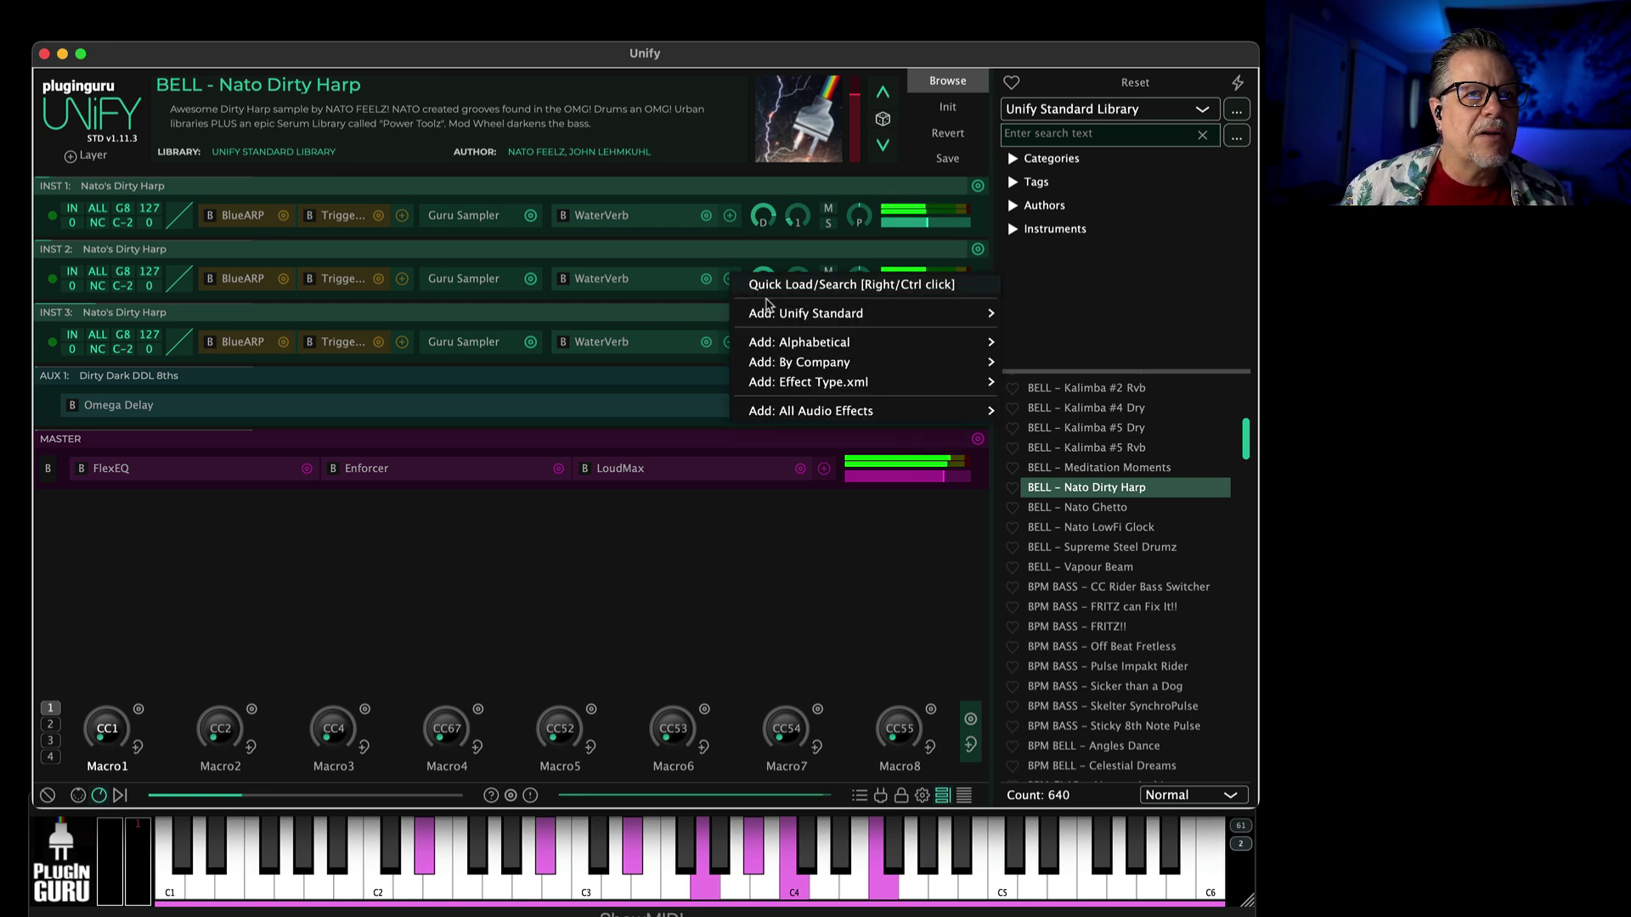
mouse_move(847, 317)
mouse_move(1050, 355)
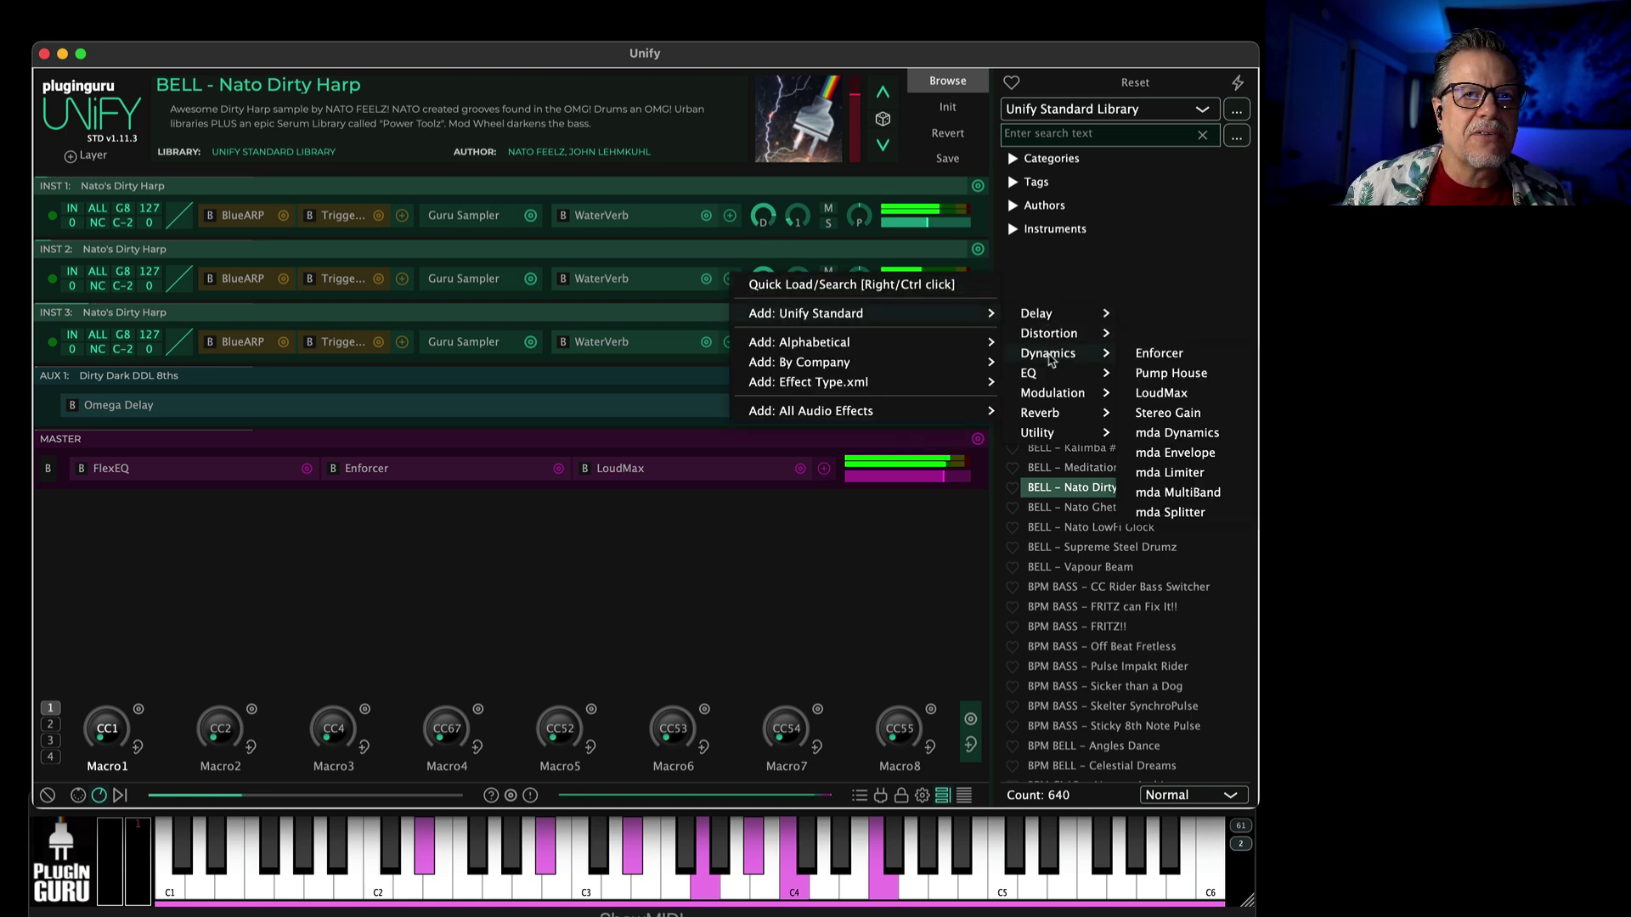
left_click(1173, 372)
left_click(473, 266)
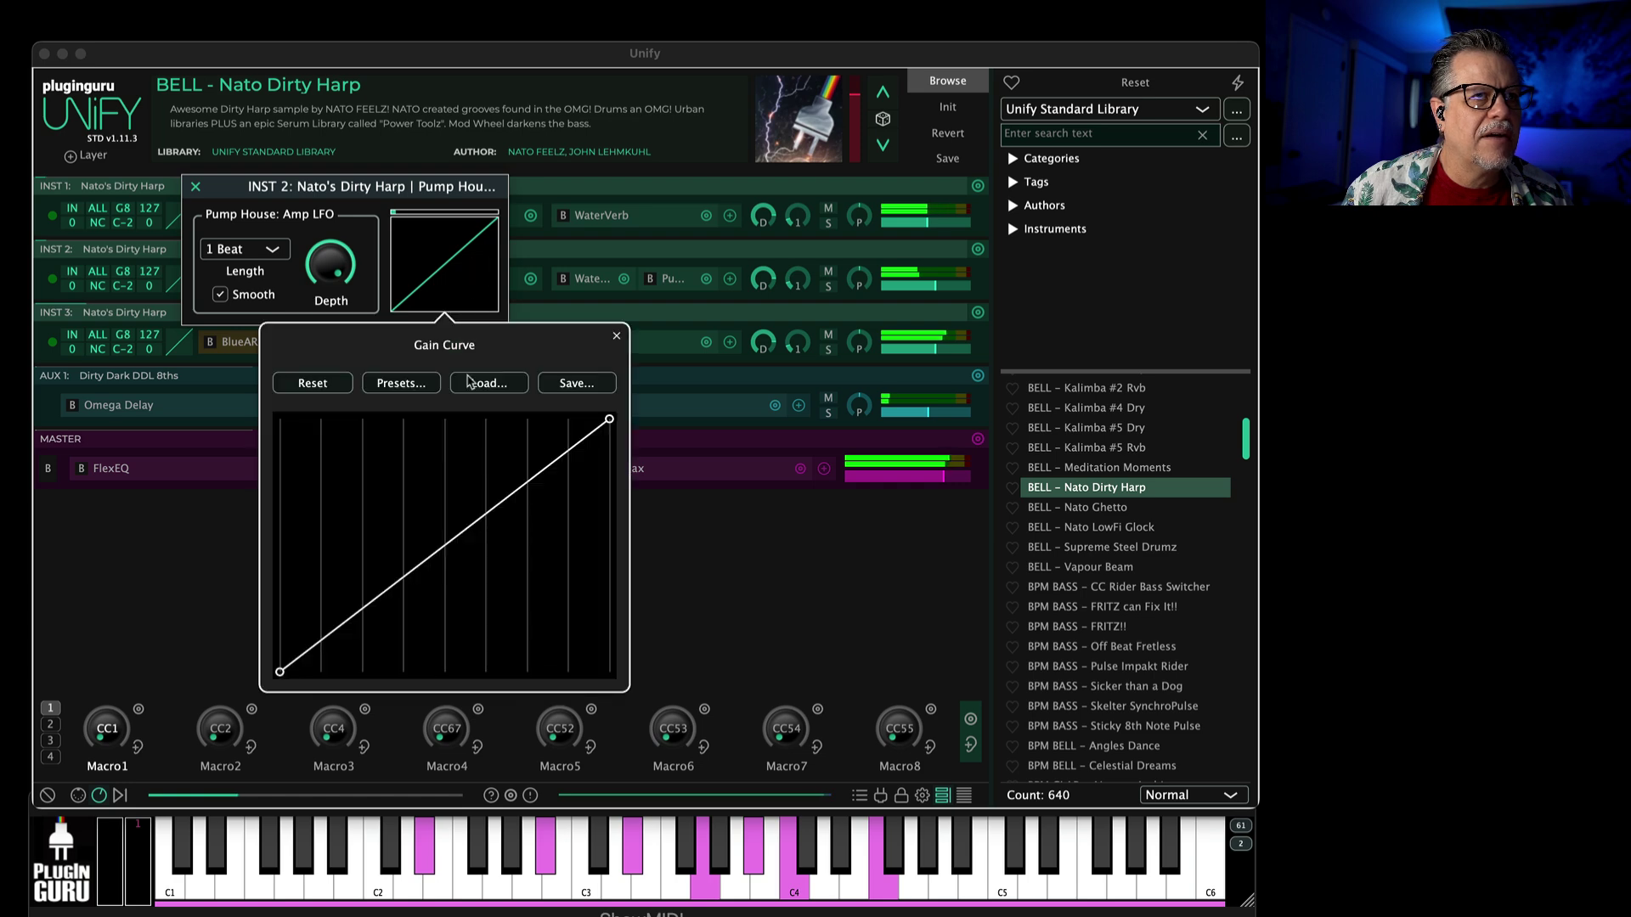
Step: Reshape INST 2's Pump House gain curve into a concave fall from maximum to minimum and set the LFO depth to 65.5 %
left_click_drag(280, 674, 307, 408)
left_click_drag(609, 420, 607, 754)
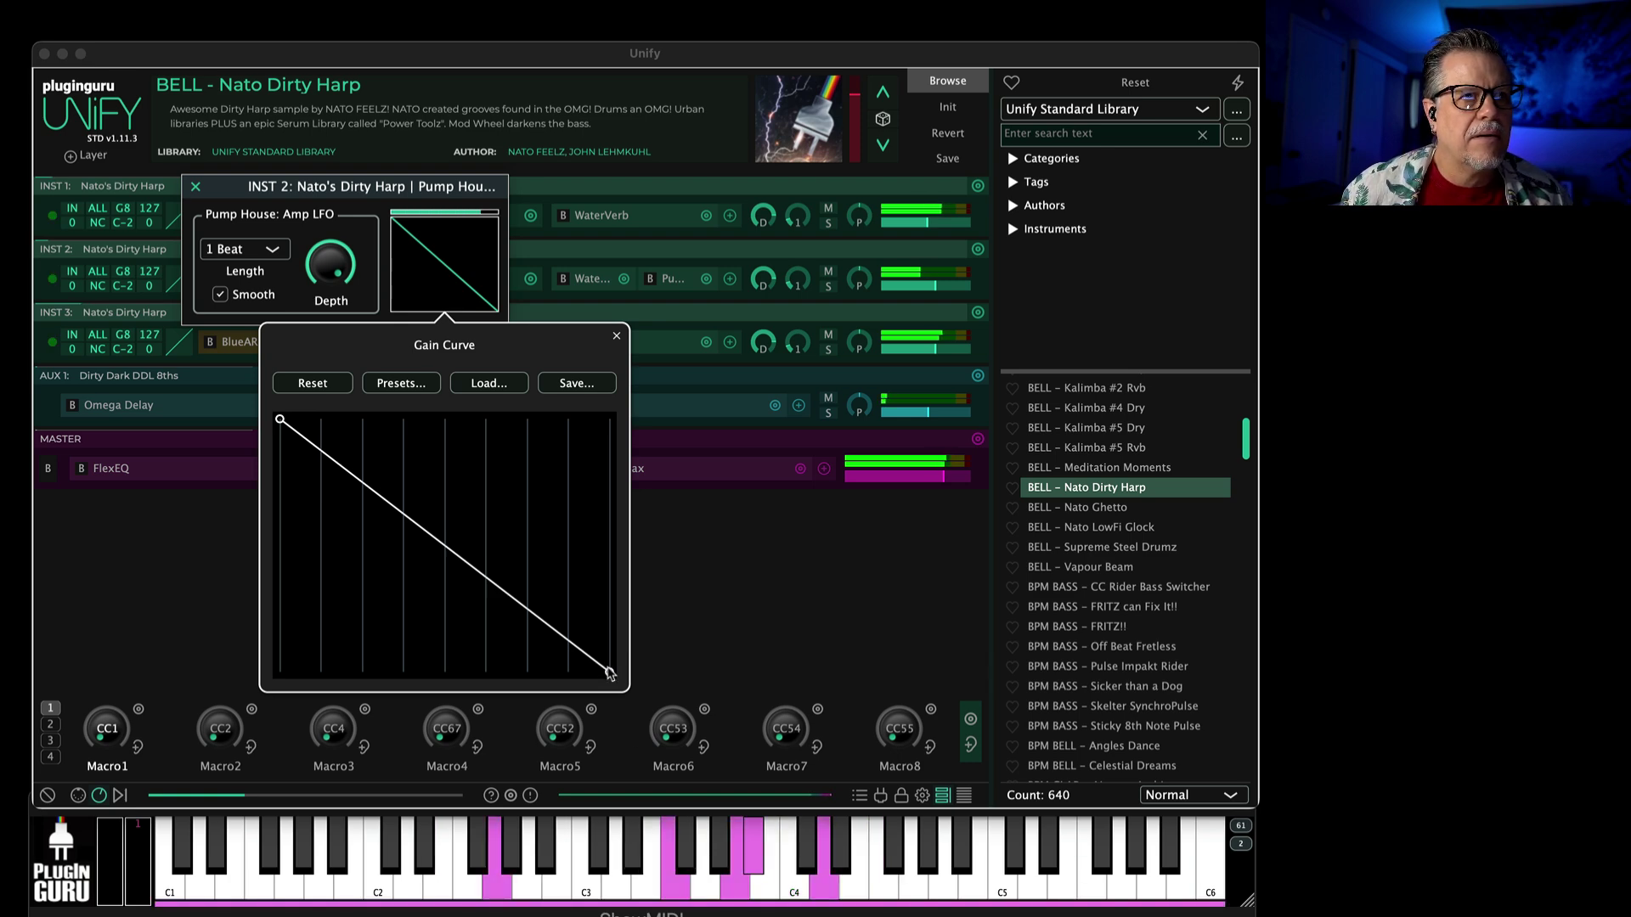
left_click_drag(500, 589, 474, 600)
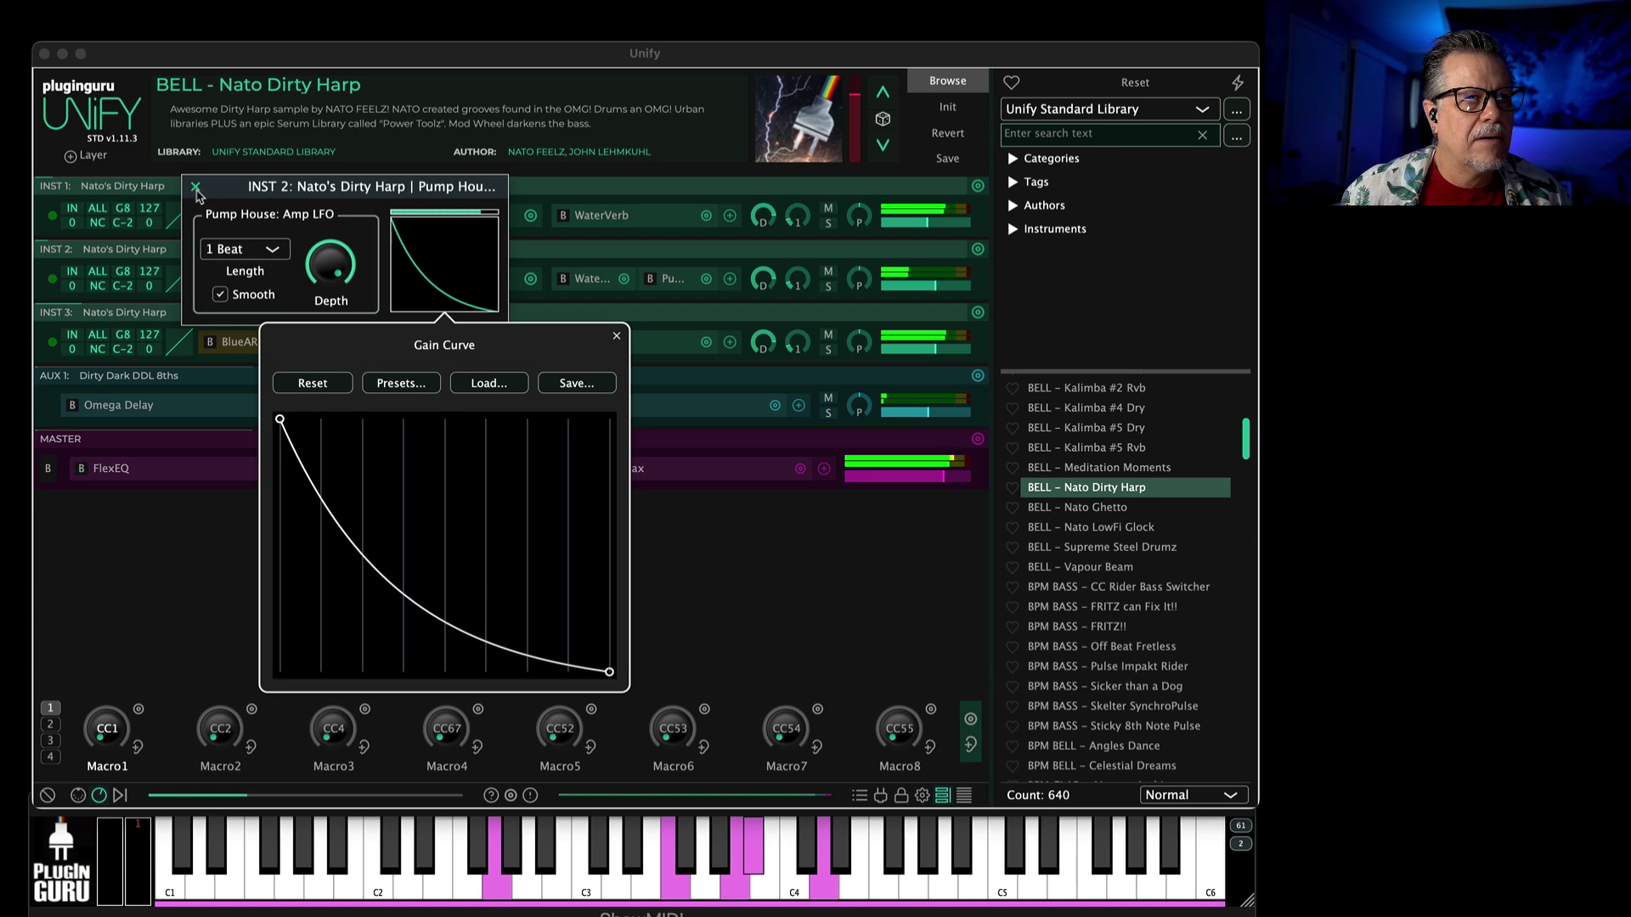
left_click_drag(324, 257, 319, 333)
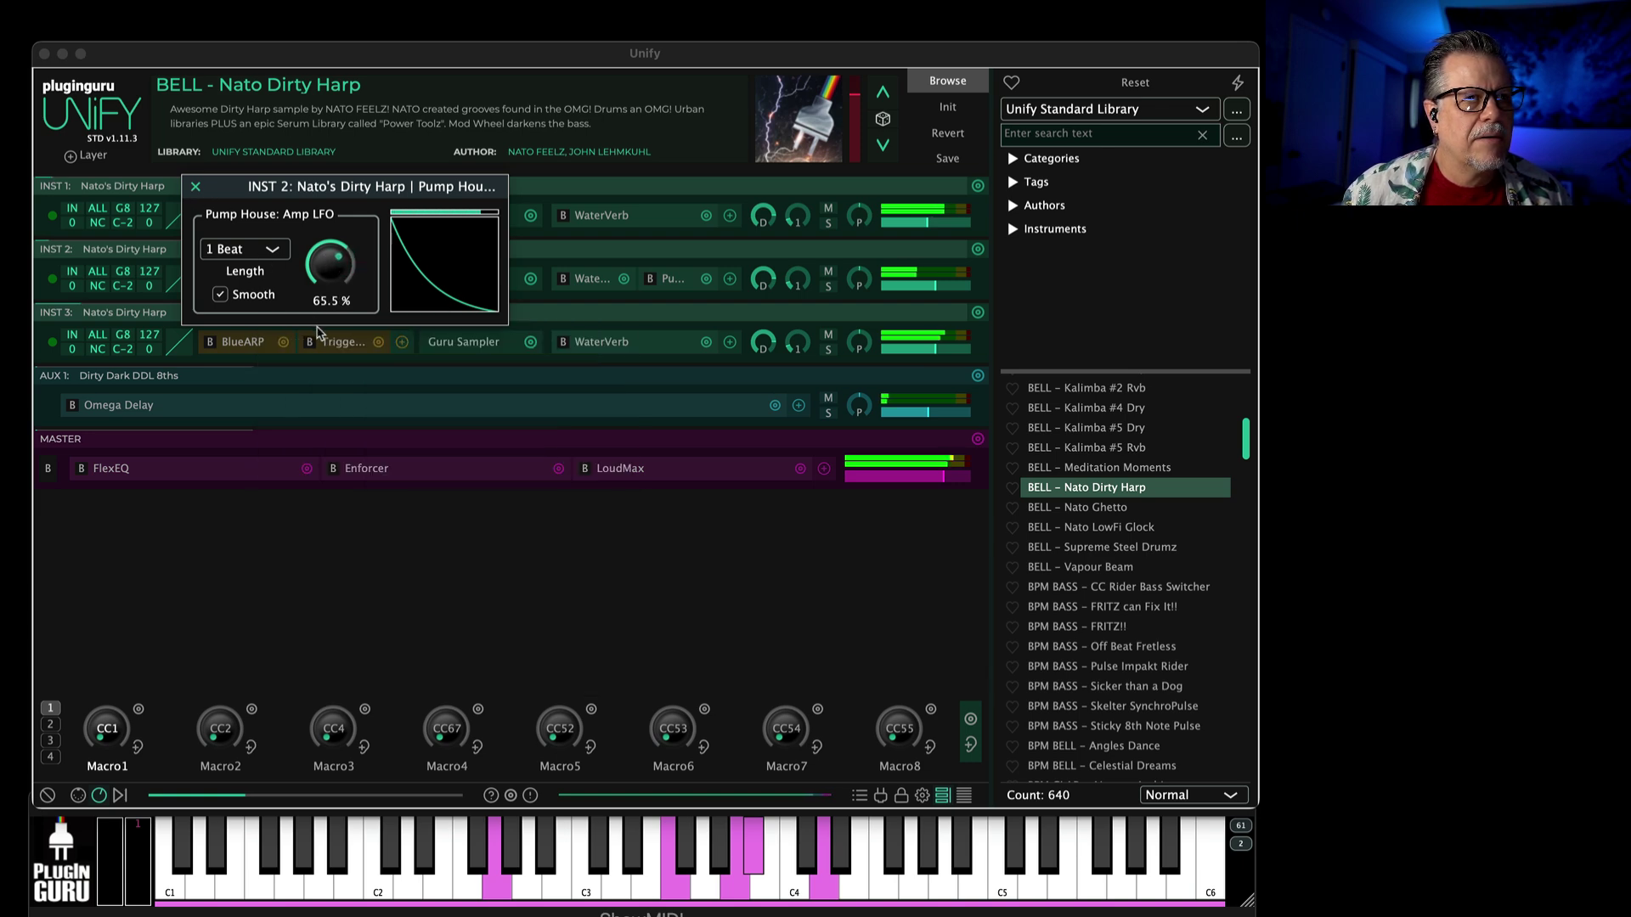
left_click(316, 332)
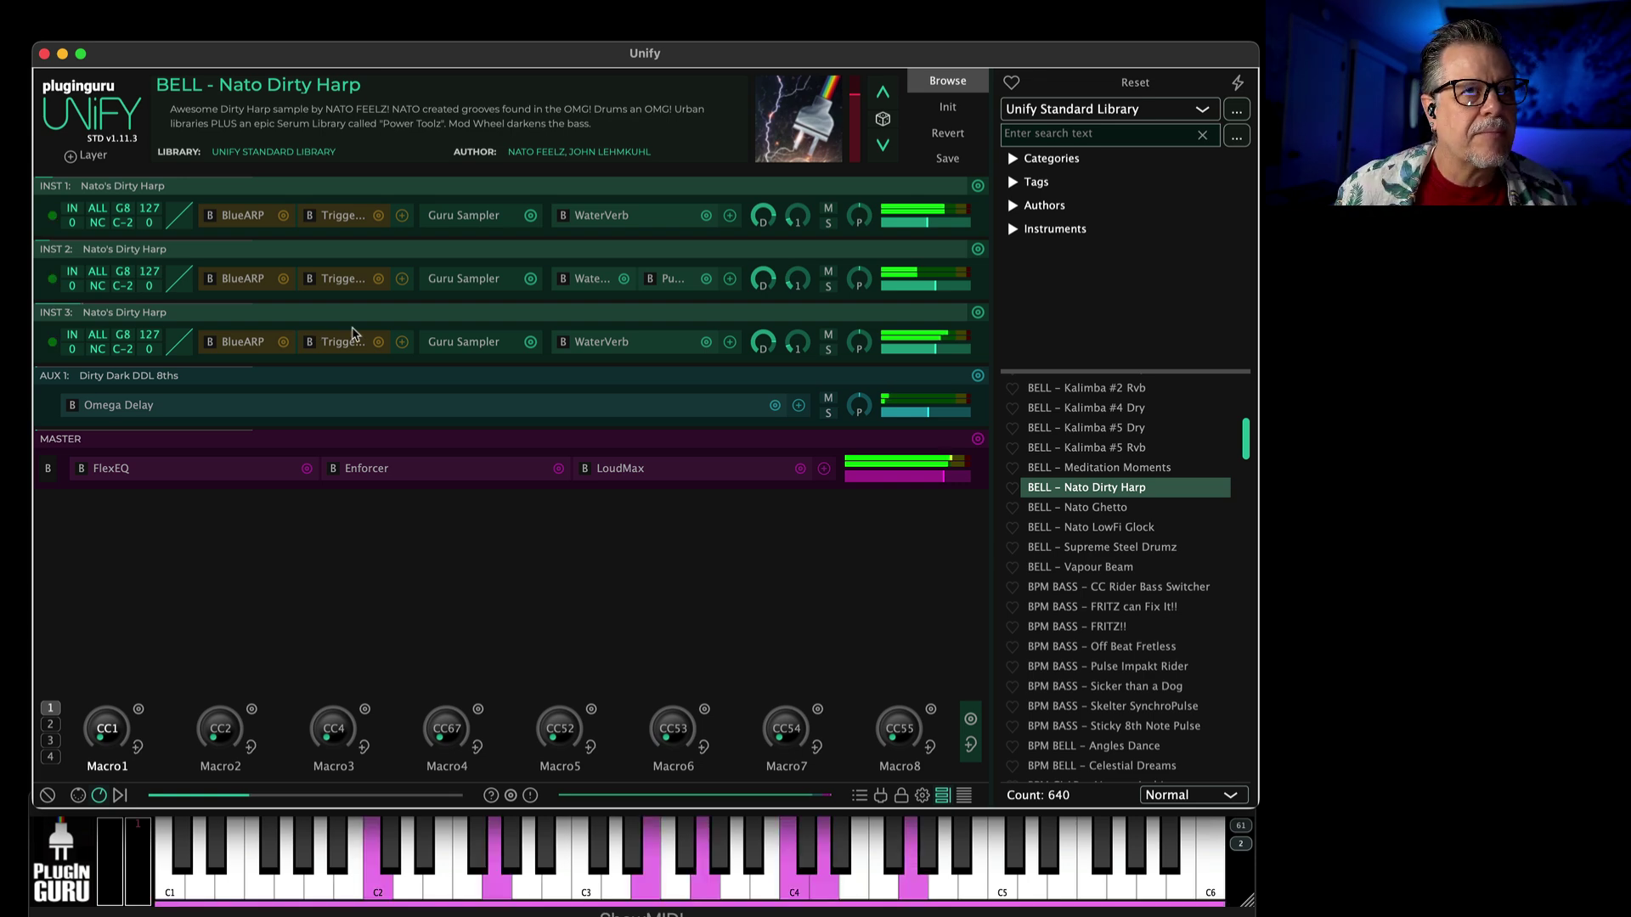
Step: In INST 1's BlueARP, set the sync to 1/8 and change steps 1 and 14 to the Chord step type
left_click(238, 218)
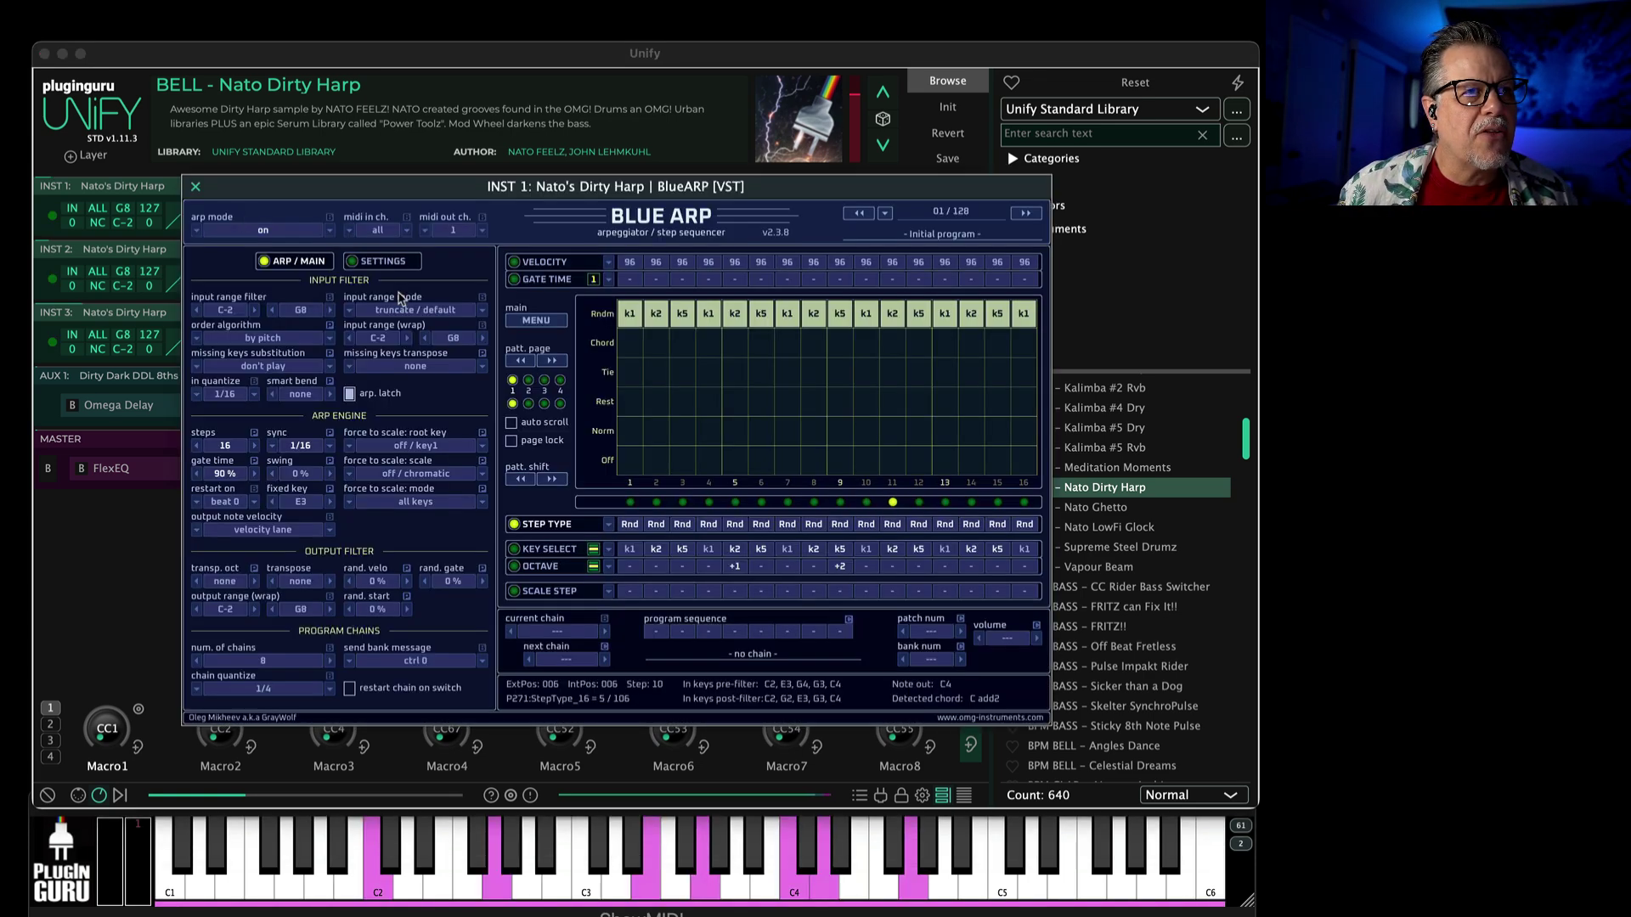
left_click(330, 446)
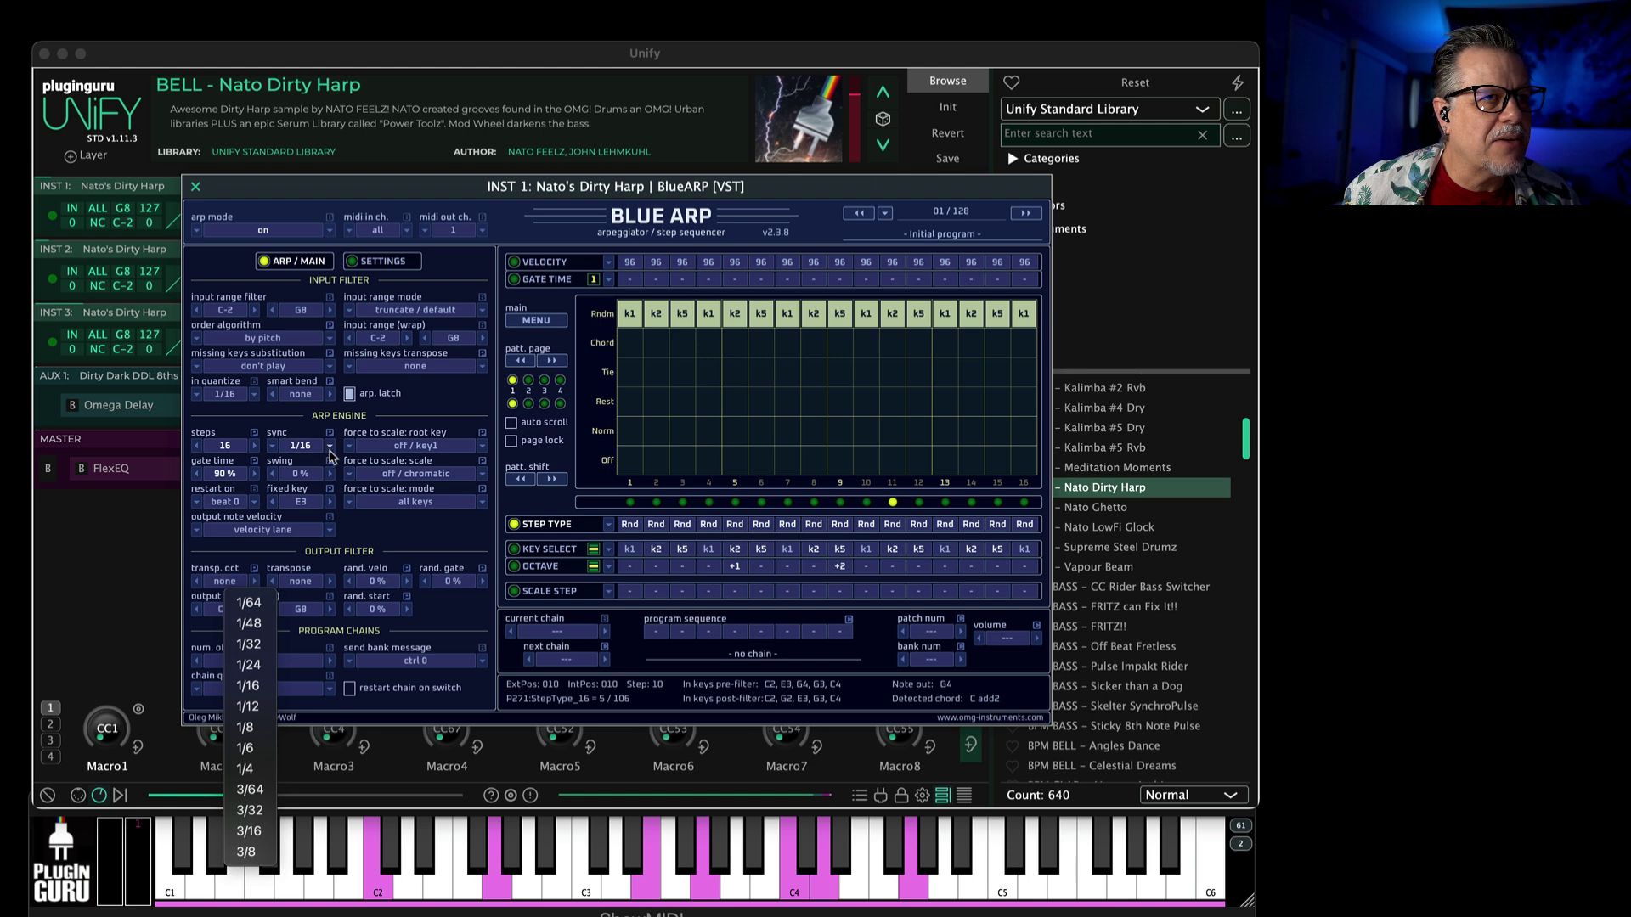
left_click(246, 727)
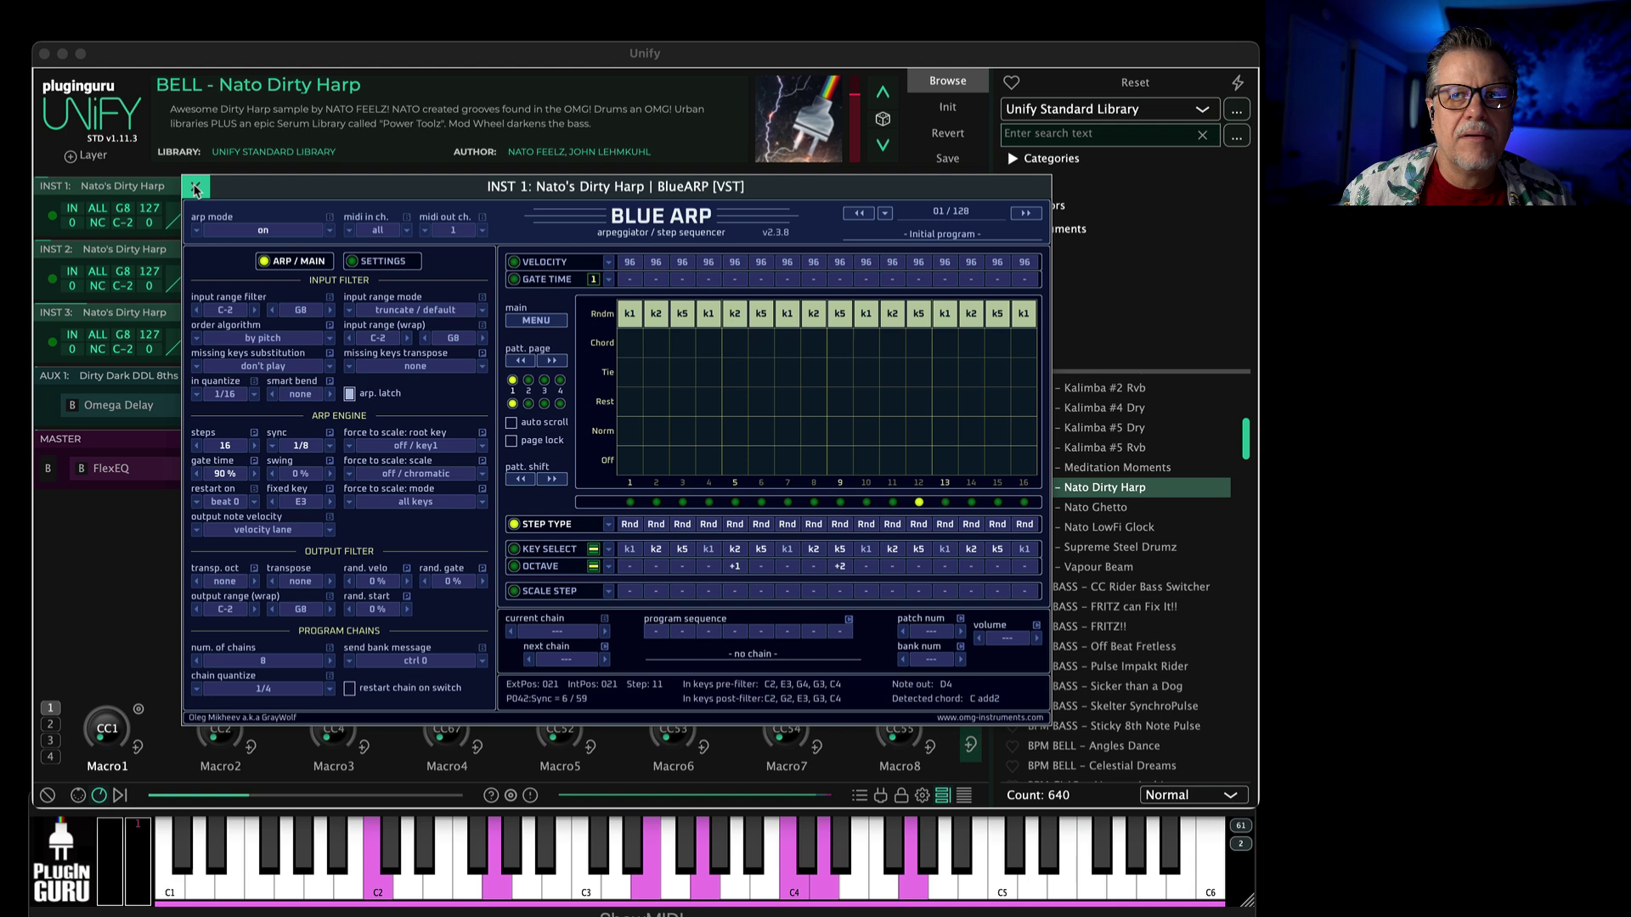
left_click(627, 347)
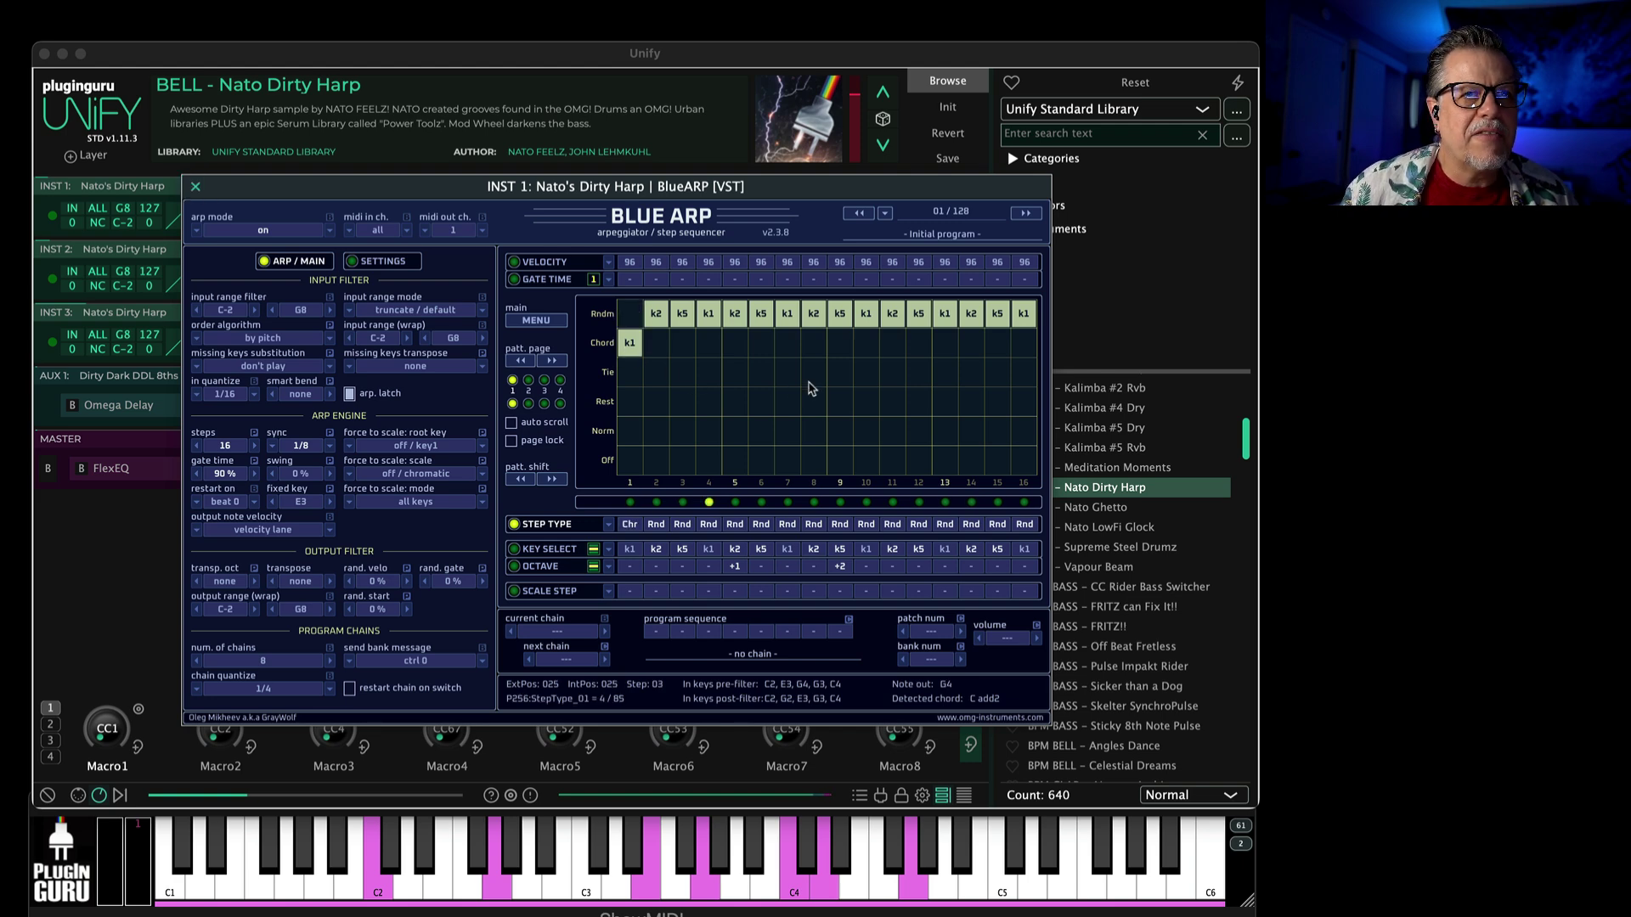
left_click(973, 345)
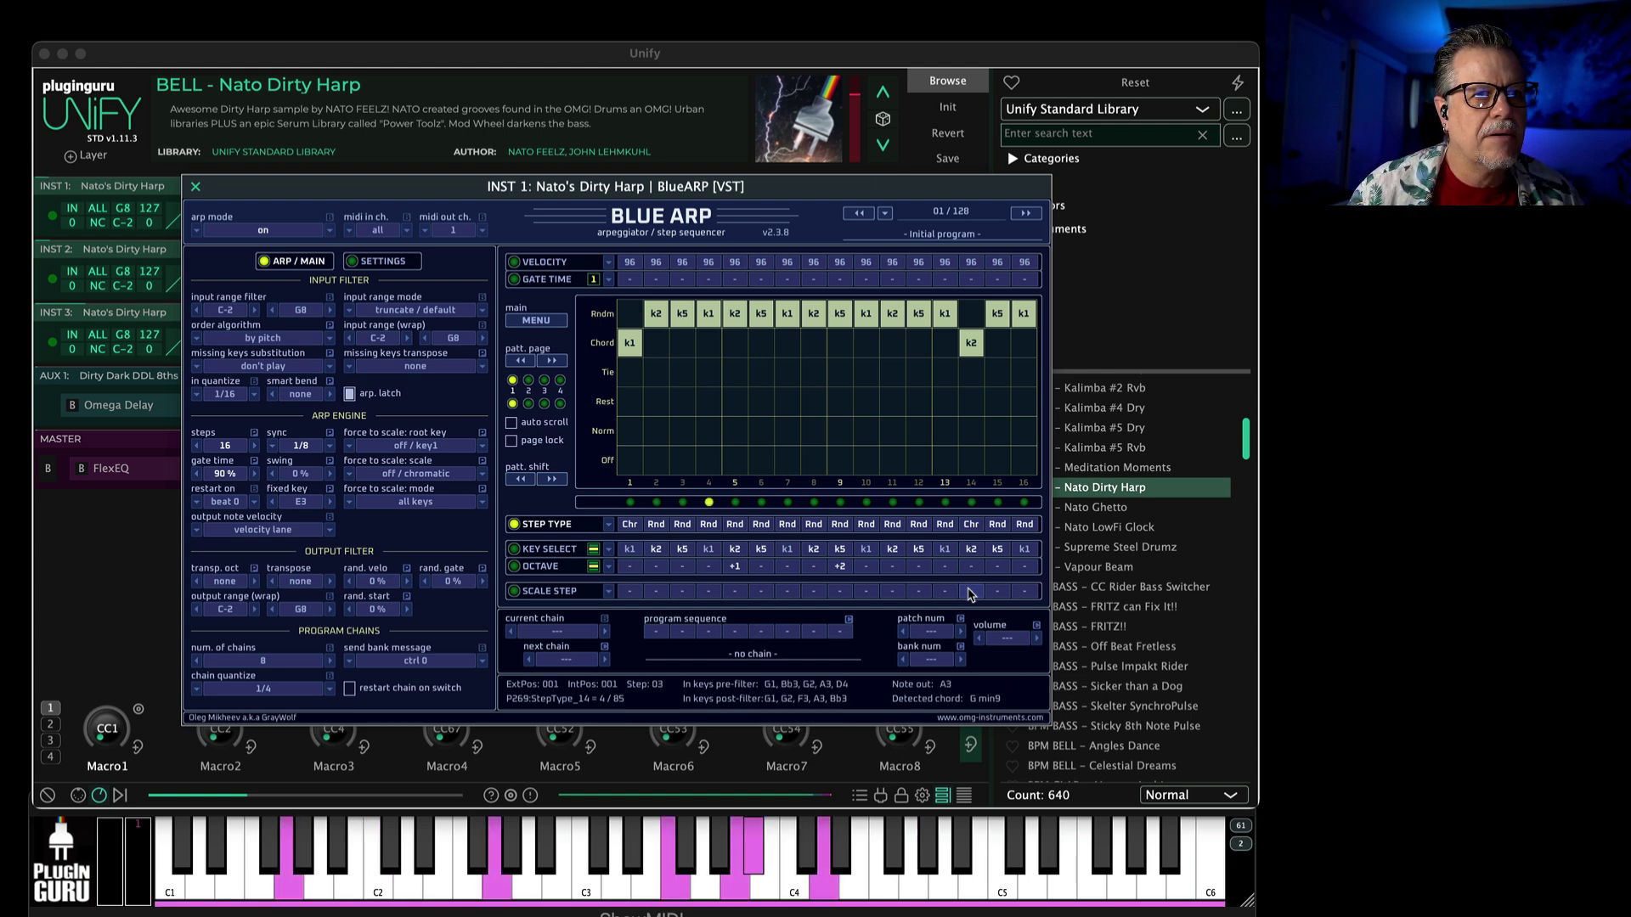
key("super+w")
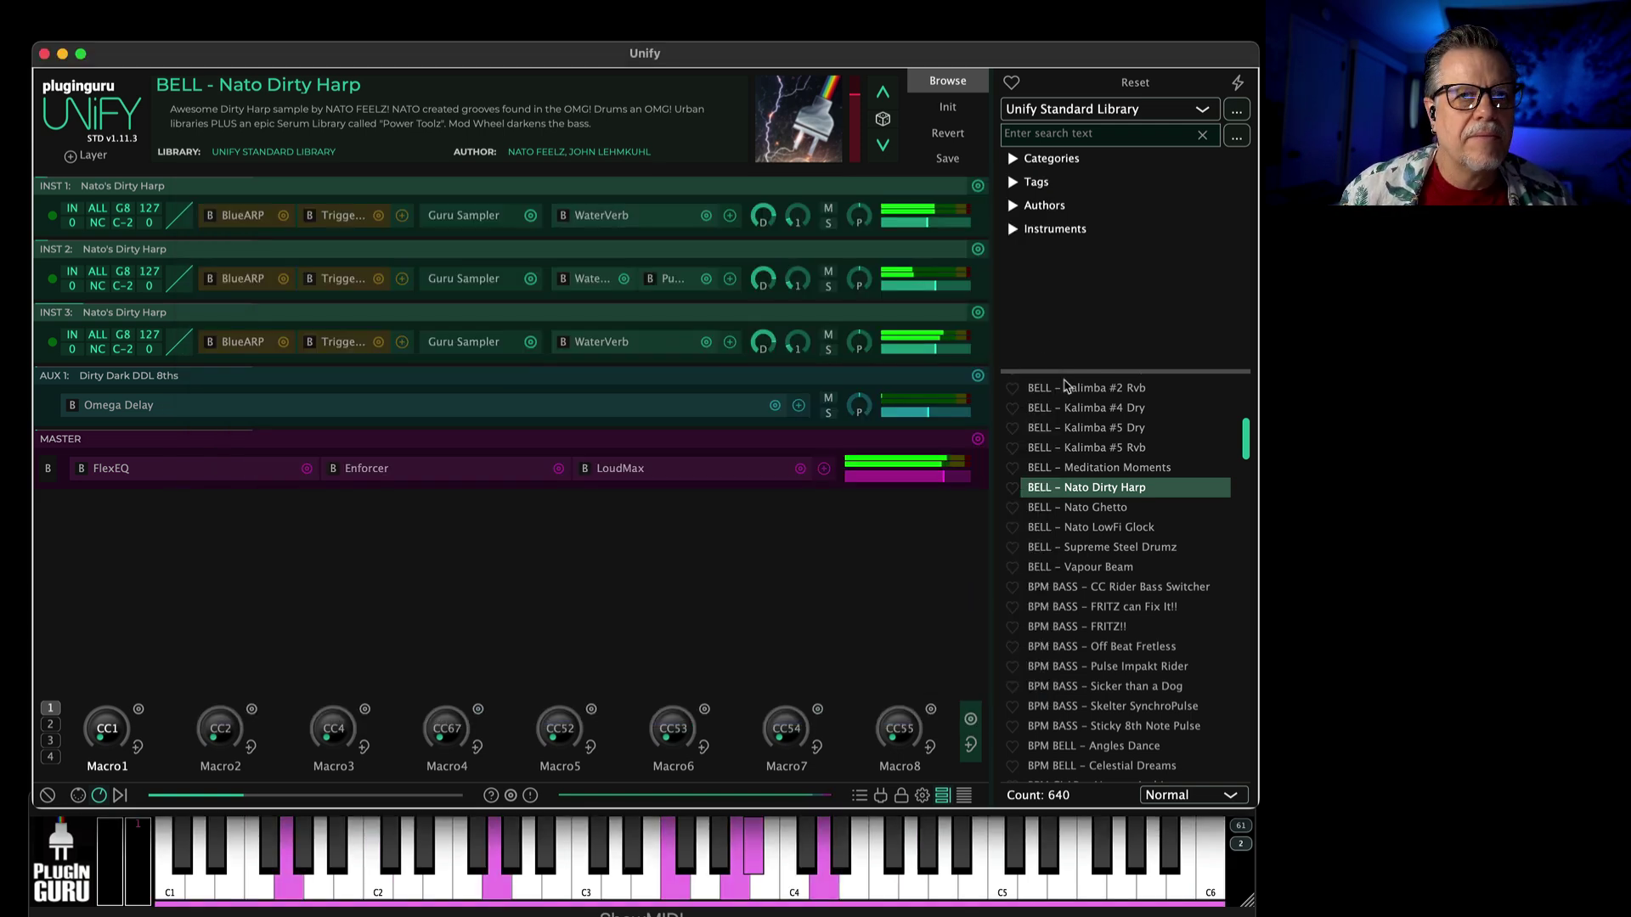
Step: Open the patch's save metadata, name the patch "BPM PAD - Blue Monday" and set its category to "BPM Pad"
left_click(947, 159)
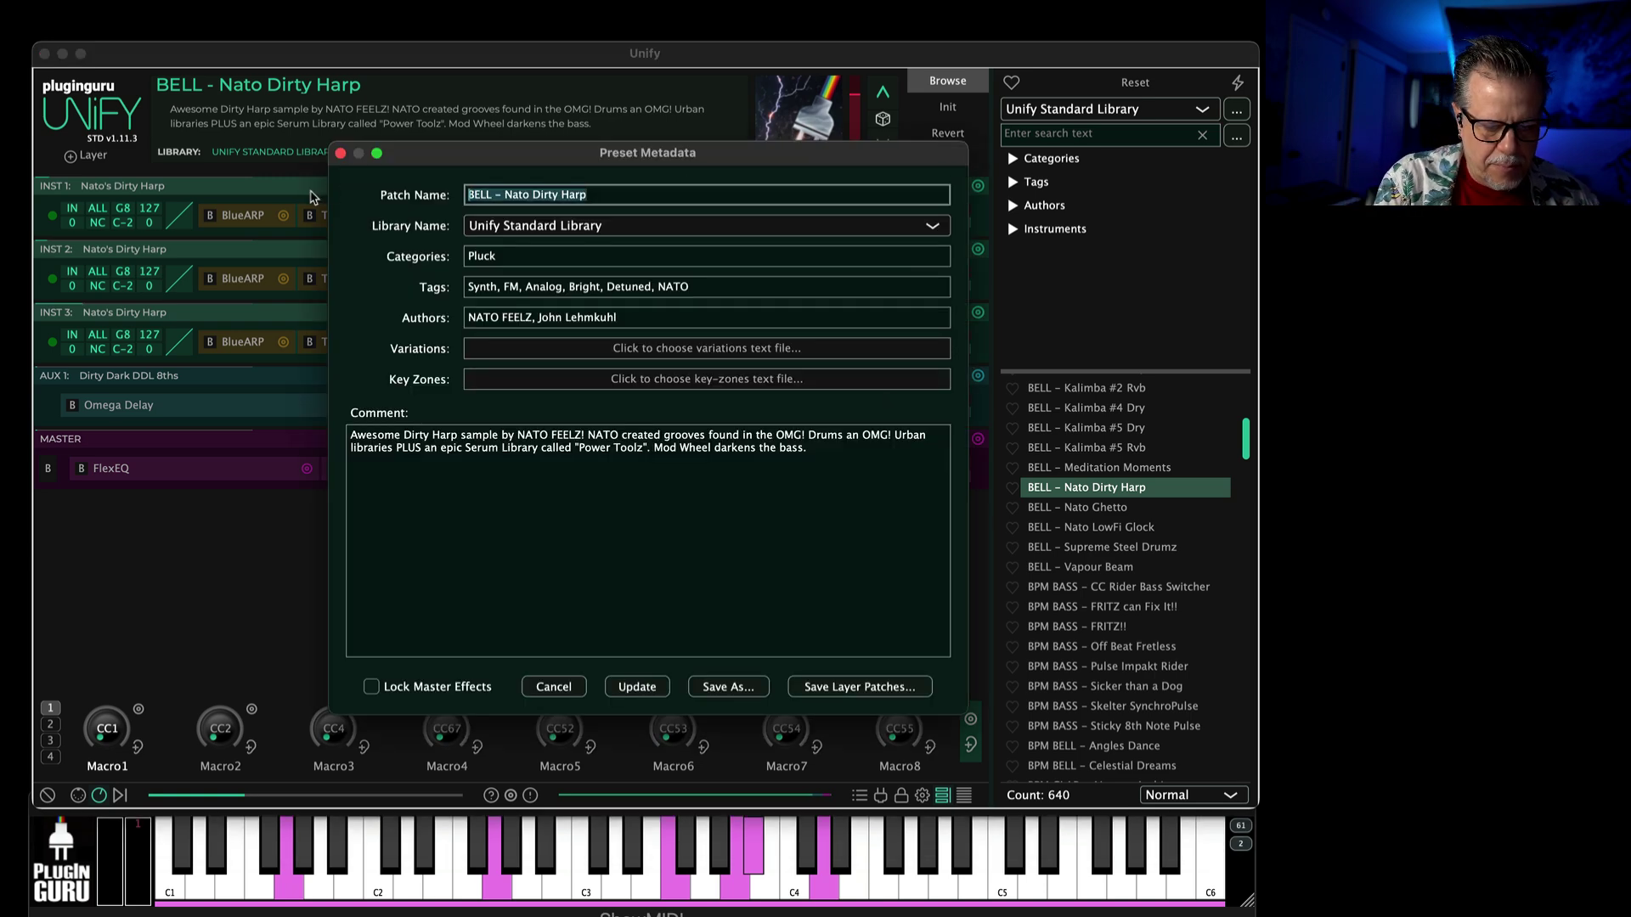
type("BPM PAD - Blue Monday")
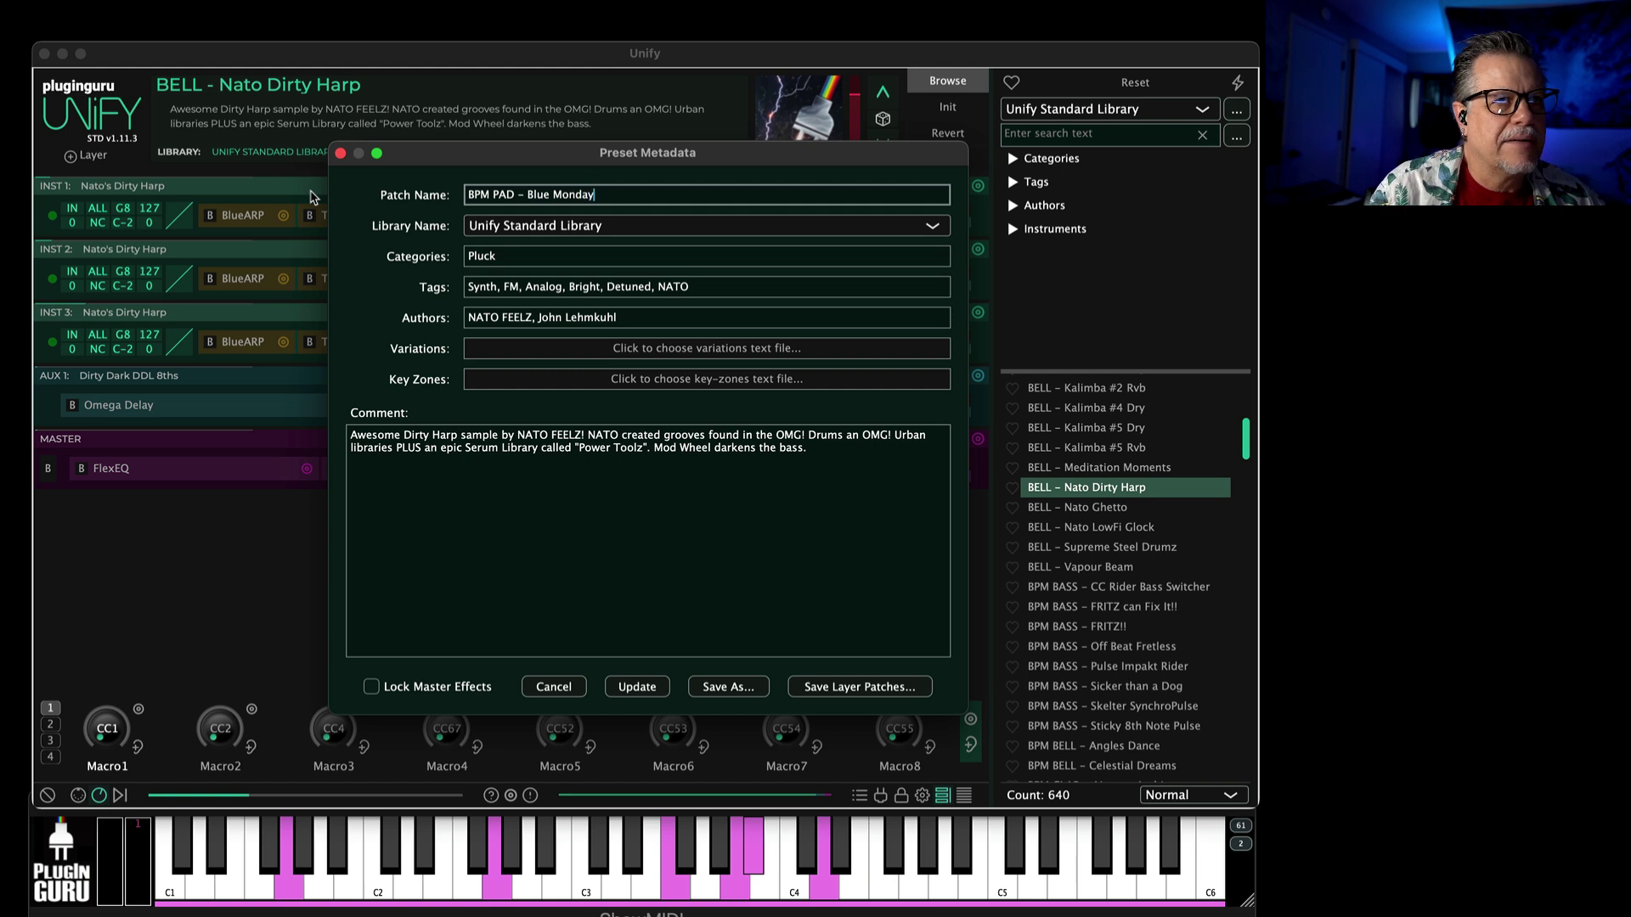
left_click(490, 255)
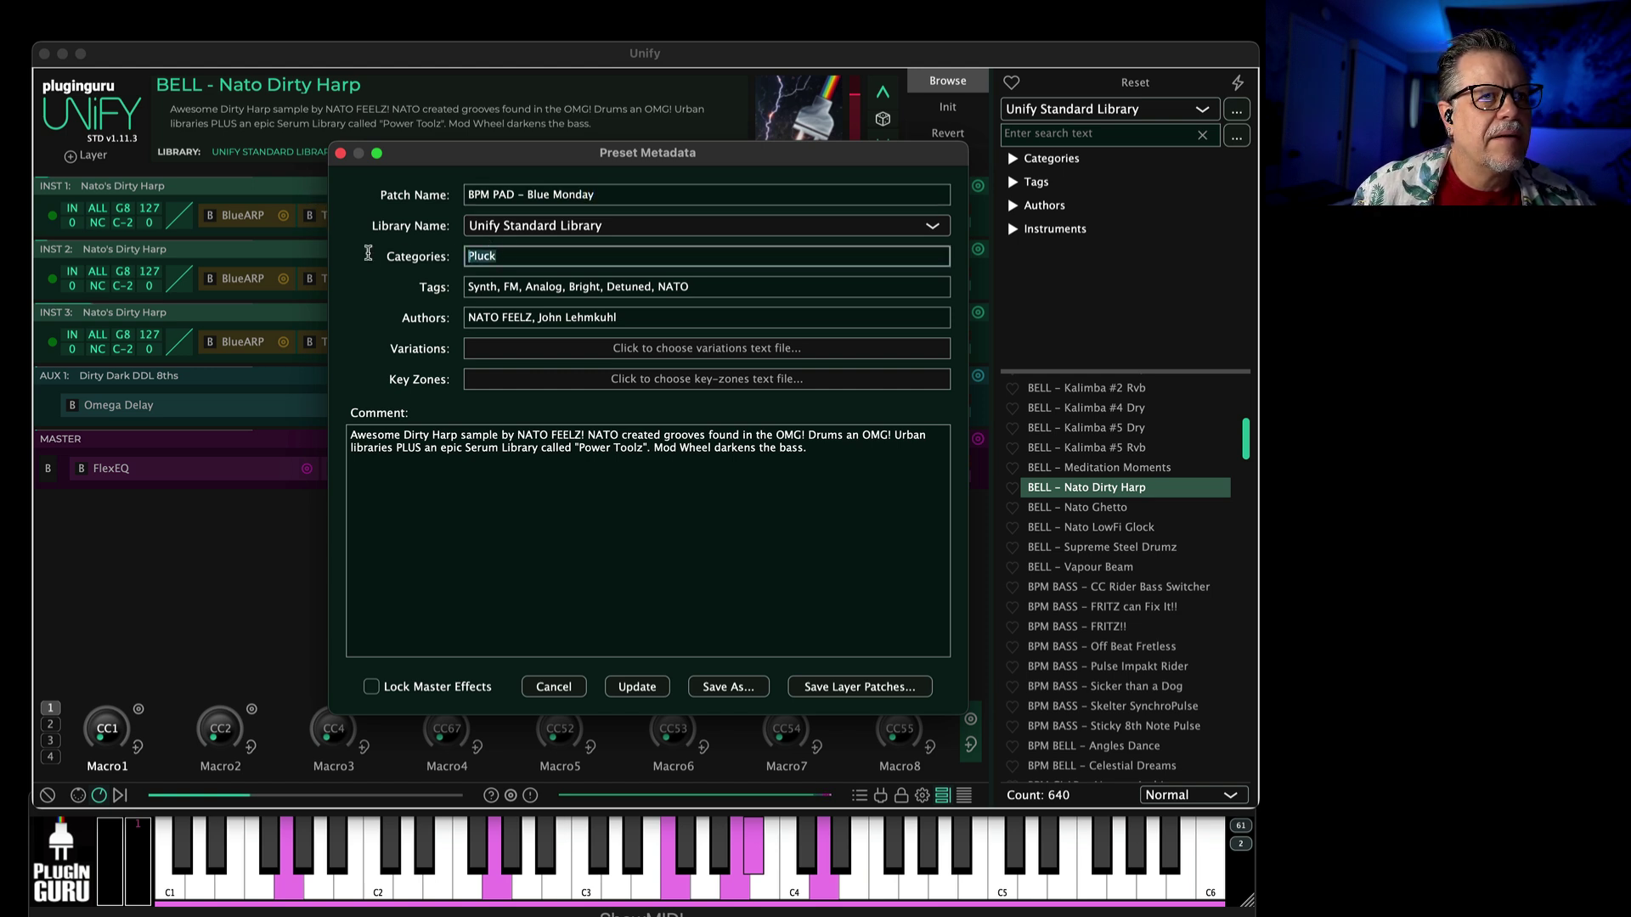
type("P")
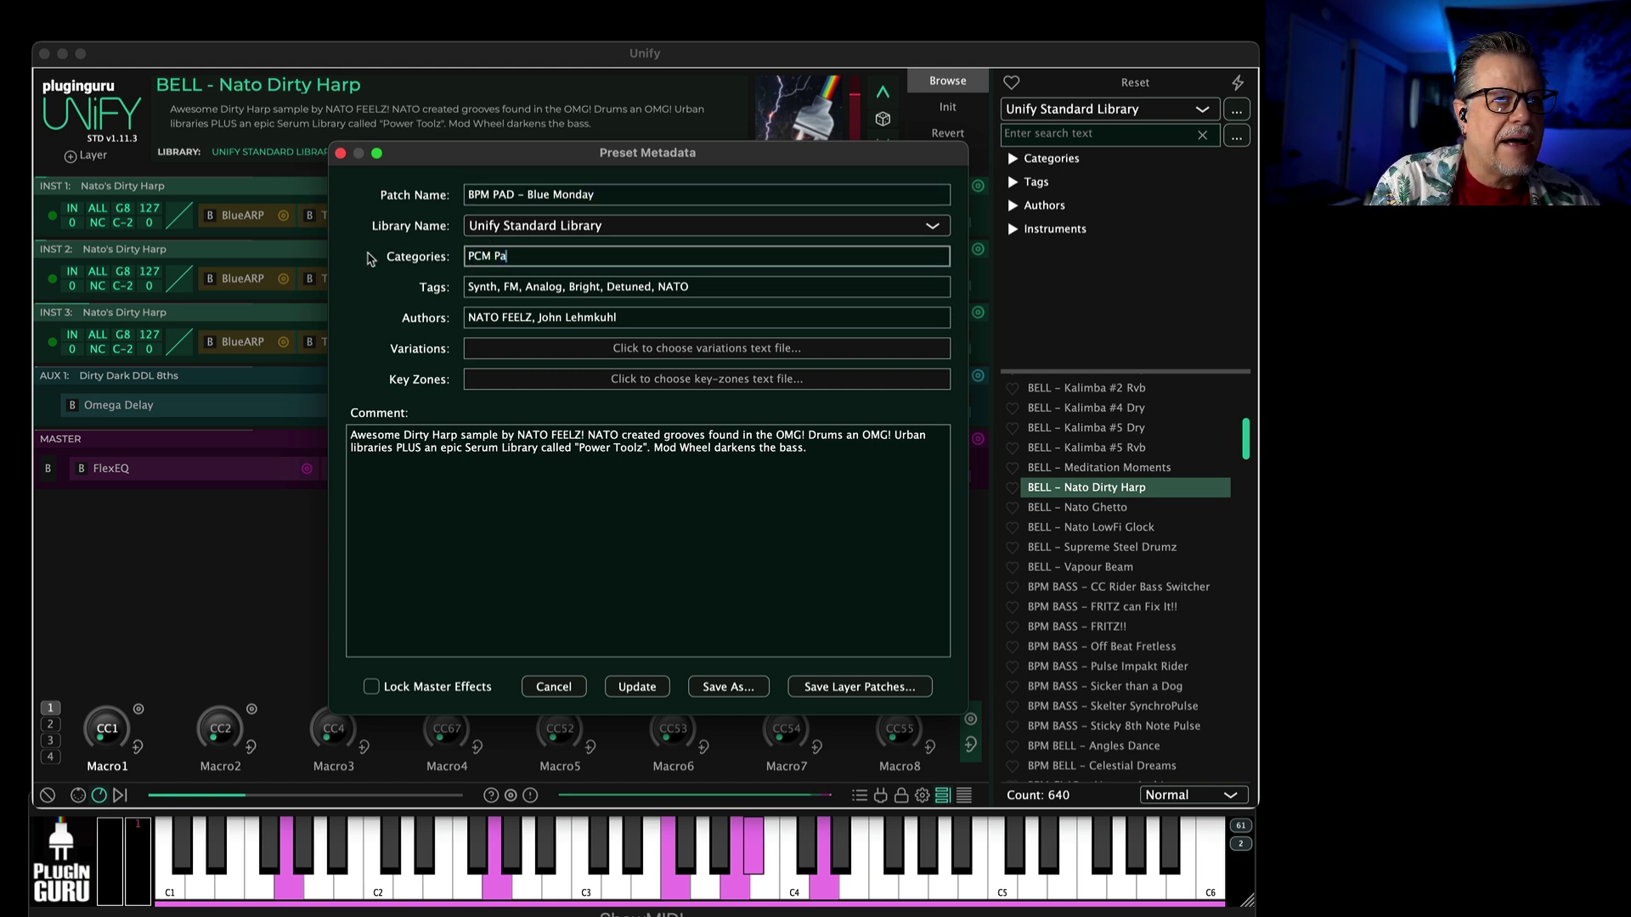
type("CM")
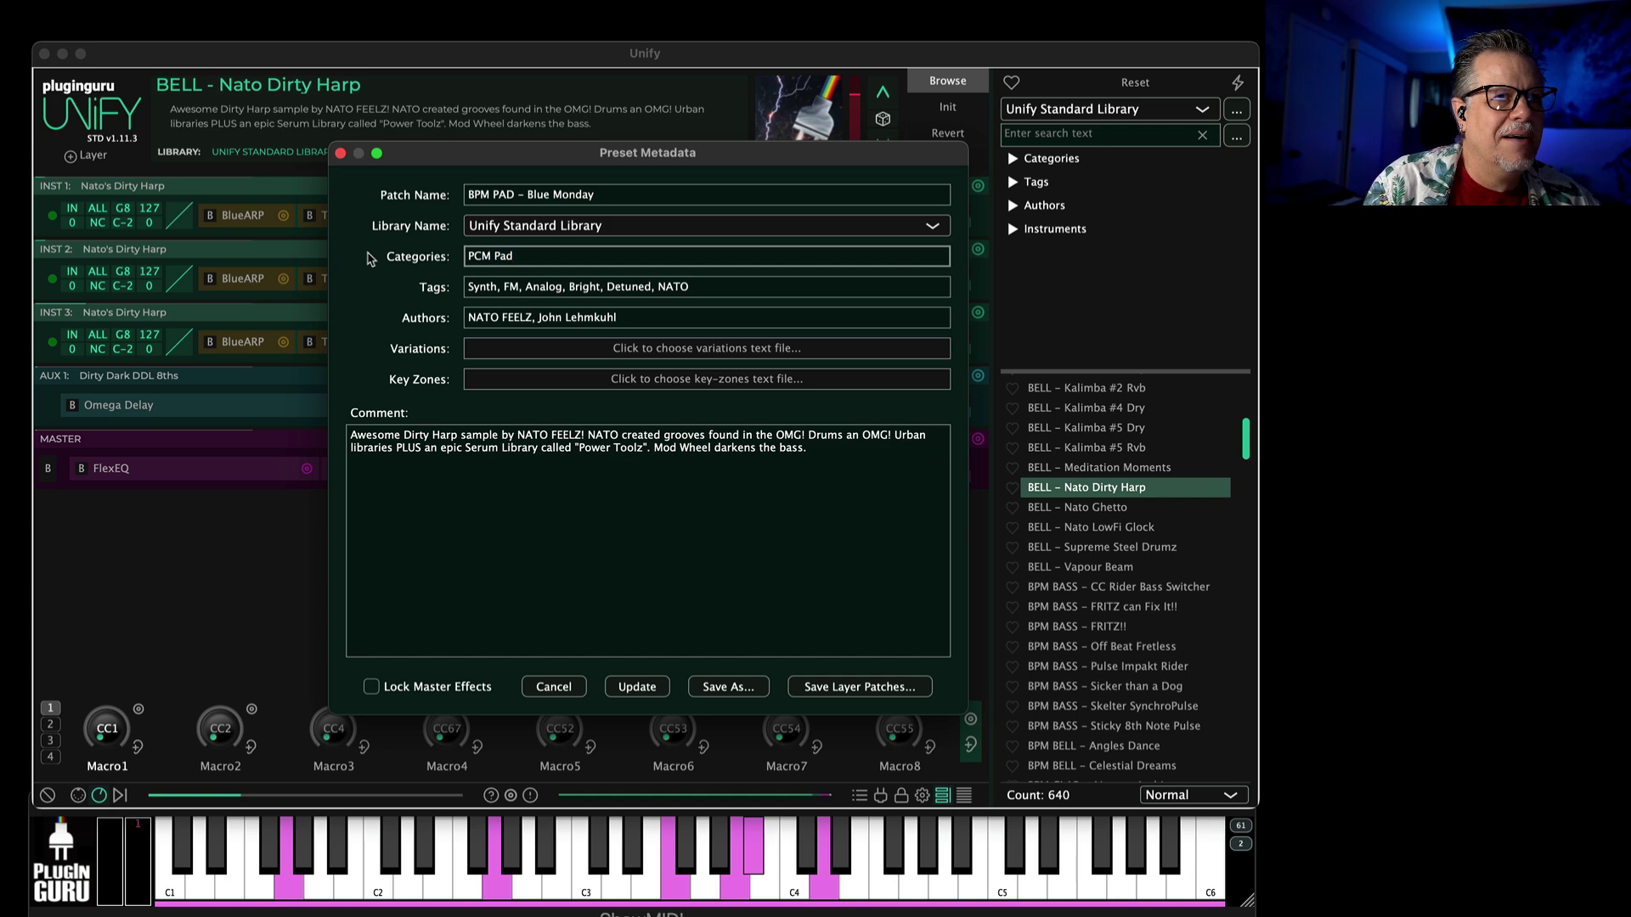
key("BackSpace")
key("BackSpace")
key("BackSpace")
type("BPM")
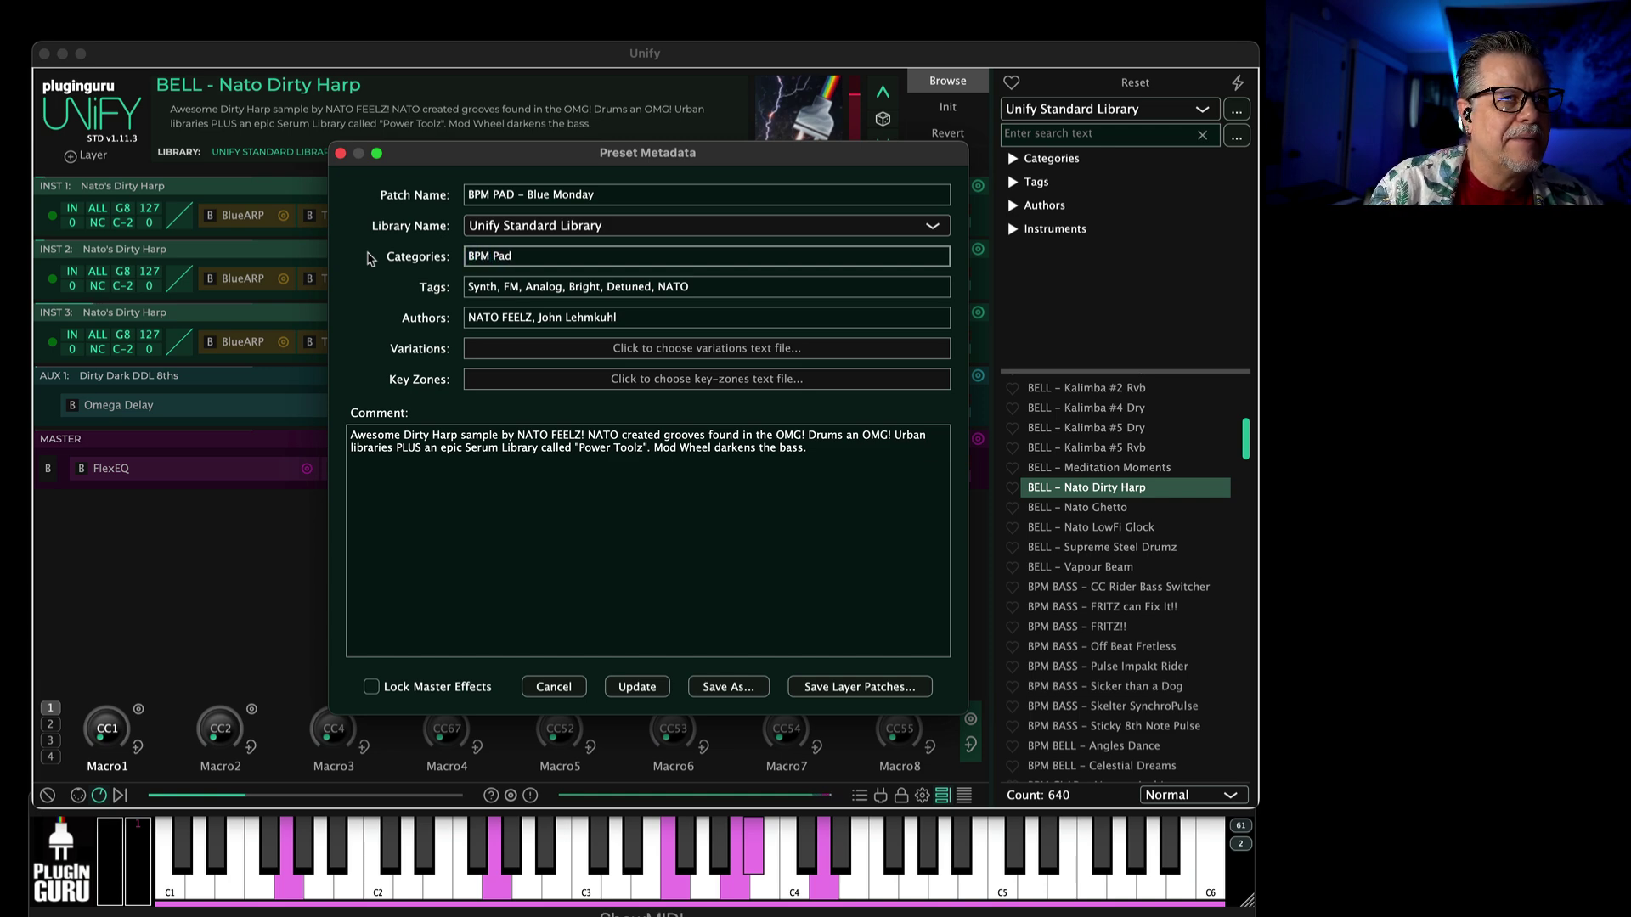
Step: Replace the patch's comment text with "Lesson 6"
left_click_drag(809, 448, 7, 414)
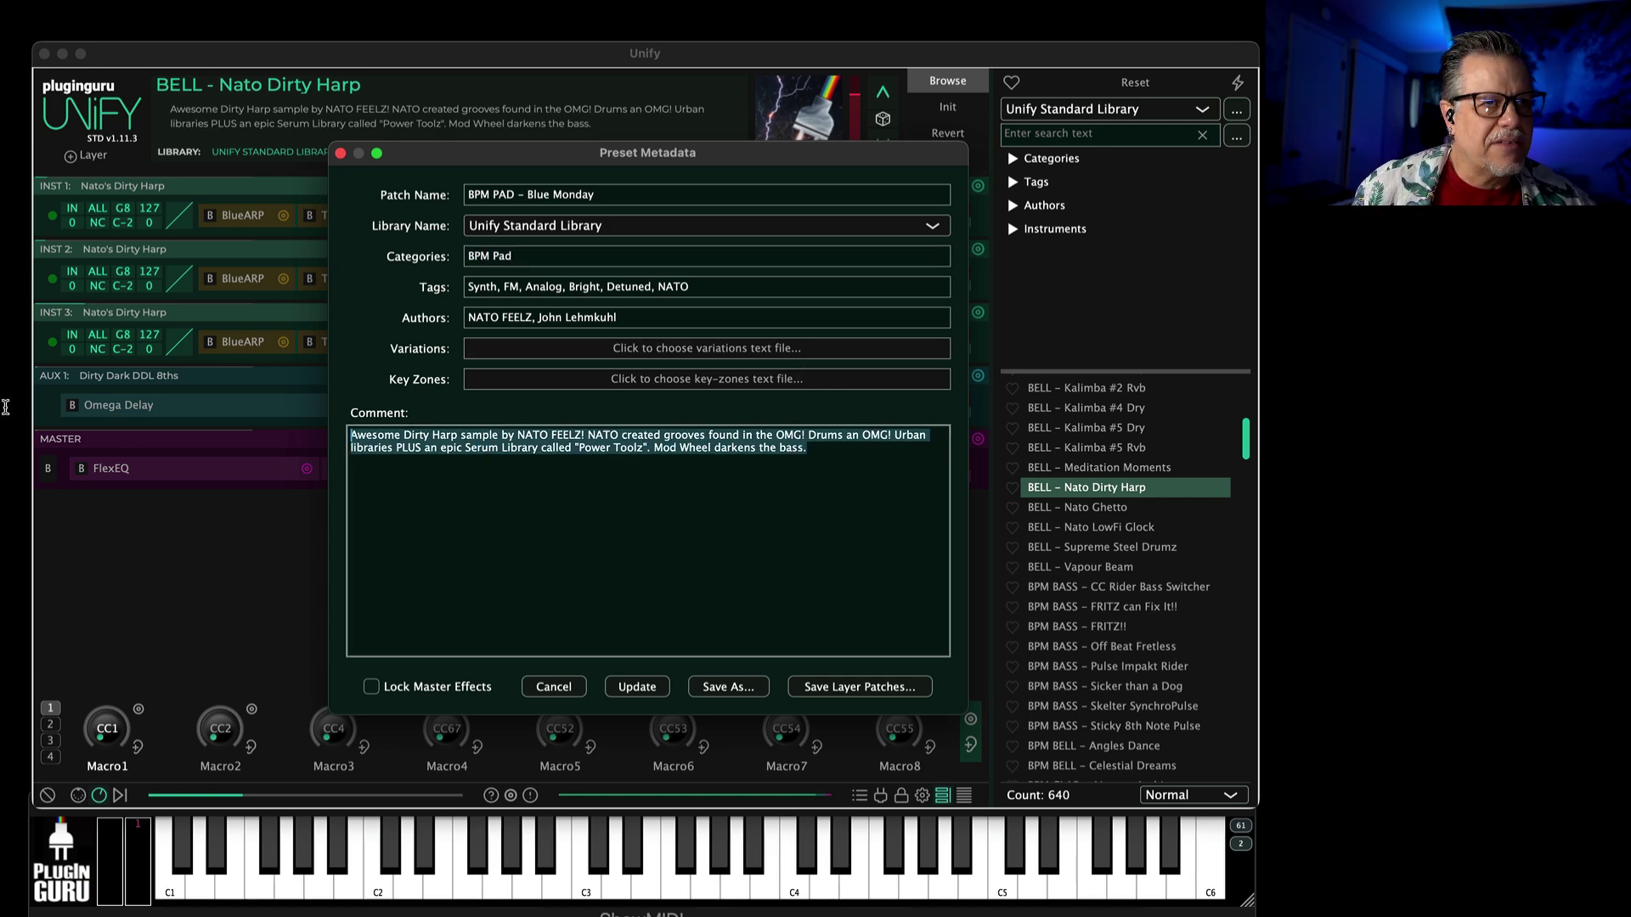
type("Le")
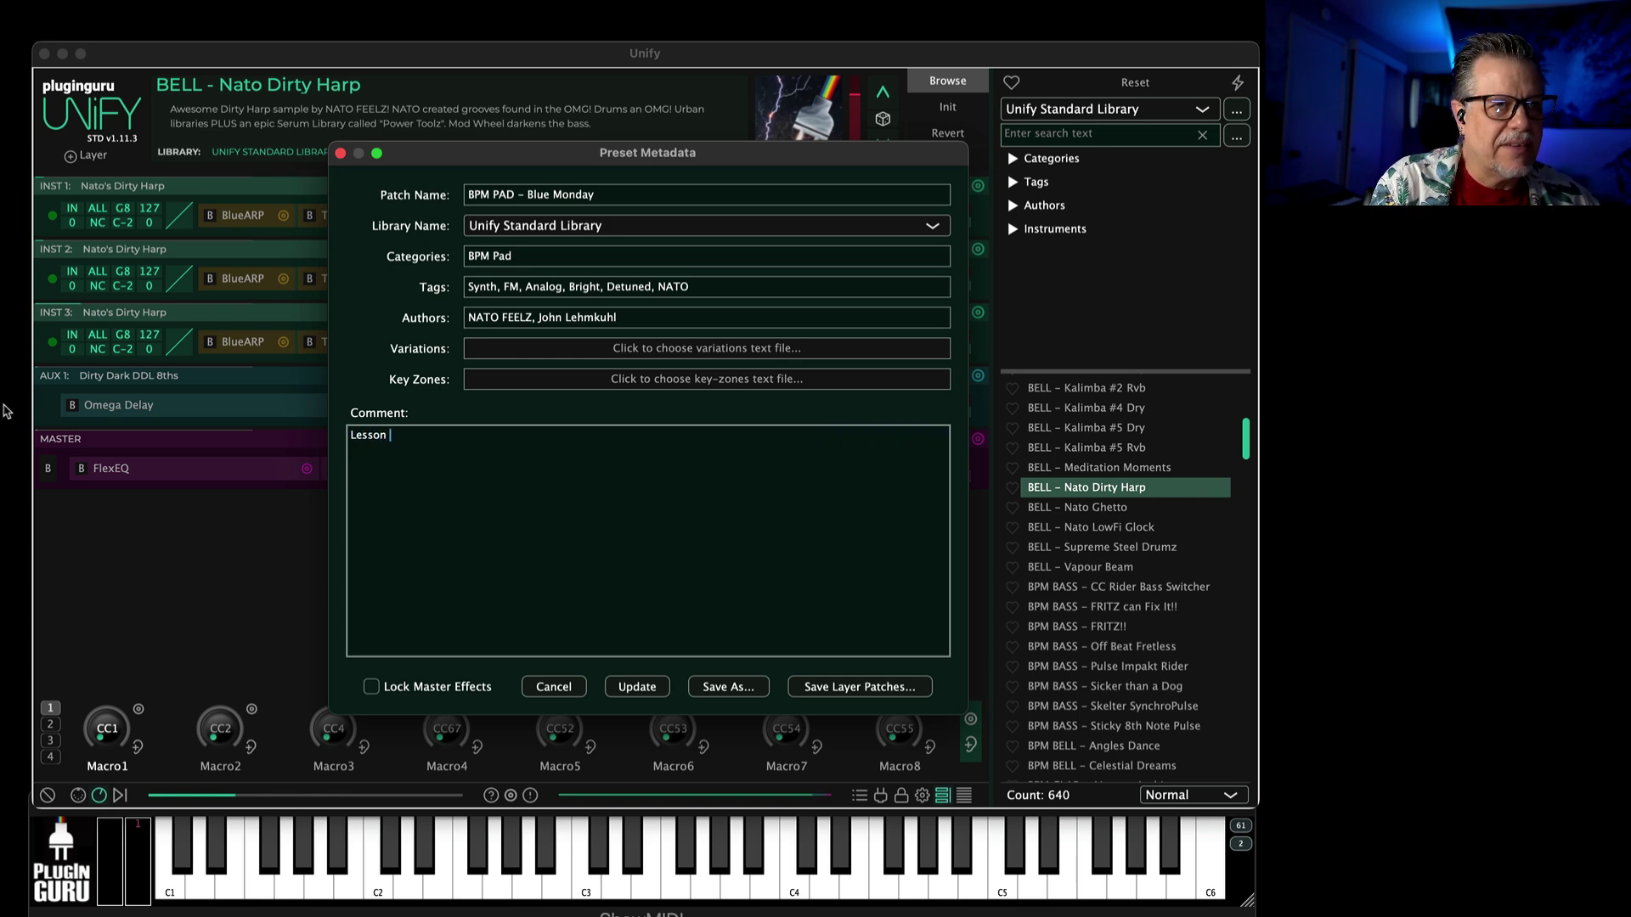
type("sson")
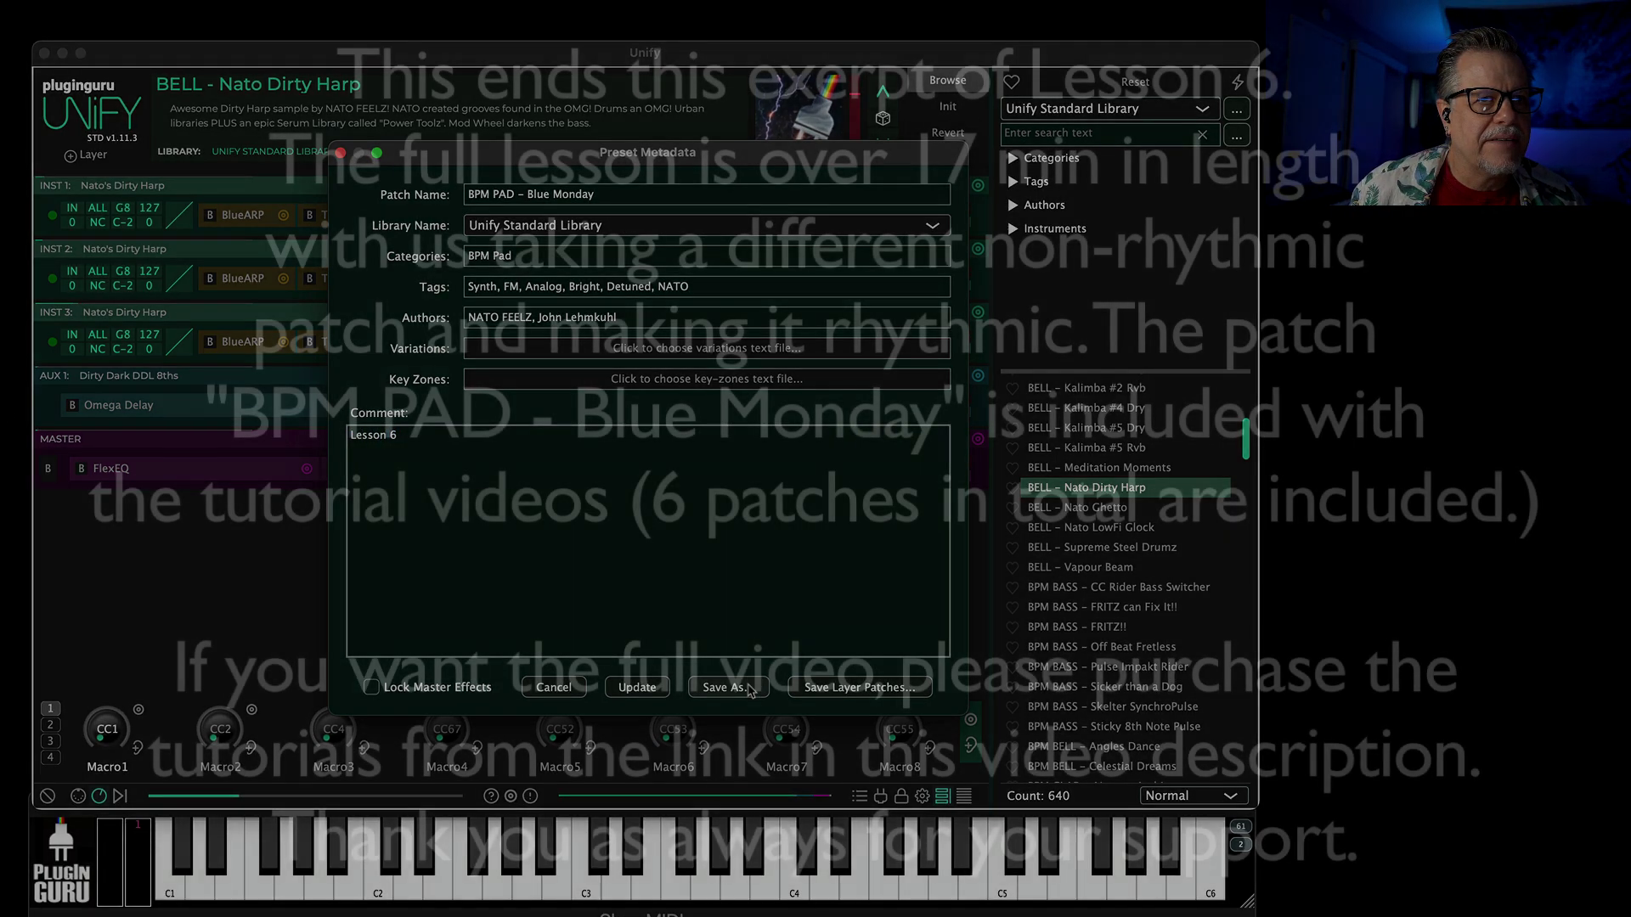